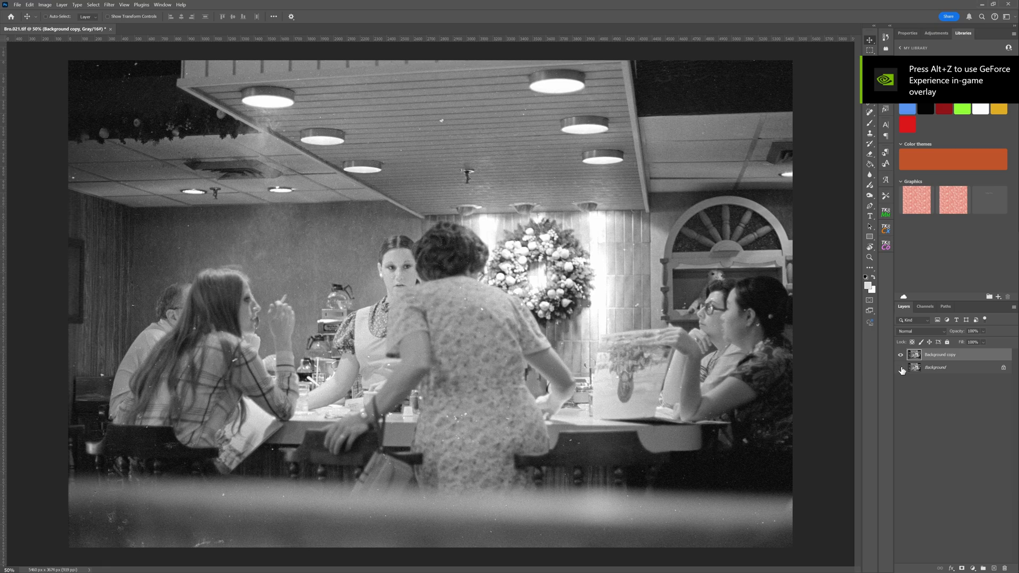
- Hide the Background layer and rename the Background copy layer to Despeckle
left_click(901, 367)
double_click(940, 354)
type("Despeckle")
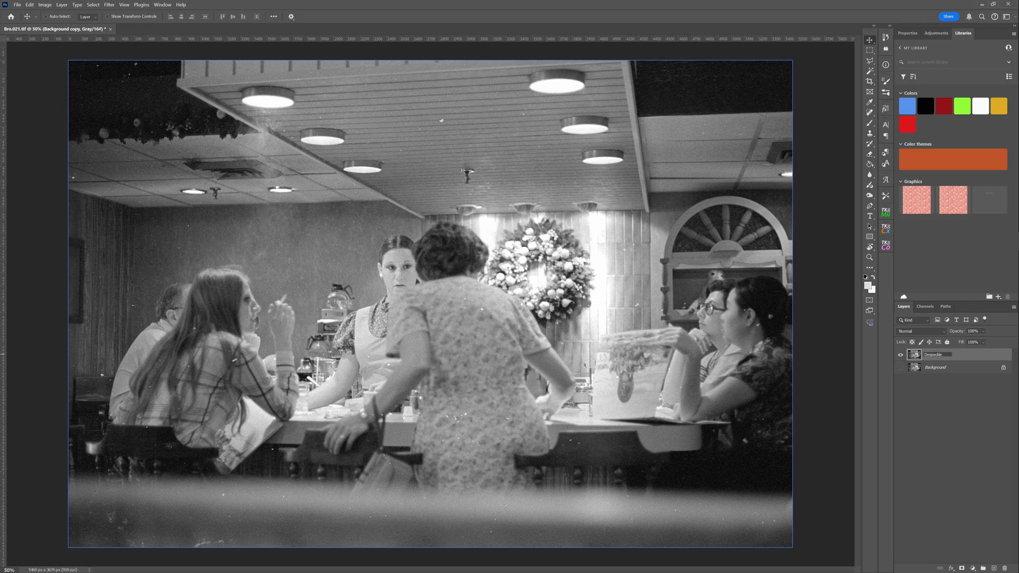
key("Return")
- Open the LaserSoft Imaging SRDx filter on the Despeckle layer and show the original image
left_click(110, 5)
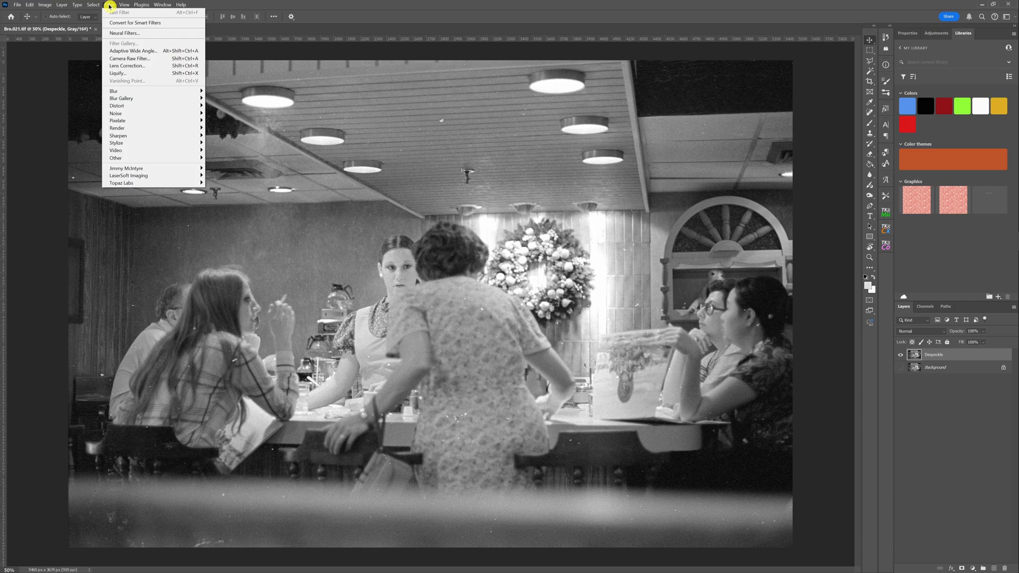
mouse_move(153, 177)
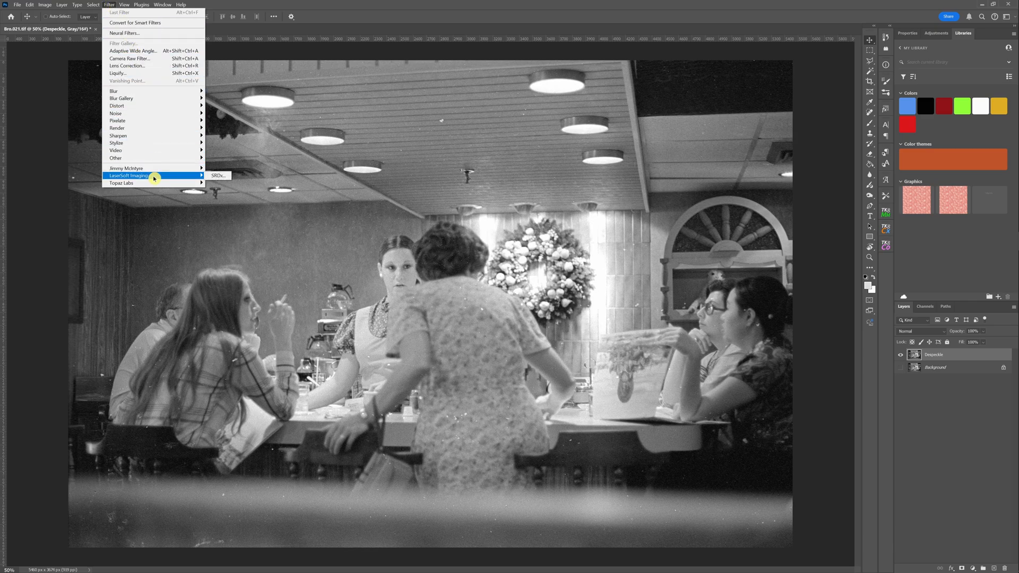
left_click(221, 176)
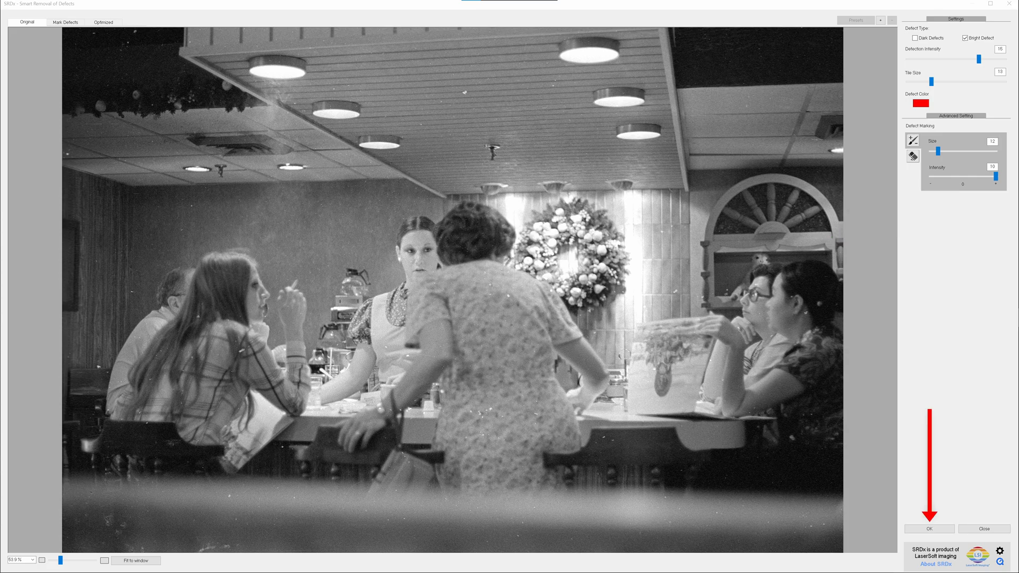
left_click(26, 22)
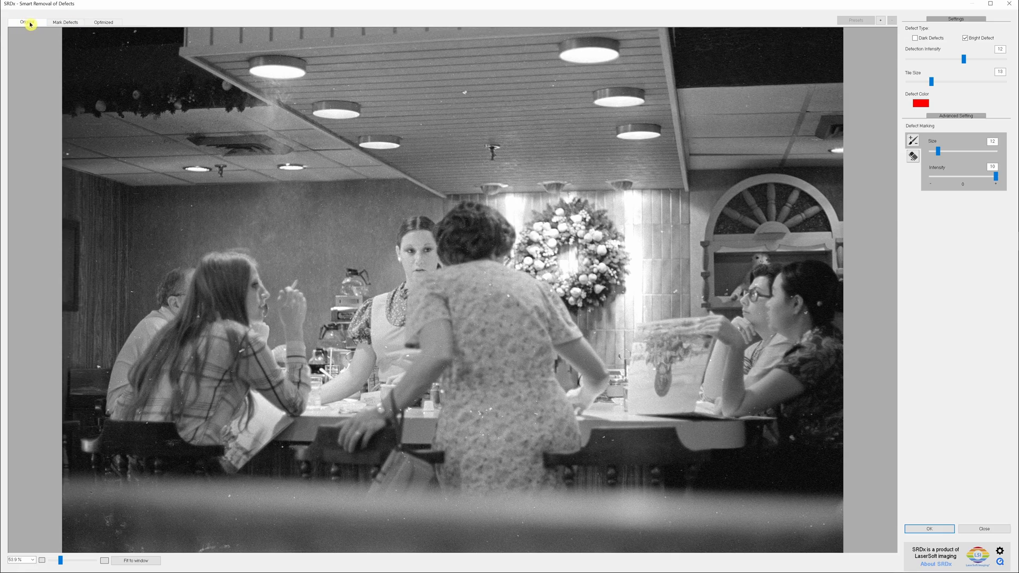
- Display the marked defects and raise the Detection Intensity for bright defects to 16
left_click(65, 23)
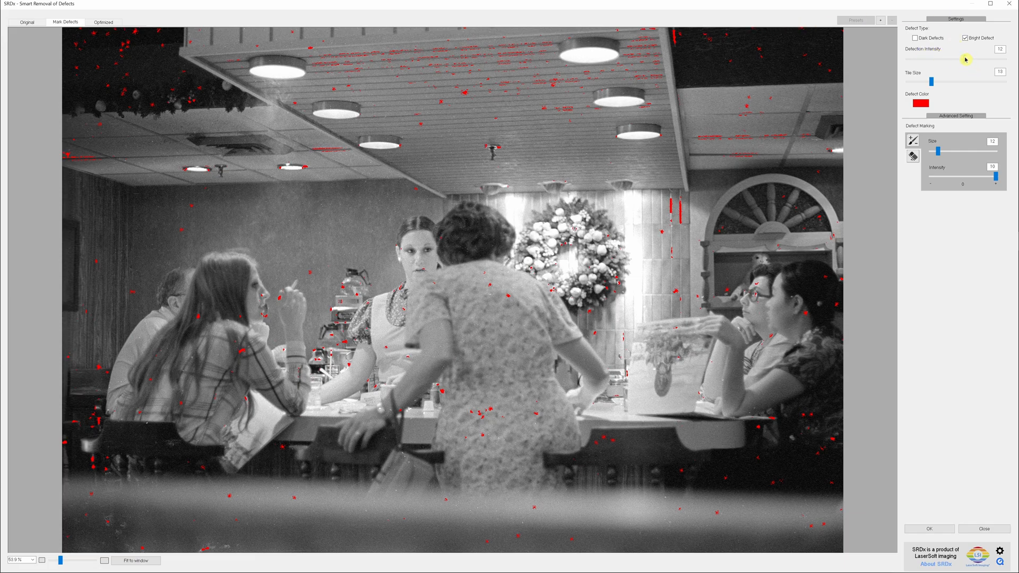
left_click_drag(967, 59, 975, 58)
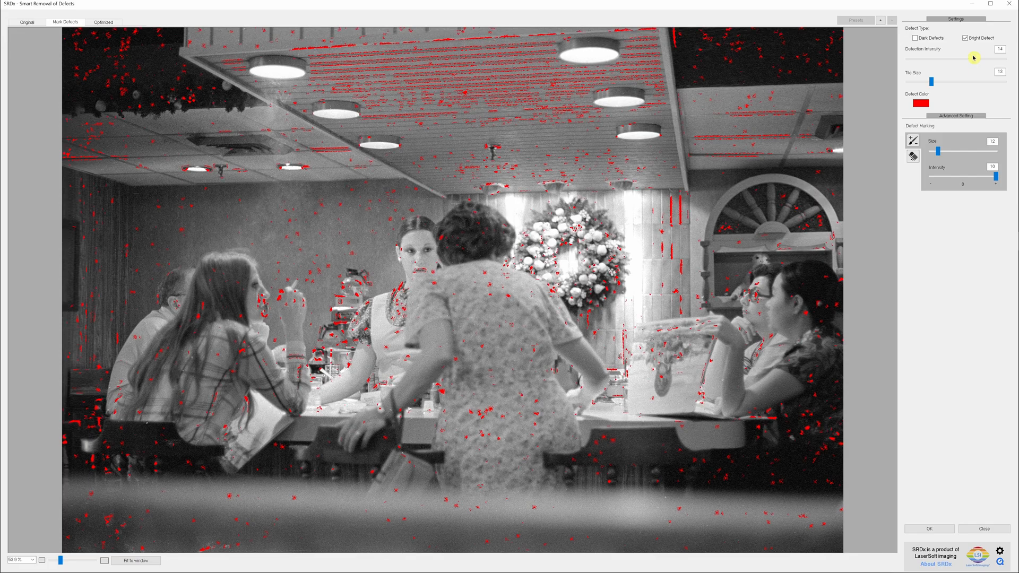
left_click_drag(974, 58, 980, 57)
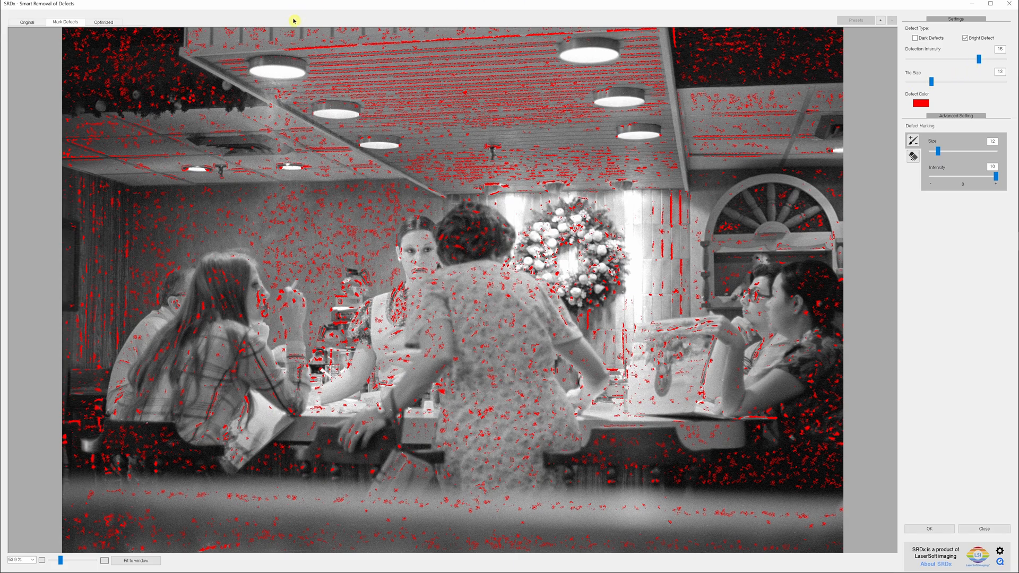
- Compare the optimized preview with the marked defects across the photo
left_click(106, 22)
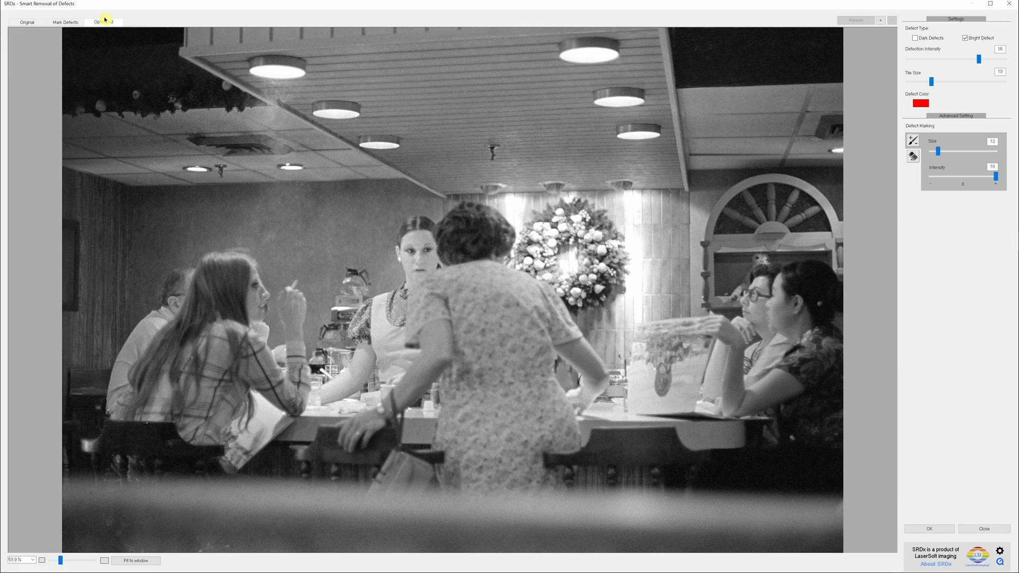
left_click(63, 22)
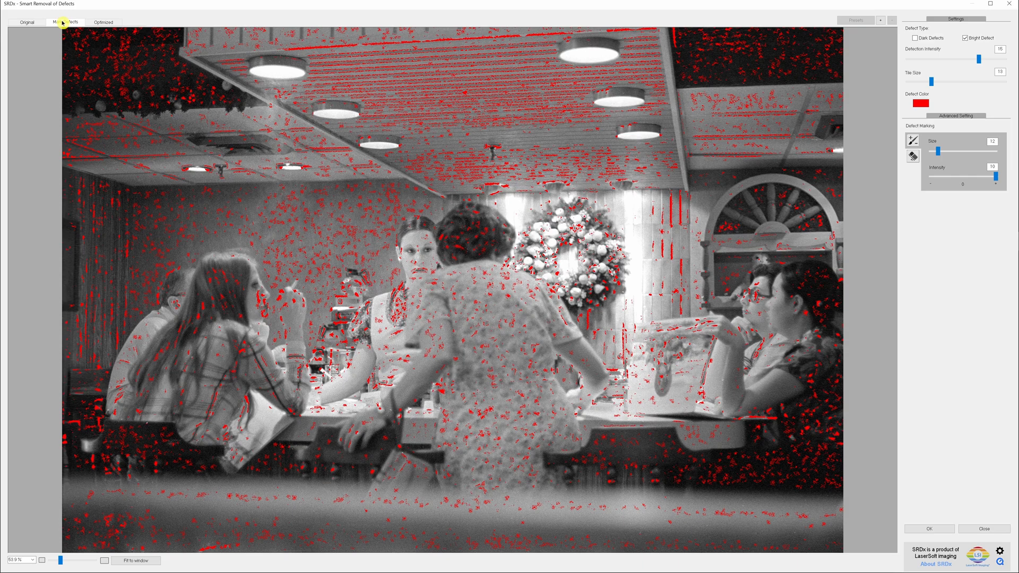
left_click(103, 23)
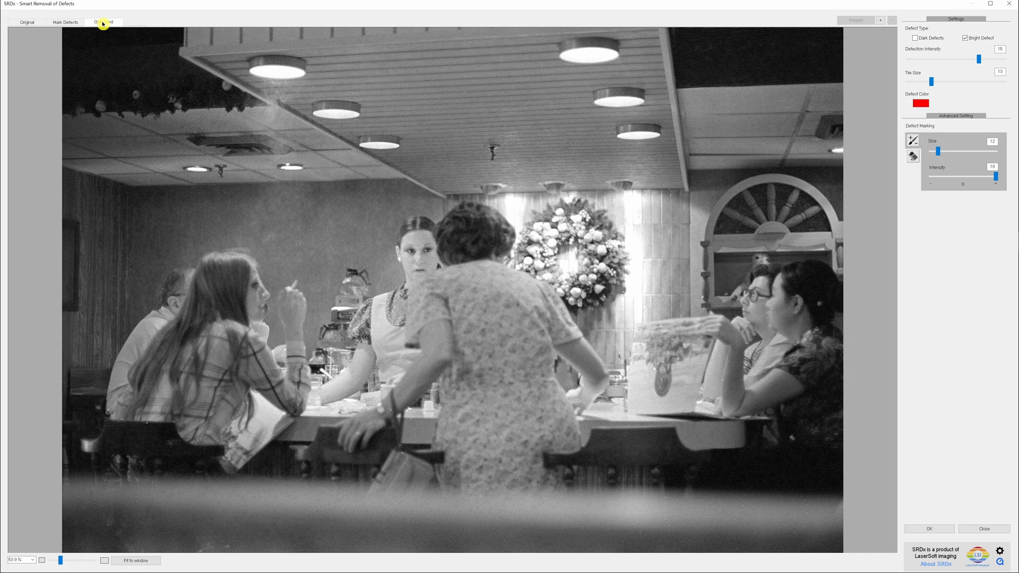
left_click(69, 24)
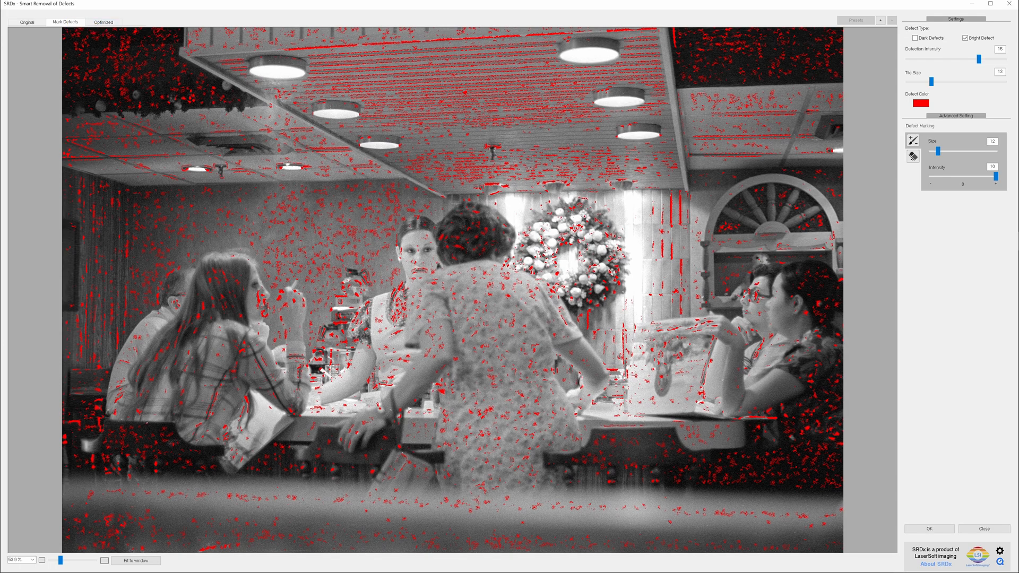
- Mark additional defects with the Defect Marking brush in the foreground, around the seated woman at the menu and near the standing woman's hand
left_click(913, 141)
left_click(167, 544)
left_click(722, 380)
left_click(704, 298)
left_click(359, 433)
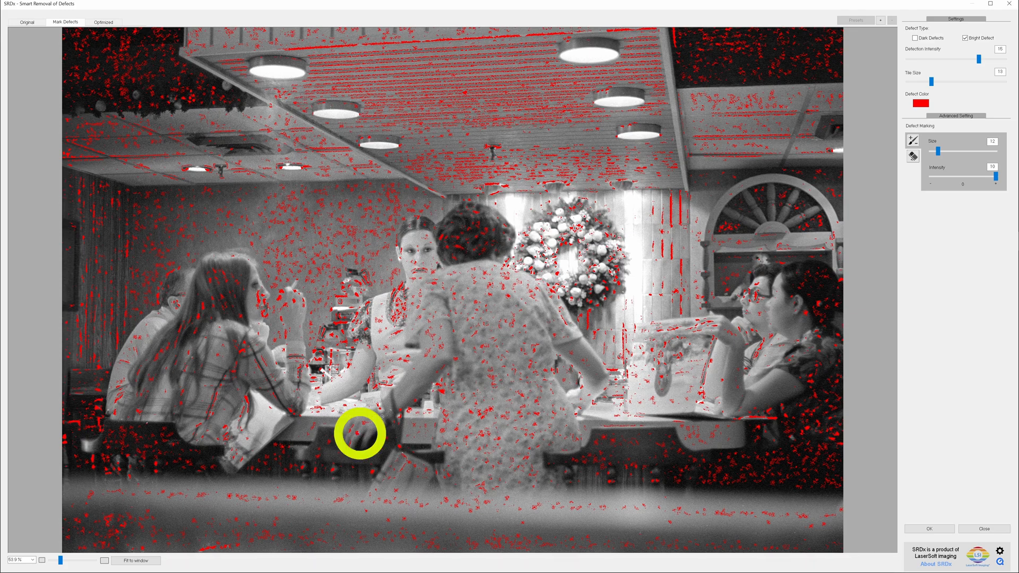
left_click(392, 412)
left_click(435, 388)
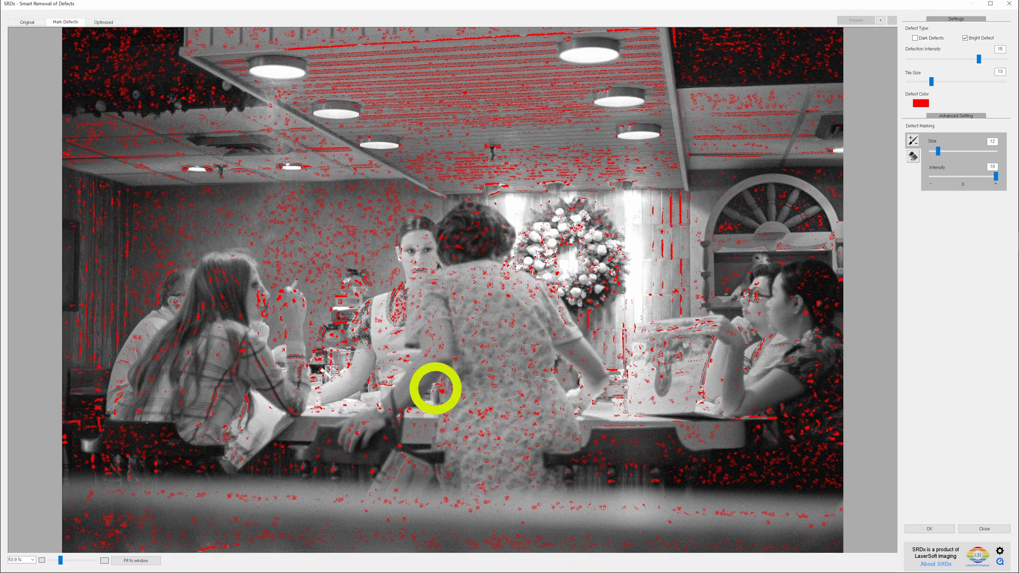
- Erase the defect marks around the standing woman's wrist with the Rubber Tool
left_click(913, 156)
left_click(380, 410)
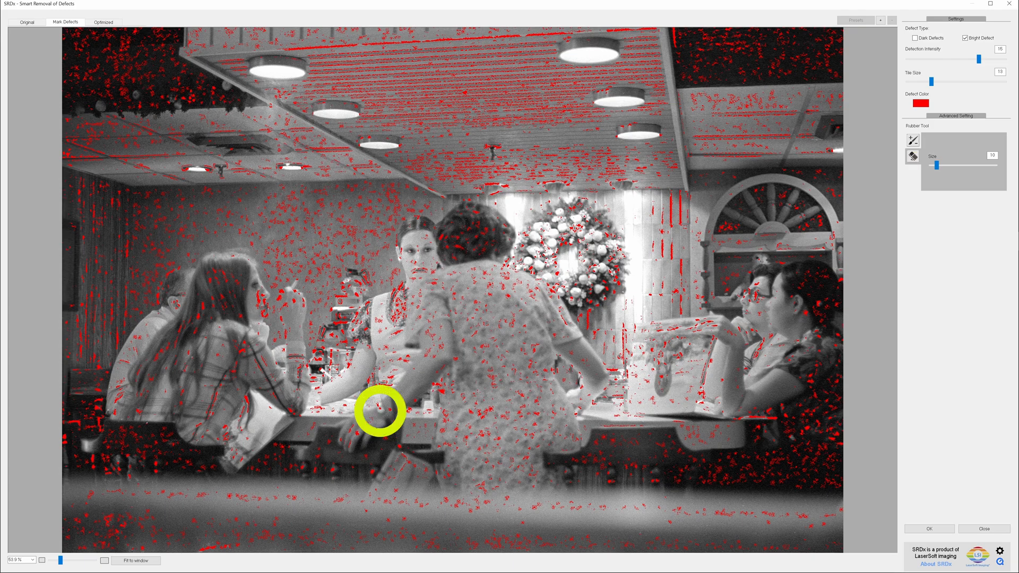
left_click(913, 140)
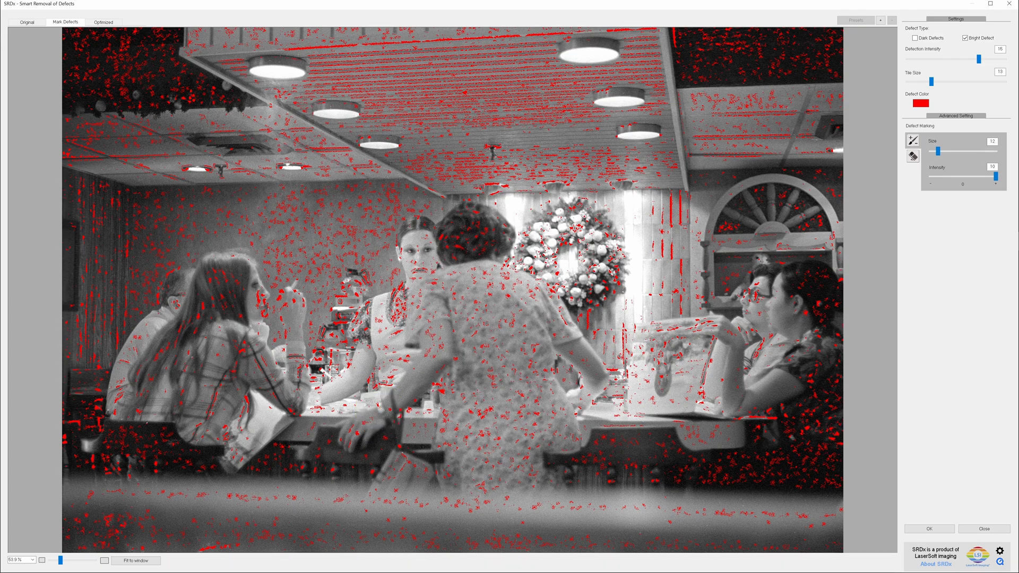
left_click(914, 156)
left_click(402, 416)
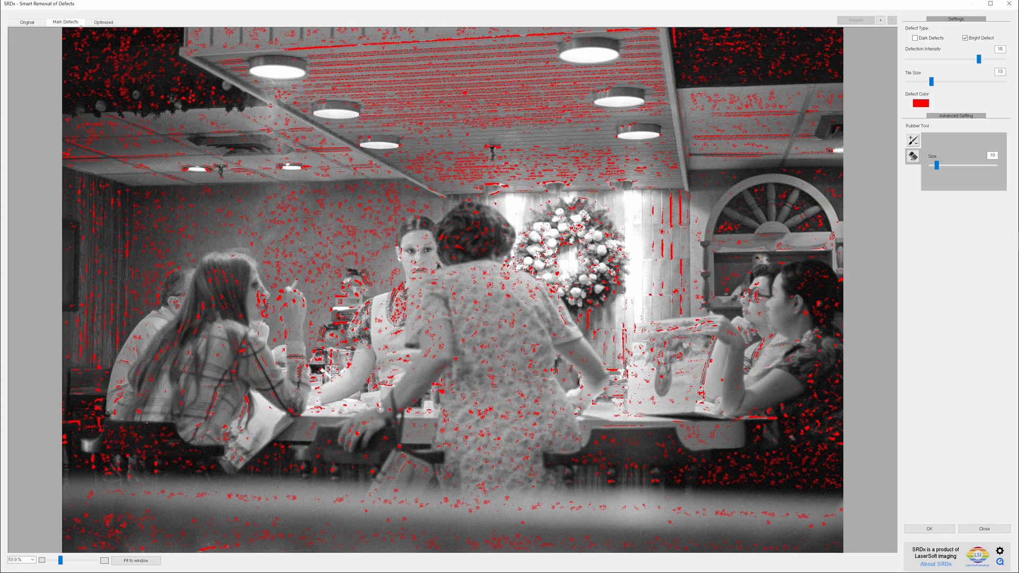
- Preview the optimized photo and apply the SRDx defect removal
left_click(106, 22)
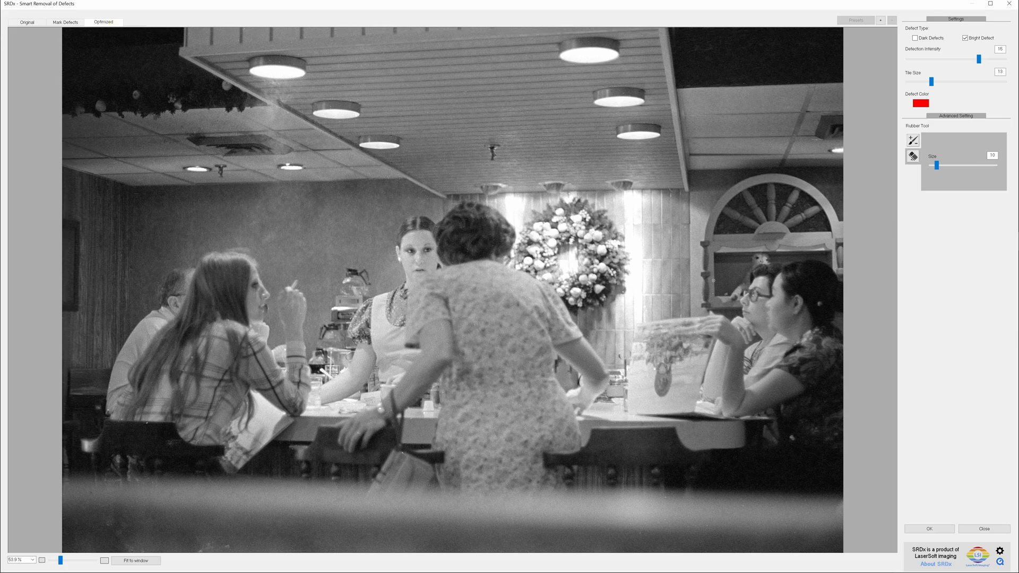
left_click(933, 530)
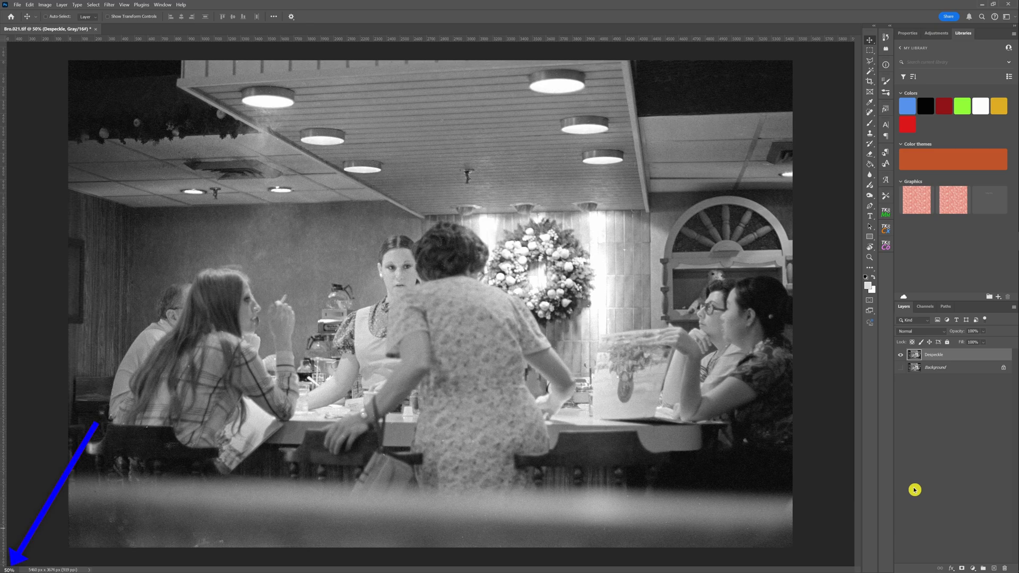
- Switch to the Spot Healing Brush, reduce its size and inspect the photo's upper-left corner at 200% for leftover specks
key("j")
key("ctrl+plus")
key("ctrl+plus")
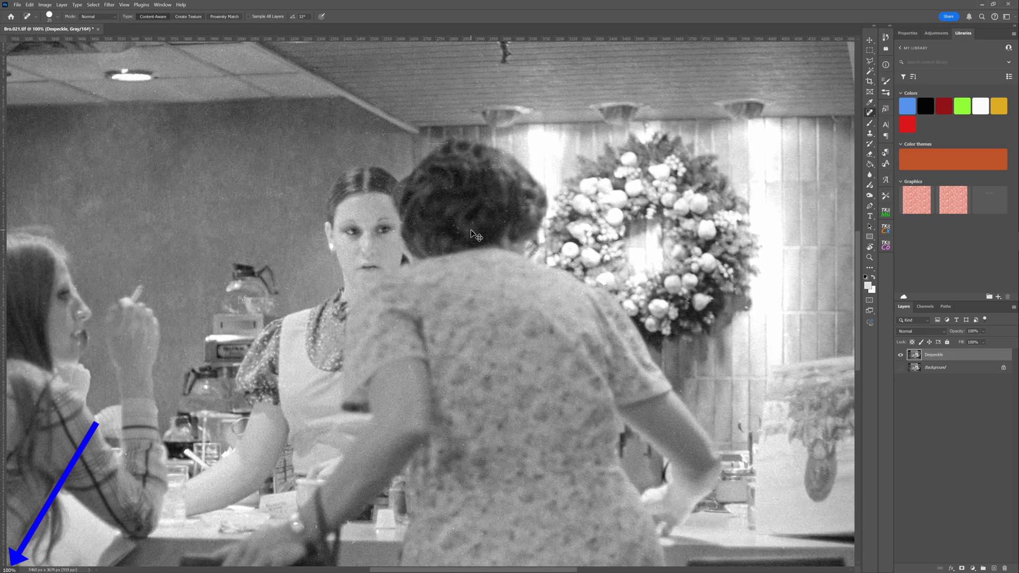
key("ctrl+plus")
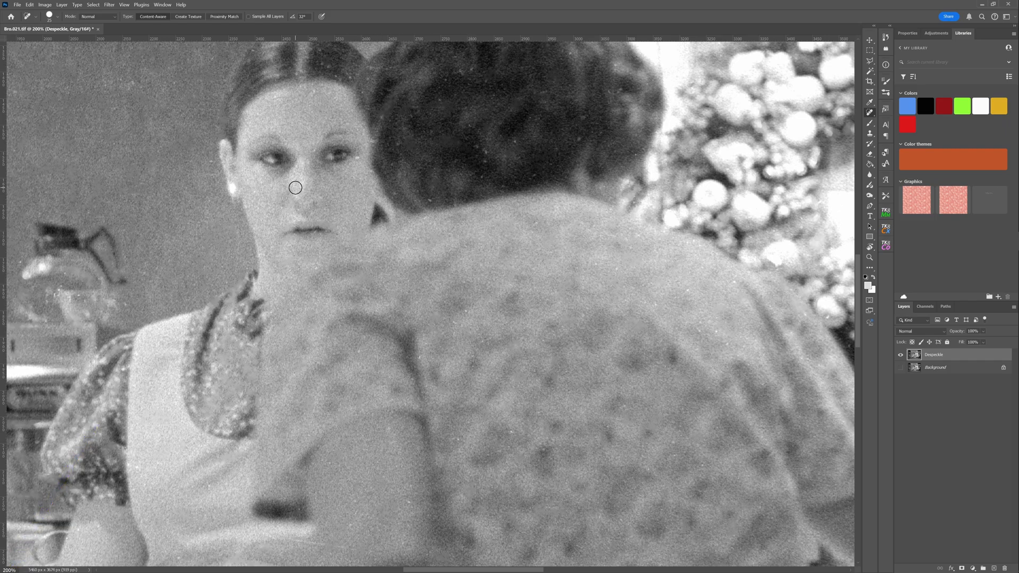
left_click_drag(127, 147, 661, 375)
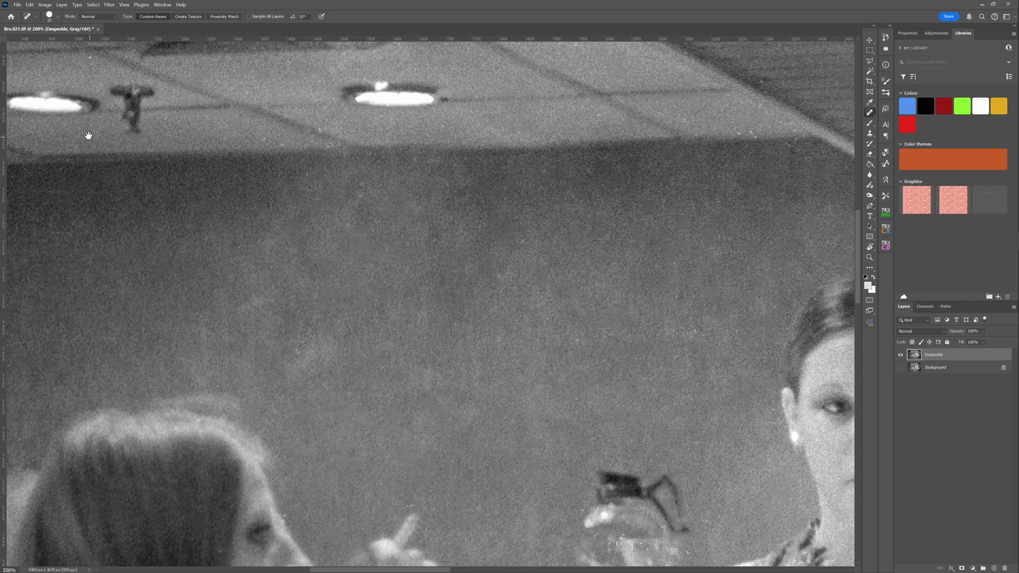
left_click_drag(86, 134, 514, 314)
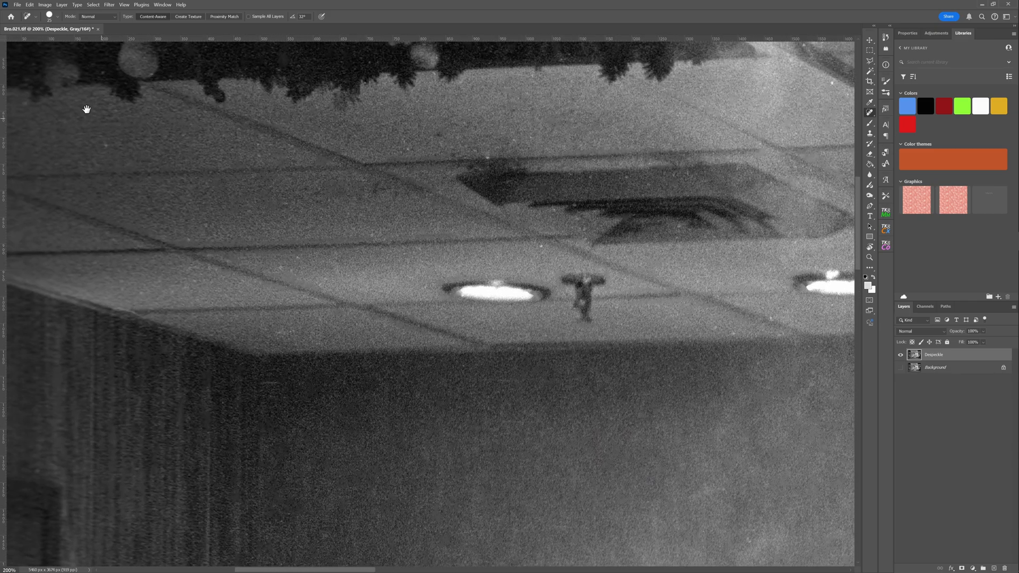
mouse_move(87, 108)
left_mouse_down()
mouse_move(216, 121)
mouse_move(287, 182)
mouse_move(233, 273)
mouse_move(127, 332)
mouse_move(102, 368)
mouse_move(95, 445)
mouse_move(105, 364)
left_mouse_up()
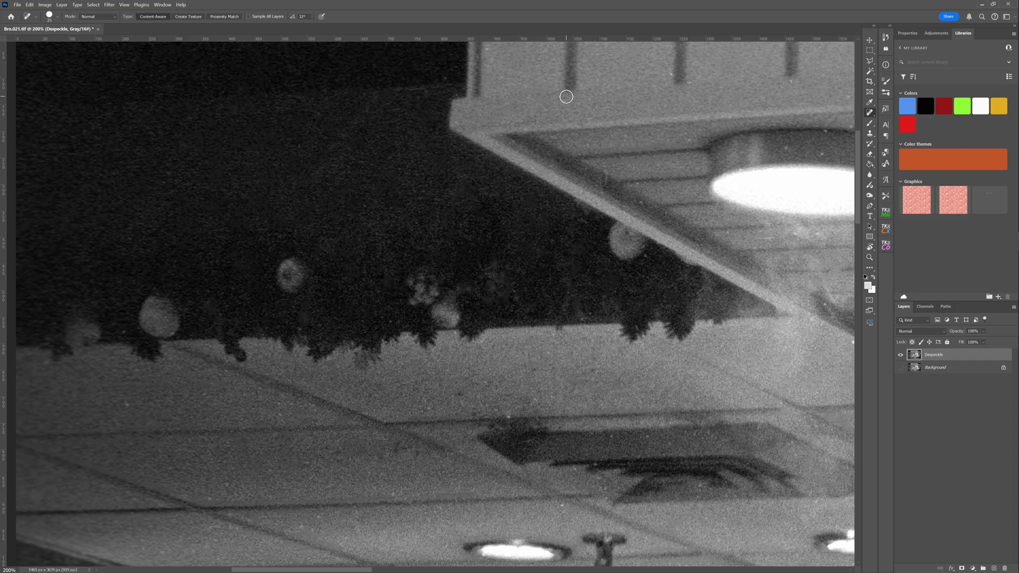
key("bracketleft")
key("bracketleft")
key("bracketleft")
scroll(279, 112, "up", 2)
scroll(281, 114, "down", 1)
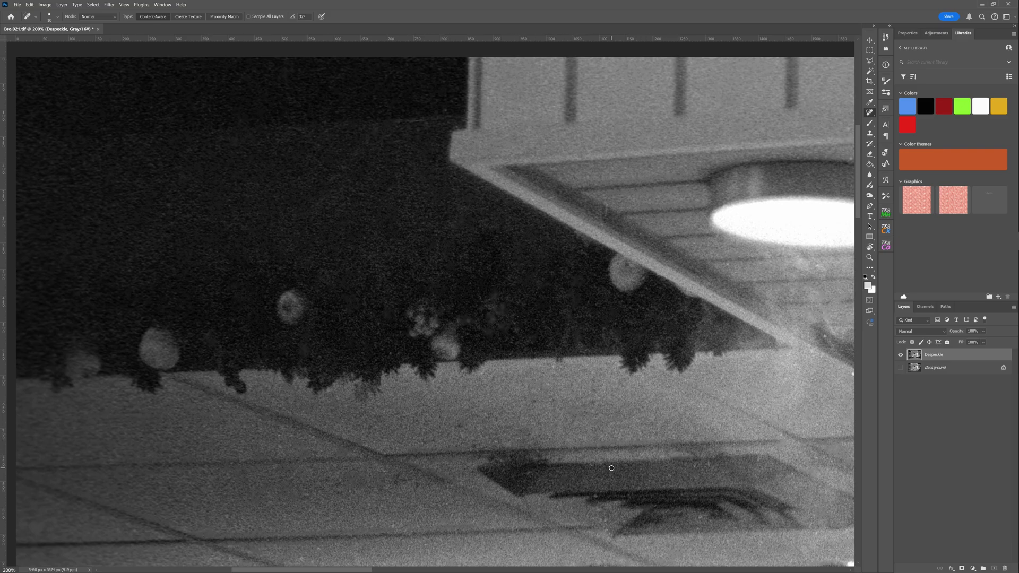
- Heal the remaining marks on the slatted ceiling beside the lowest round light near the ceiling's right edge
left_click_drag(355, 570, 426, 570)
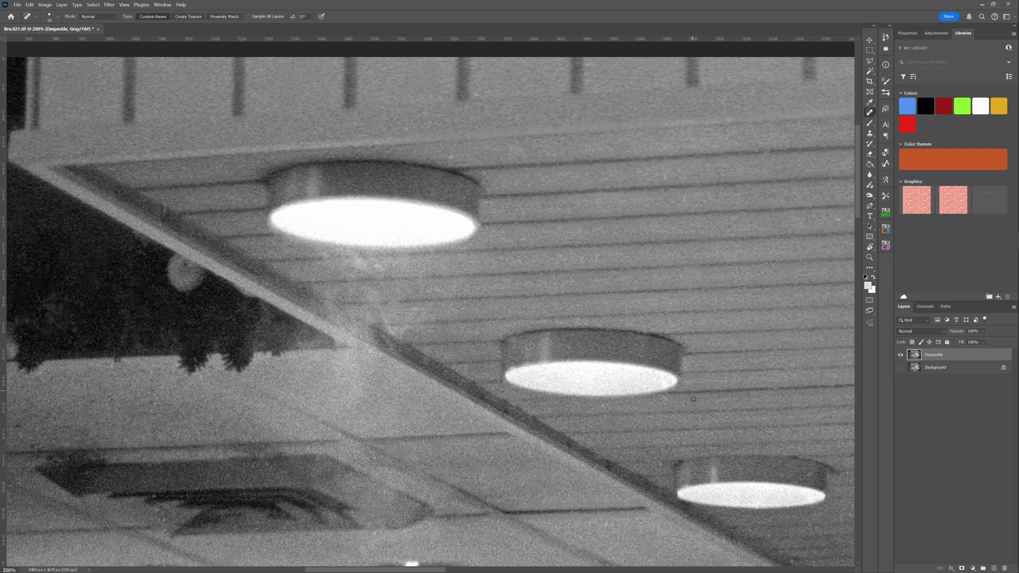
left_click_drag(820, 319, 275, 309)
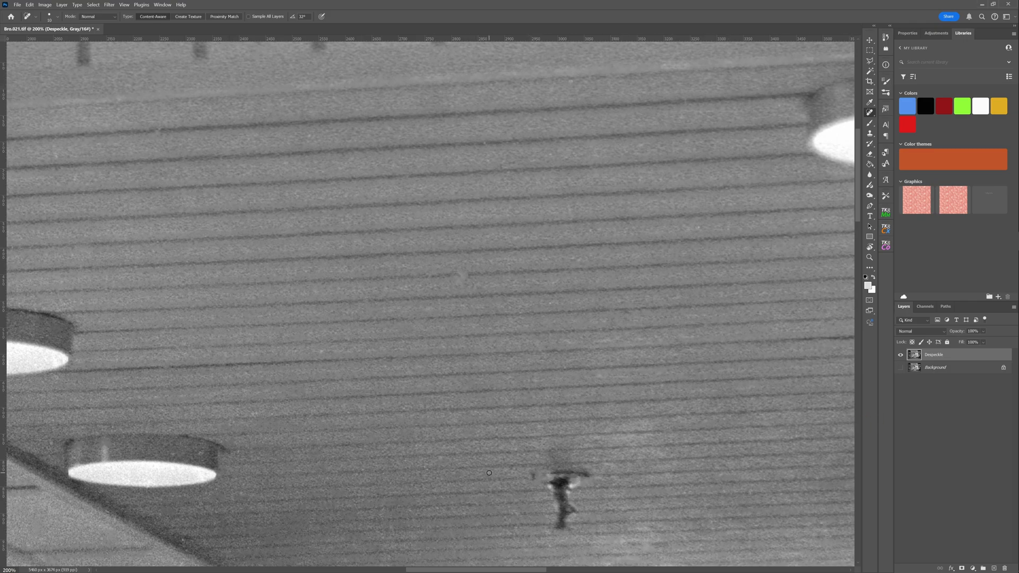
left_click_drag(794, 442, 238, 431)
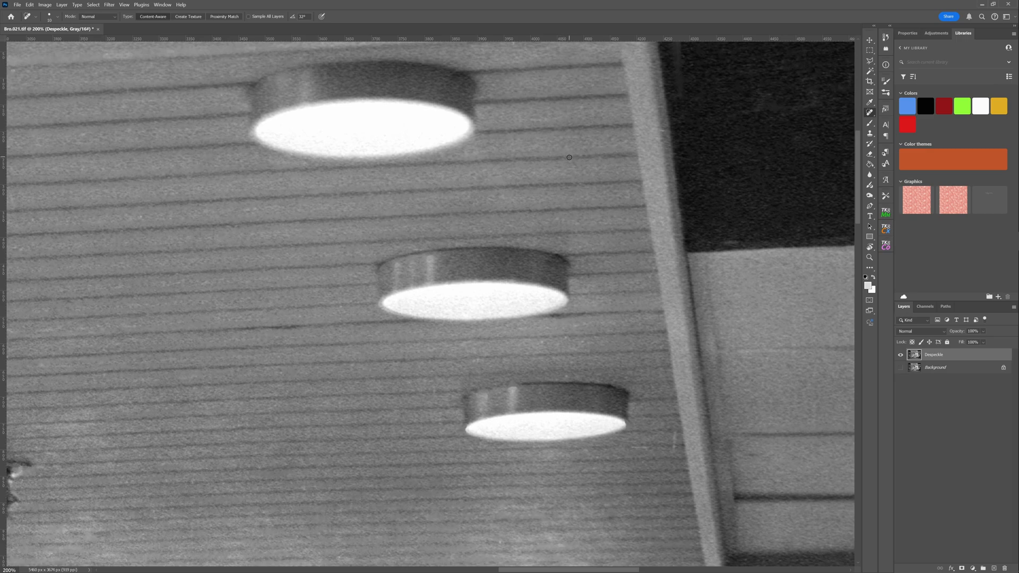
left_click(674, 438)
left_click(645, 449)
- Clone out the white scratch below the ceiling vent at the photo's right side with the Clone Stamp, sampling the adjacent ceiling
left_click_drag(565, 378, 269, 346)
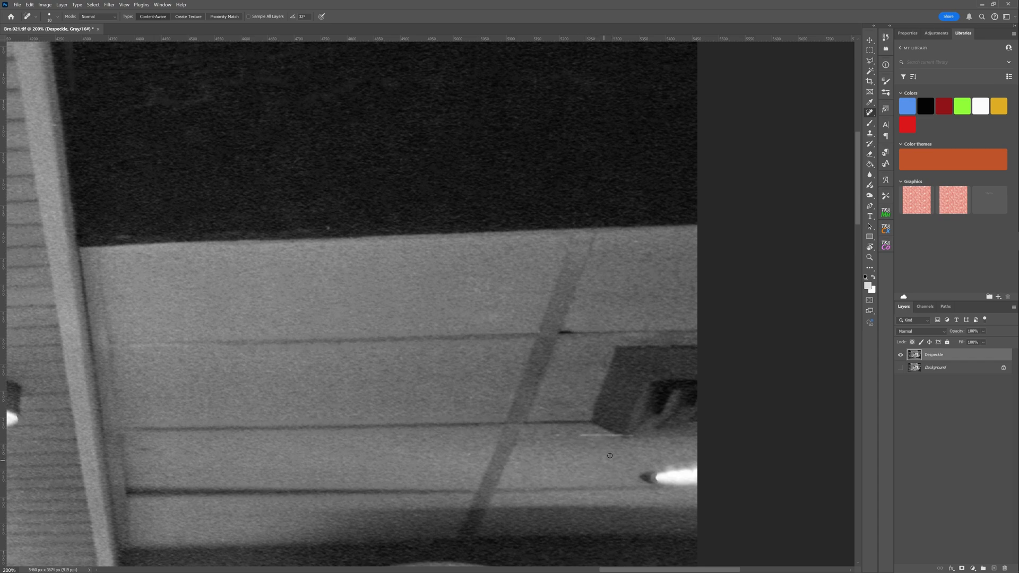
left_click(870, 135)
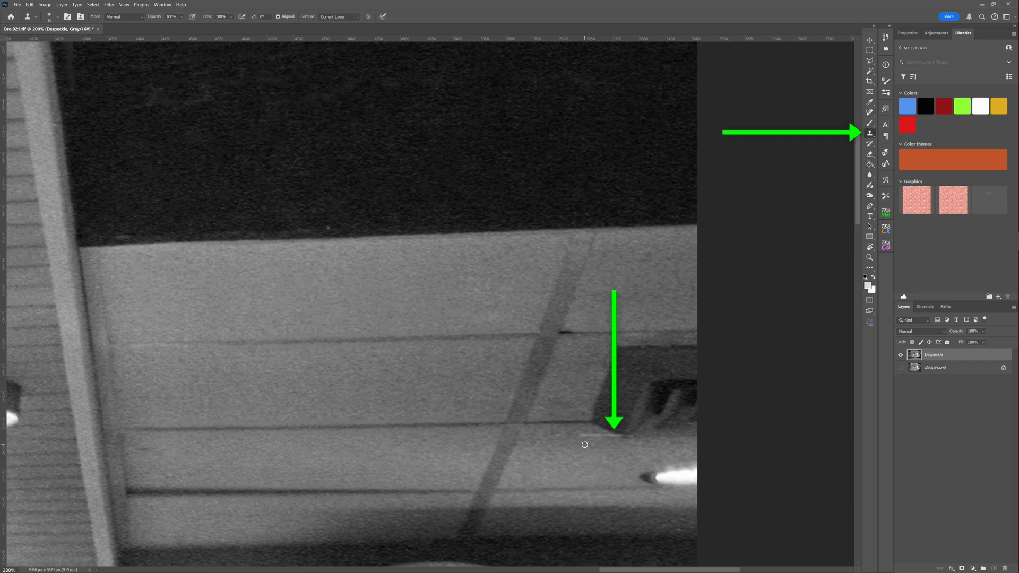
key("bracketright")
key("bracketright")
key("bracketright")
key("bracketright")
key("bracketright")
key("bracketright")
left_click(583, 442, "alt")
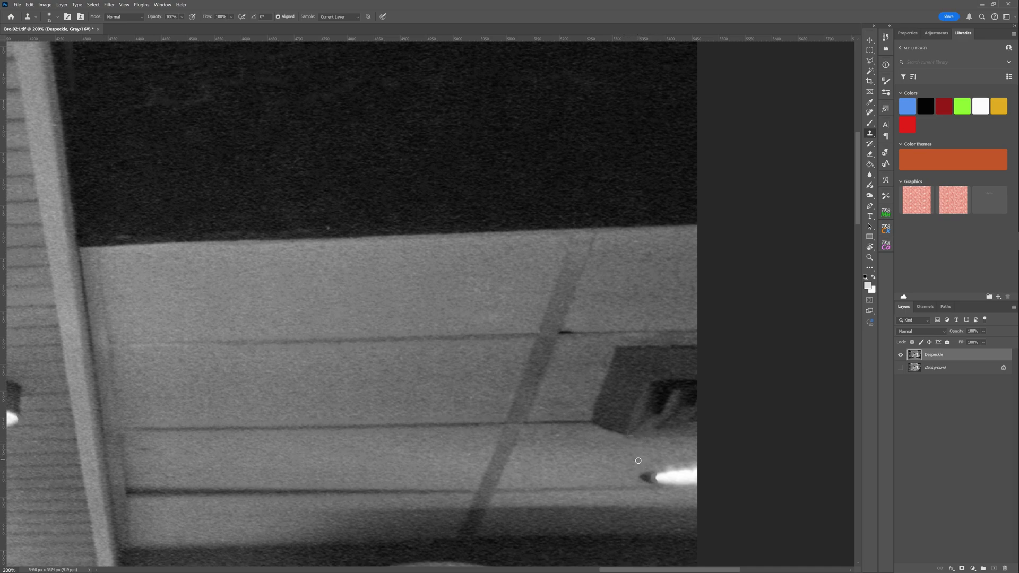
left_click(648, 445, "alt")
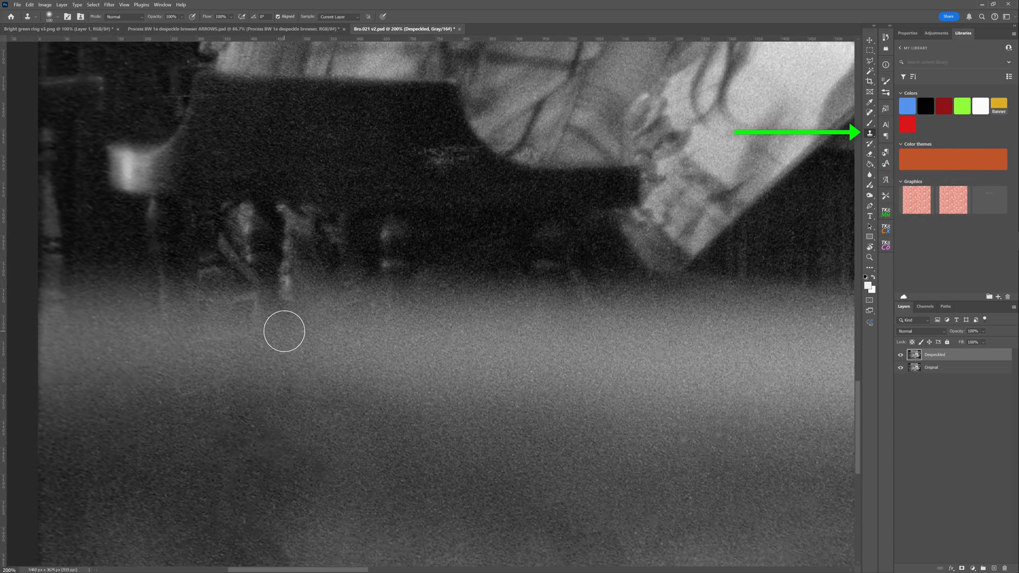
- Shrink the Clone Stamp brush and clone out the faint marks beside the blurred chair spindles in the photo's lower-left area
key("bracketleft")
key("bracketleft")
key("bracketleft")
key("bracketleft")
key("bracketleft")
key("bracketleft")
key("bracketleft")
key("bracketleft")
key("bracketleft")
key("bracketleft")
key("bracketleft")
key("bracketleft")
left_click(258, 294, "alt")
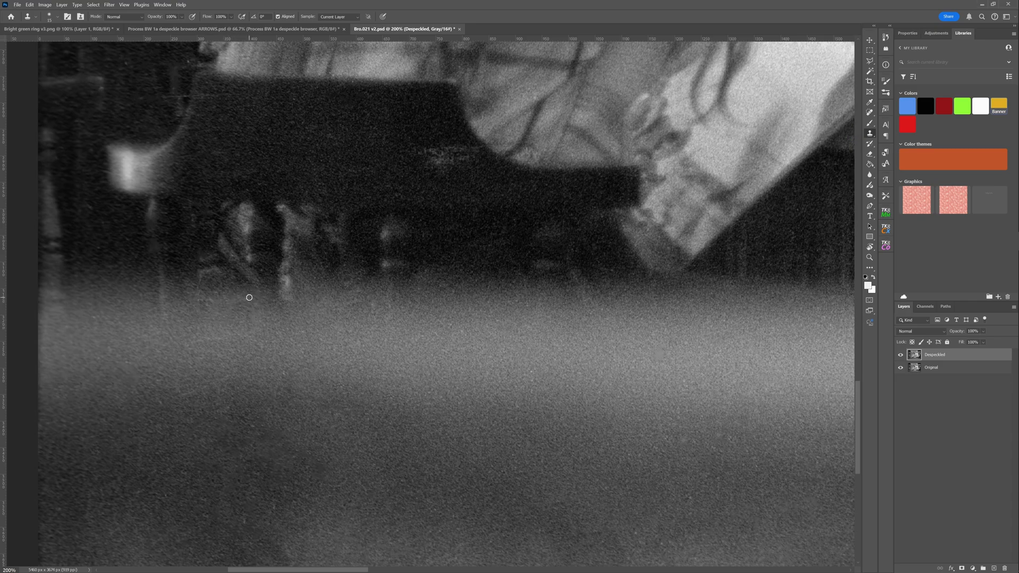
left_click(214, 266)
- Switch to the Spot Healing Brush, examine the blurred foreground strip along the photo's lower edge at 200% for leftover specks, and fit the image on screen
left_click(871, 113)
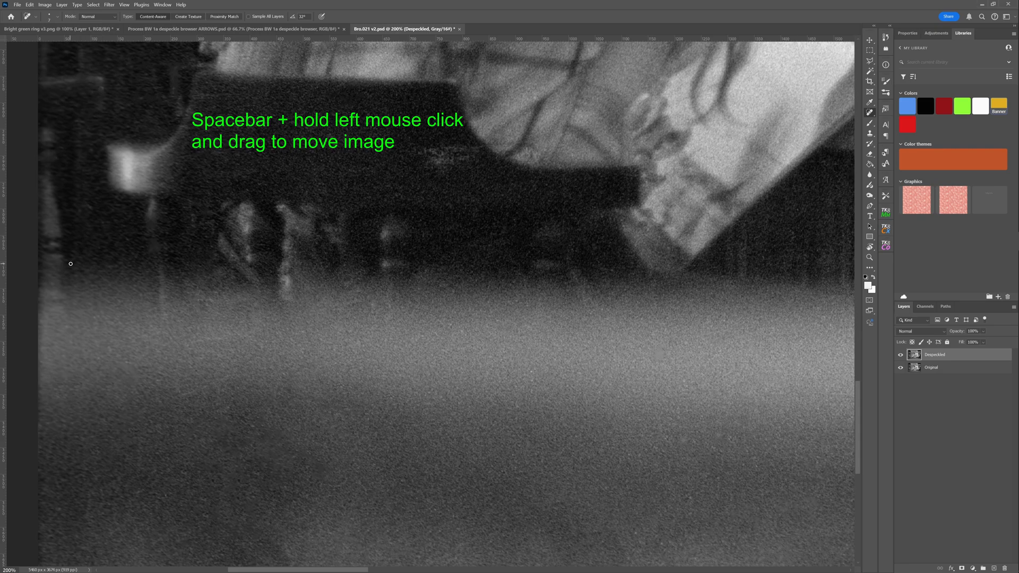
left_click_drag(300, 570, 408, 569)
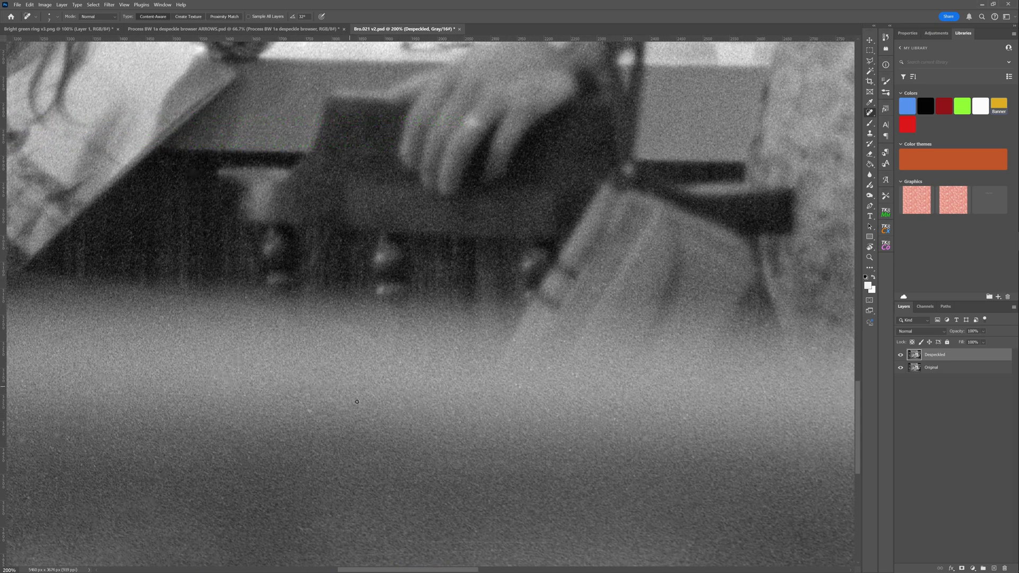
left_click_drag(731, 479, 234, 514)
mouse_move(685, 397)
left_mouse_down()
mouse_move(530, 435)
mouse_move(193, 372)
left_mouse_up()
mouse_move(828, 413)
left_mouse_down()
mouse_move(389, 483)
mouse_move(616, 481)
left_mouse_up()
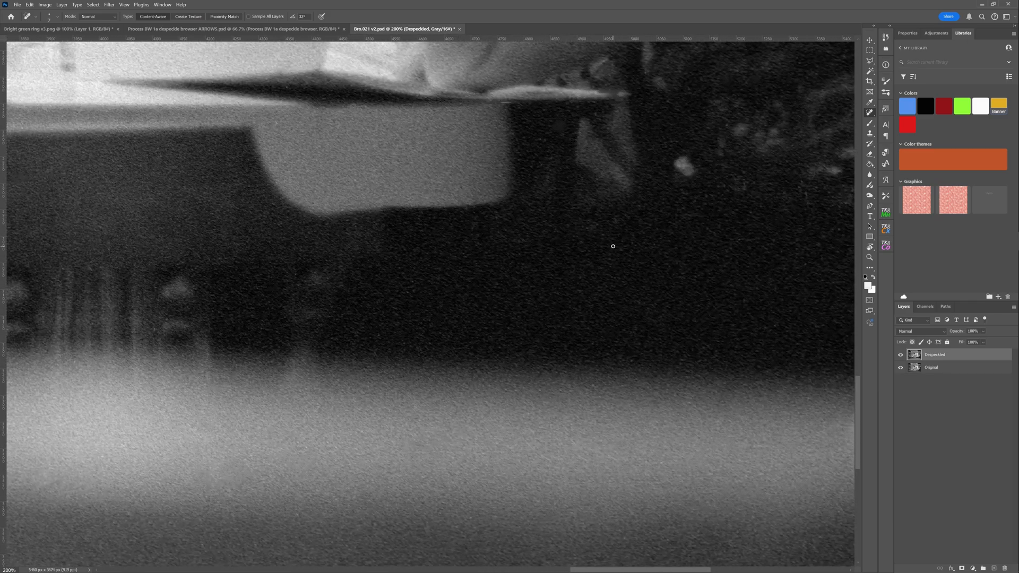
left_click_drag(822, 478, 701, 460)
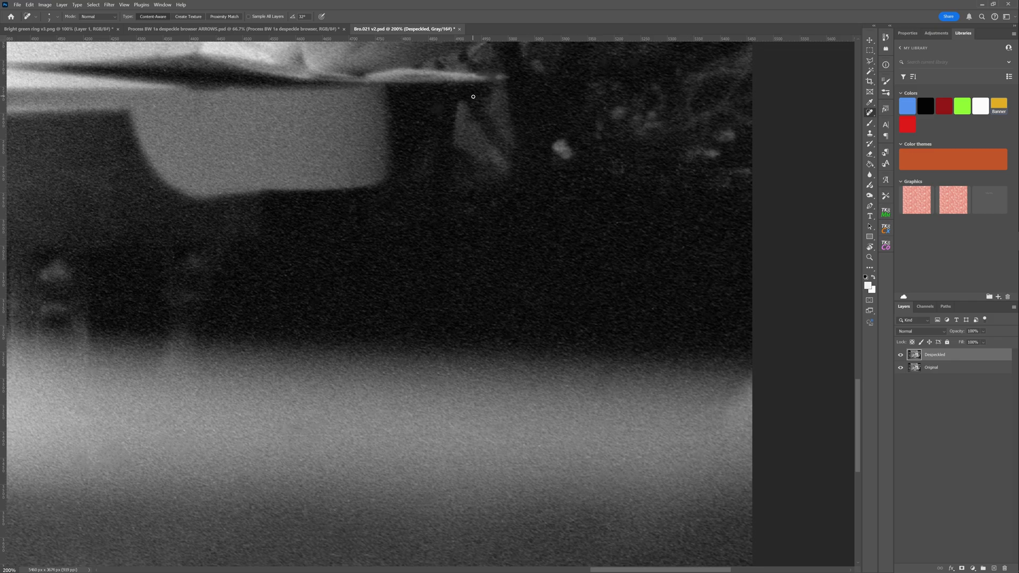
mouse_move(180, 439)
left_mouse_down()
mouse_move(221, 392)
mouse_move(327, 397)
mouse_move(381, 467)
mouse_move(412, 468)
left_mouse_up()
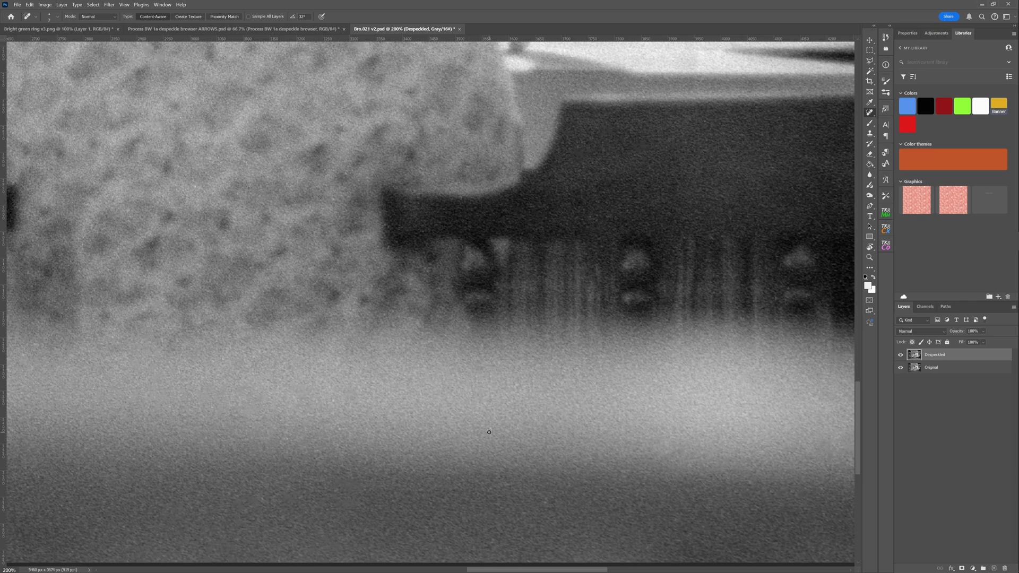
left_click_drag(150, 430, 591, 432)
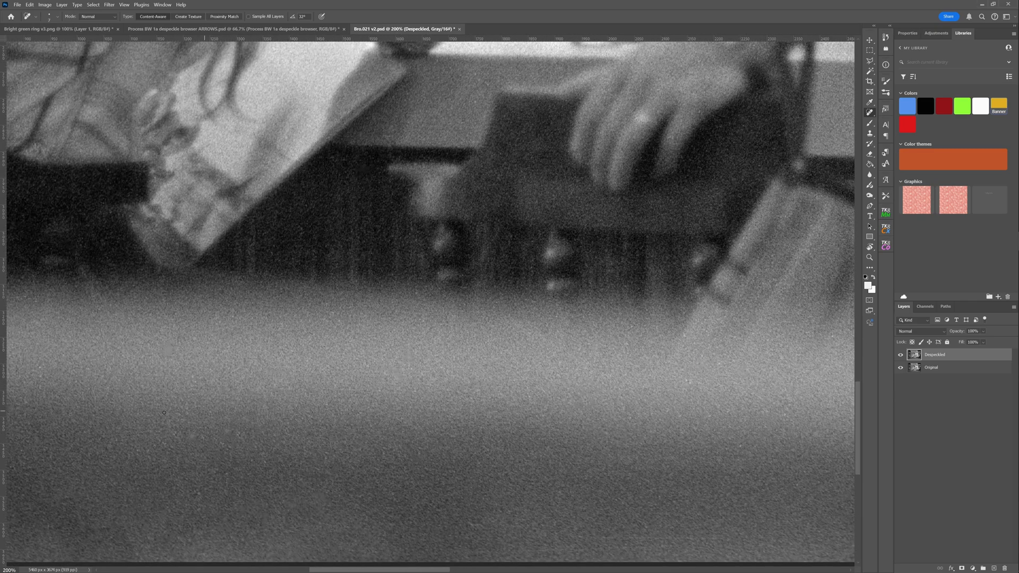
left_click_drag(164, 413, 460, 421)
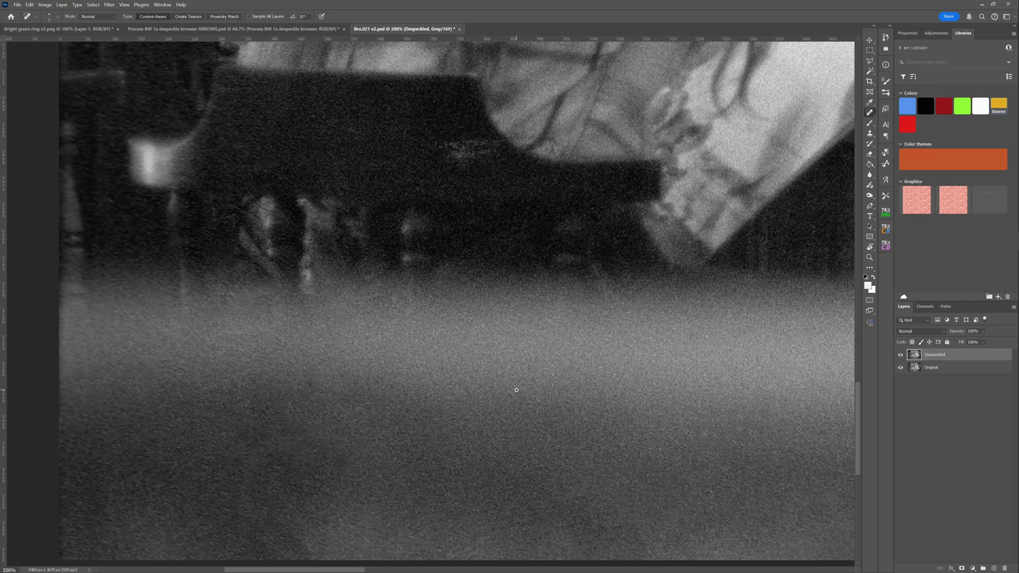
key("ctrl+0")
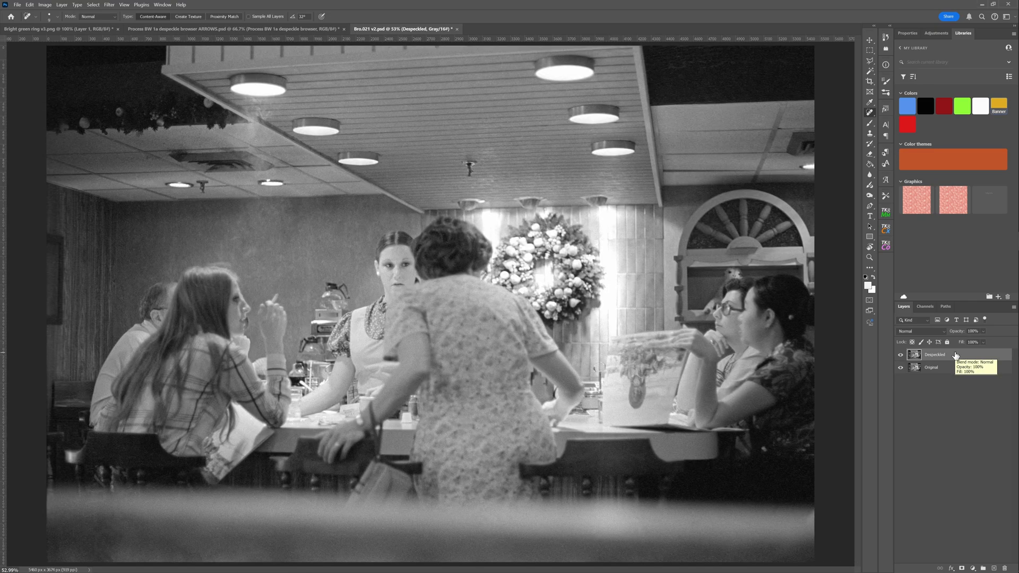
- Duplicate the Despeckled layer and rename the copy as Camera Raw
left_click_drag(956, 355, 996, 569)
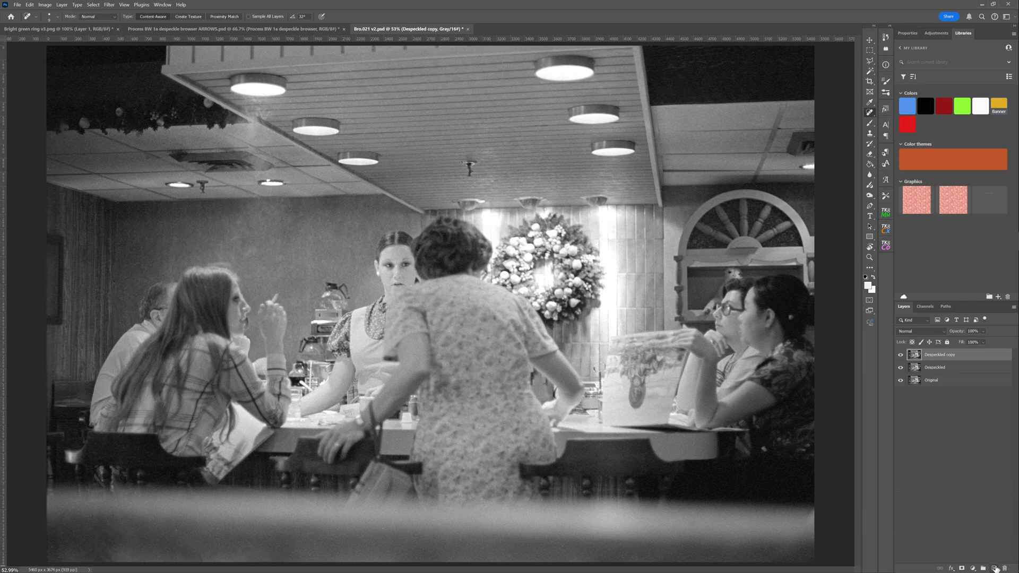
double_click(935, 358)
type("Camera Raw")
key("Return")
- Open the Camera Raw Filter on the Camera Raw layer and enlarge its window for a bigger preview
left_click(110, 5)
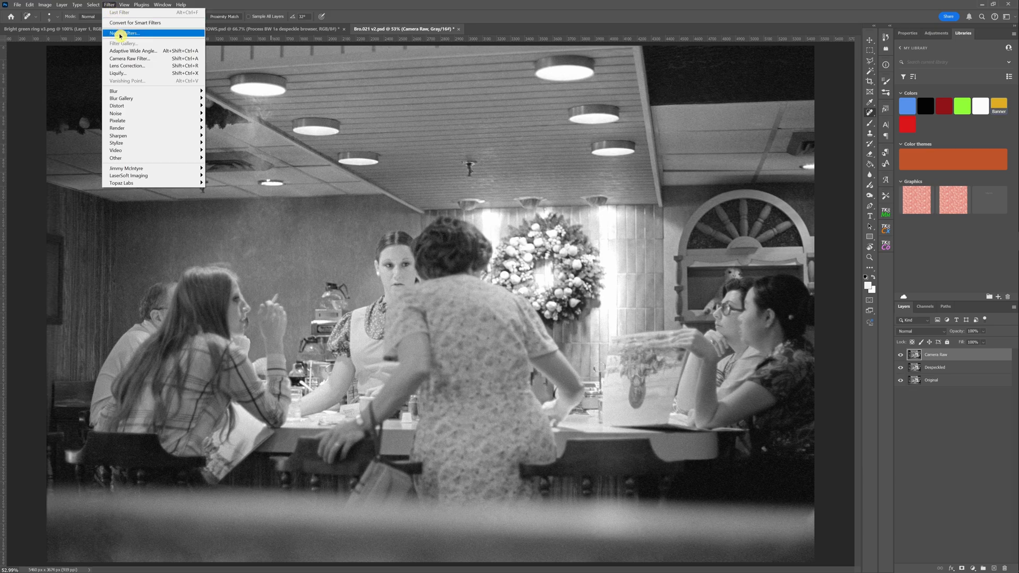
left_click(166, 58)
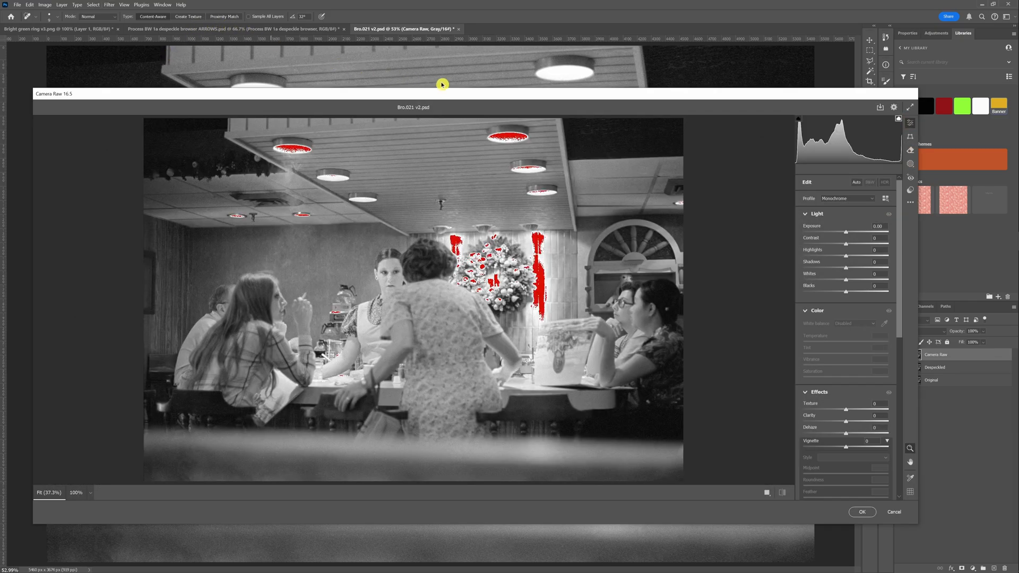
left_click_drag(492, 96, 495, 34)
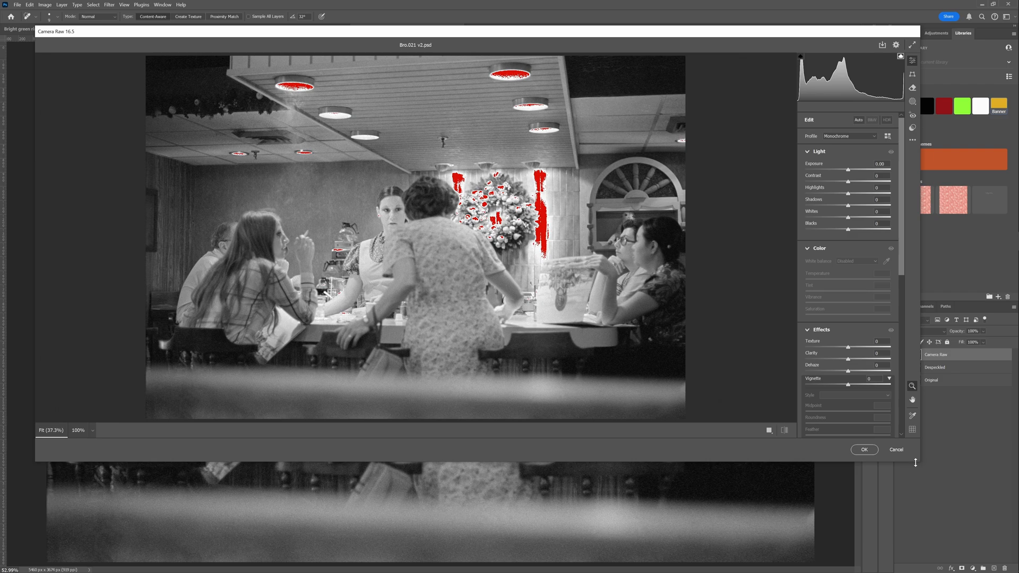
left_click_drag(916, 463, 925, 539)
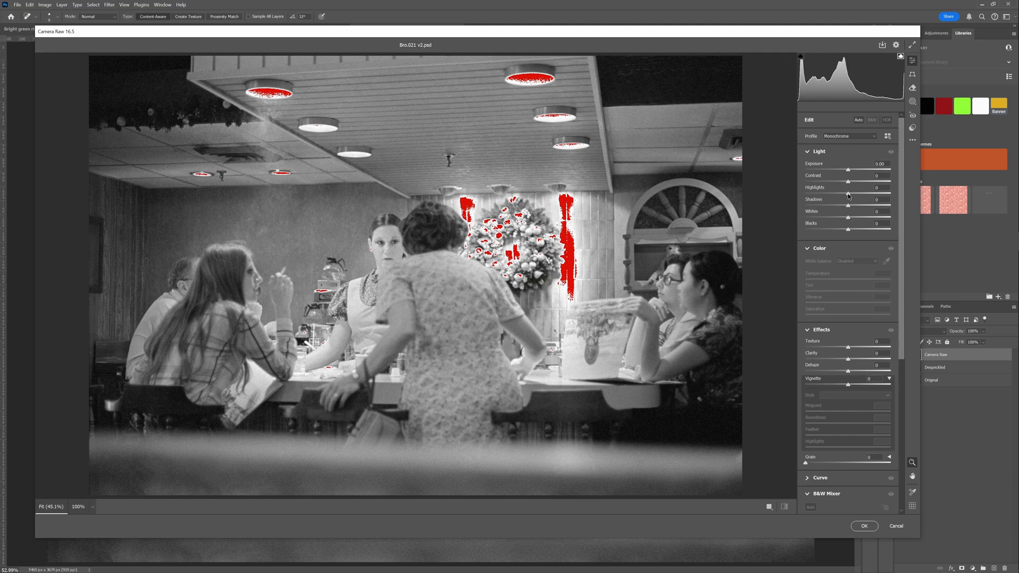
- Set the Light values to Highlights -7, Contrast +38, Exposure -0.10, Whites -47, Blacks +9 and Shadows +9
left_click_drag(848, 196, 846, 195)
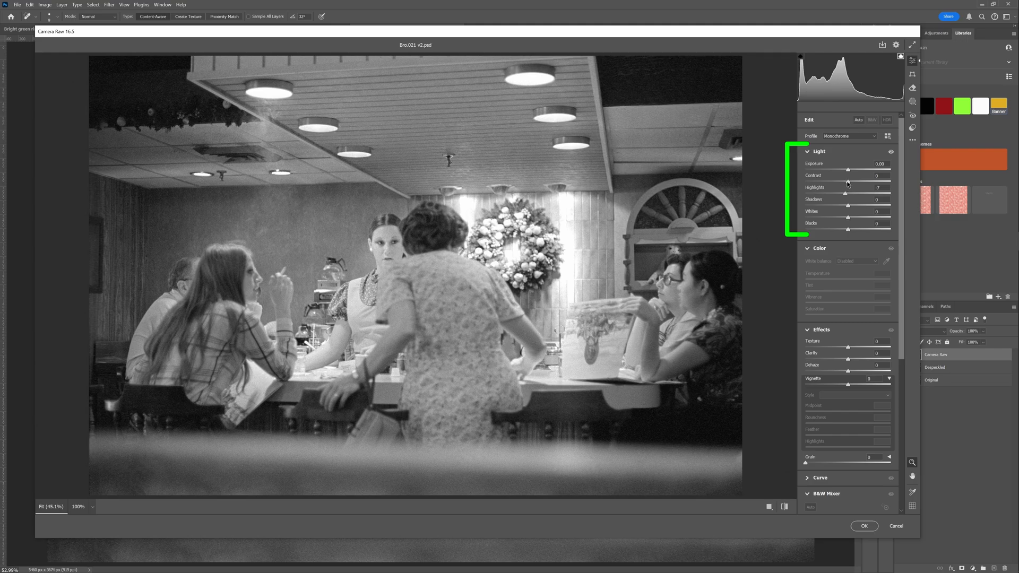
left_click_drag(848, 184, 864, 182)
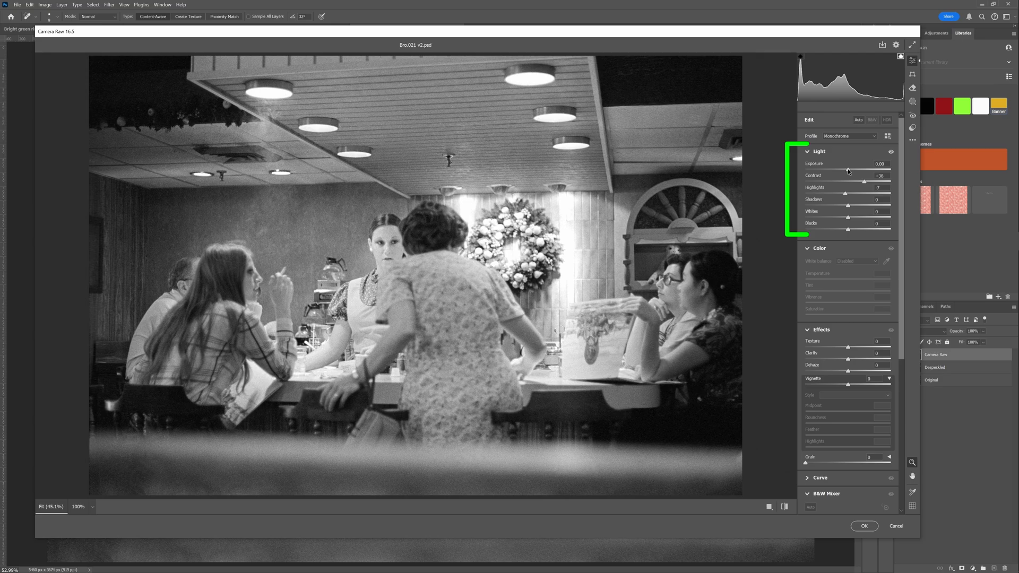
left_click_drag(848, 171, 848, 171)
left_click_drag(848, 219, 830, 219)
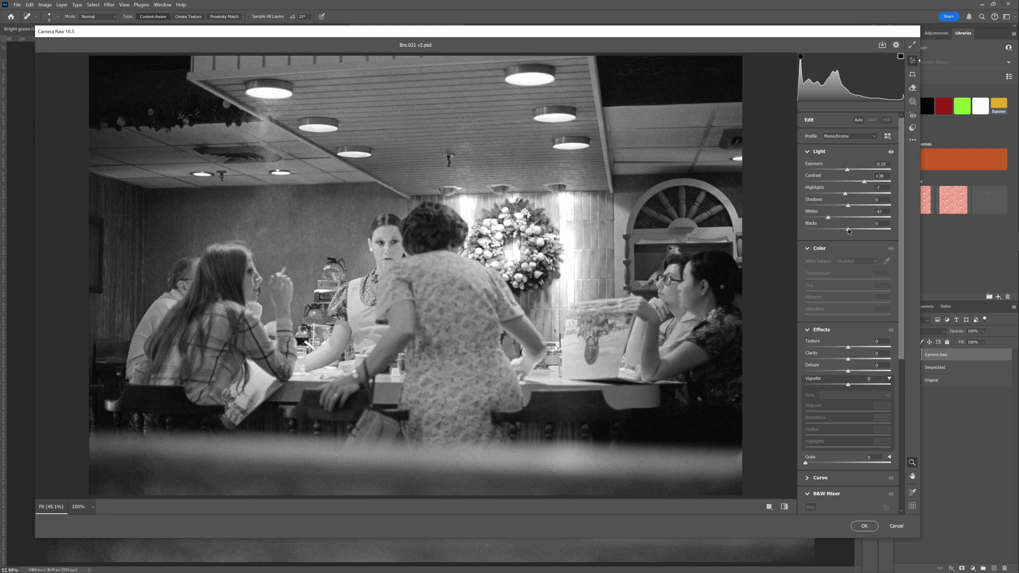
left_click_drag(849, 230, 852, 204)
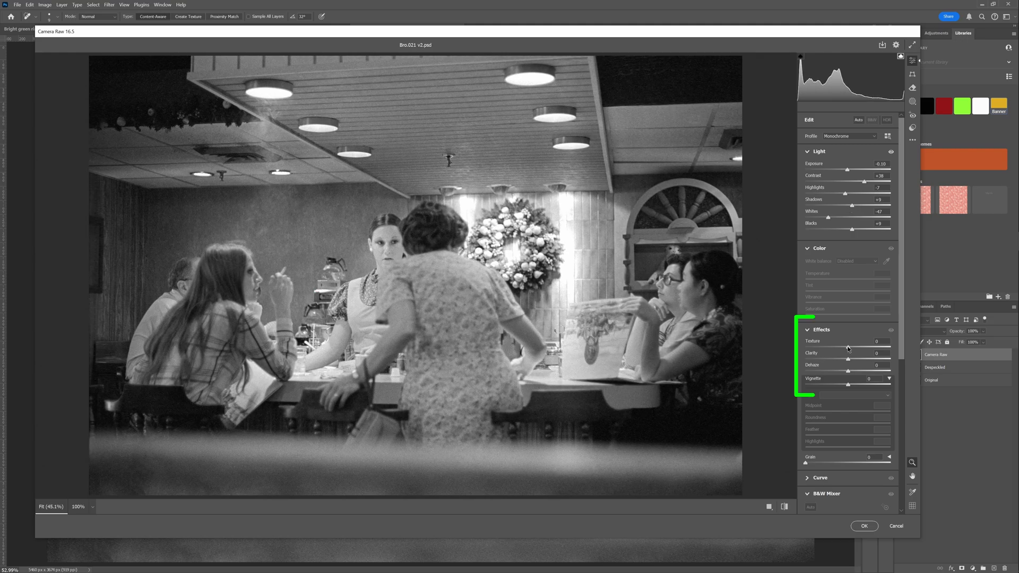
- Set Texture to +14, Clarity to +7 and Dehaze to +4, and lower Highlights to -16 to remove the clipping
left_click_drag(849, 348, 854, 348)
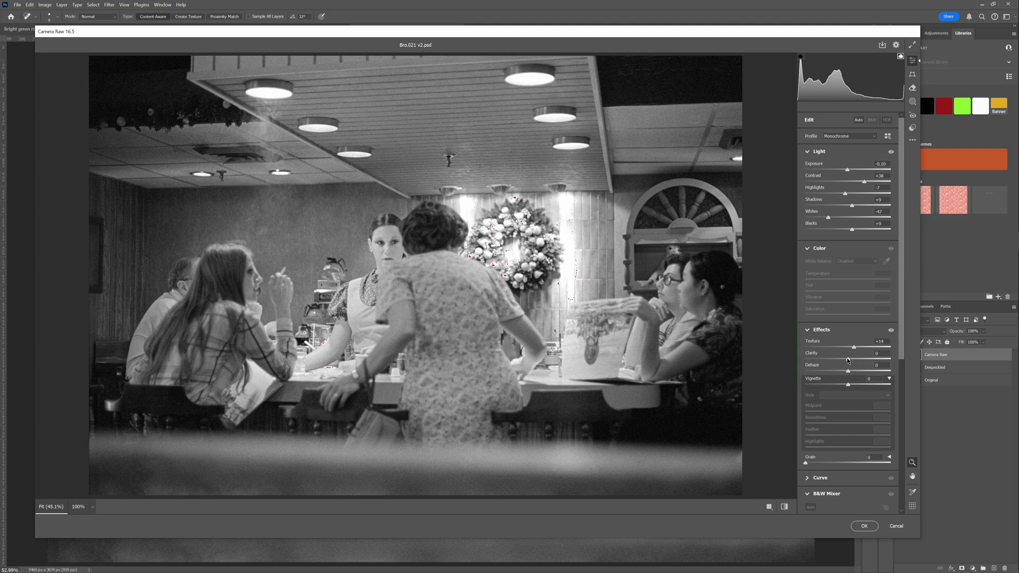
left_click_drag(847, 360, 852, 360)
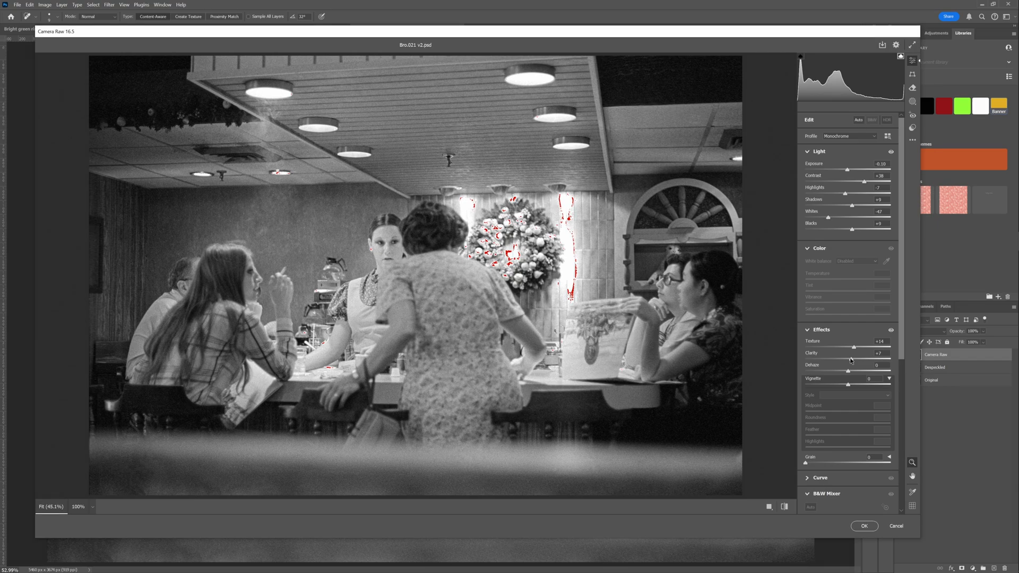
left_click(785, 507)
left_click(785, 507)
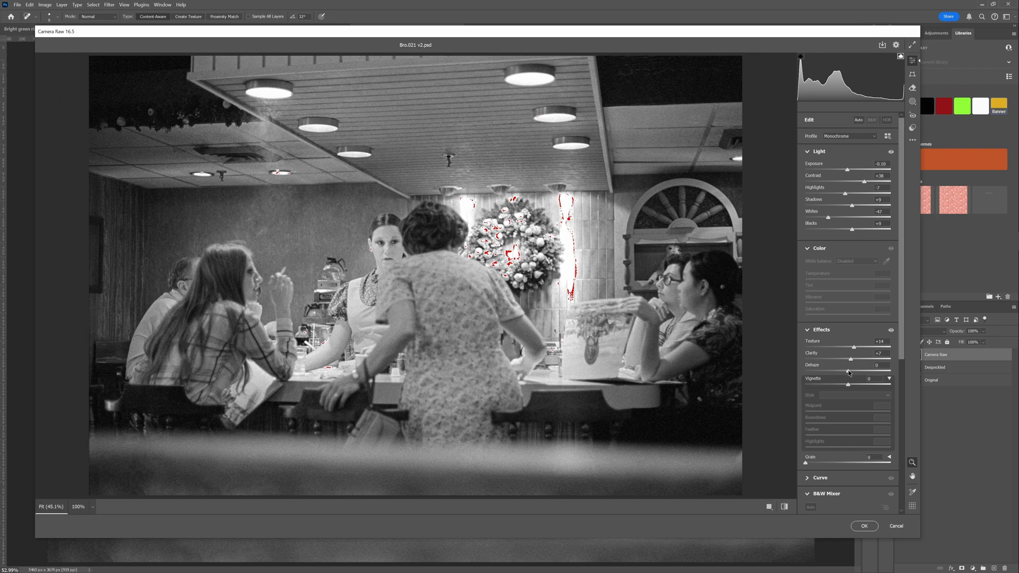
left_click_drag(849, 373, 851, 373)
left_click_drag(846, 196, 844, 195)
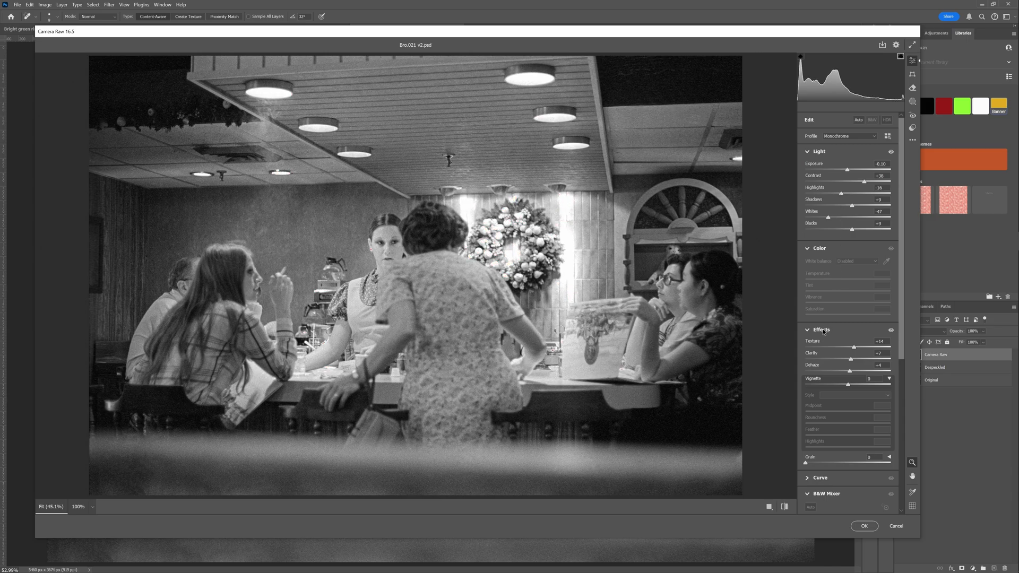
- Start a new brush mask with the brush size at 8 and the feather at 65
left_click(913, 102)
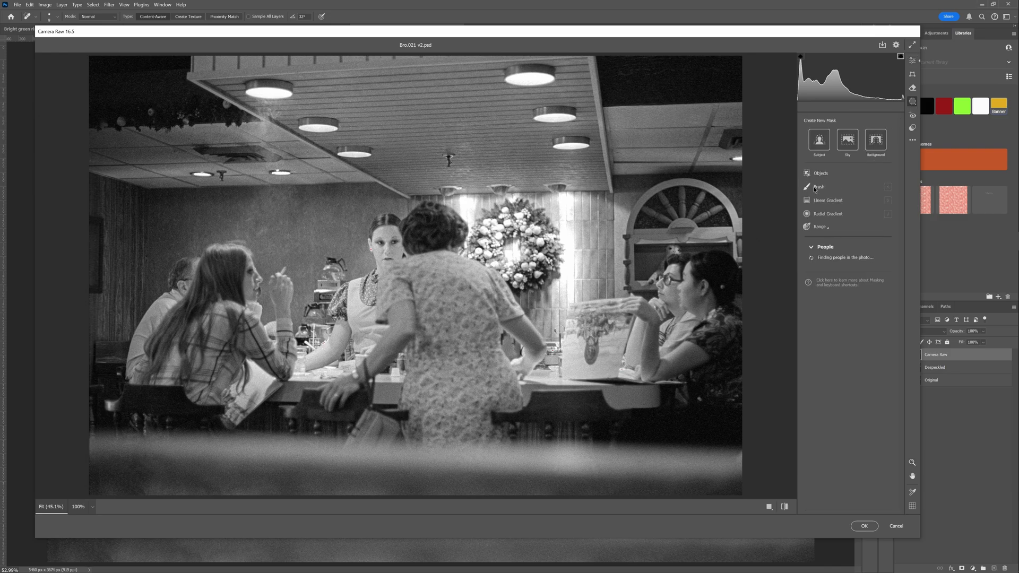
left_click(819, 187)
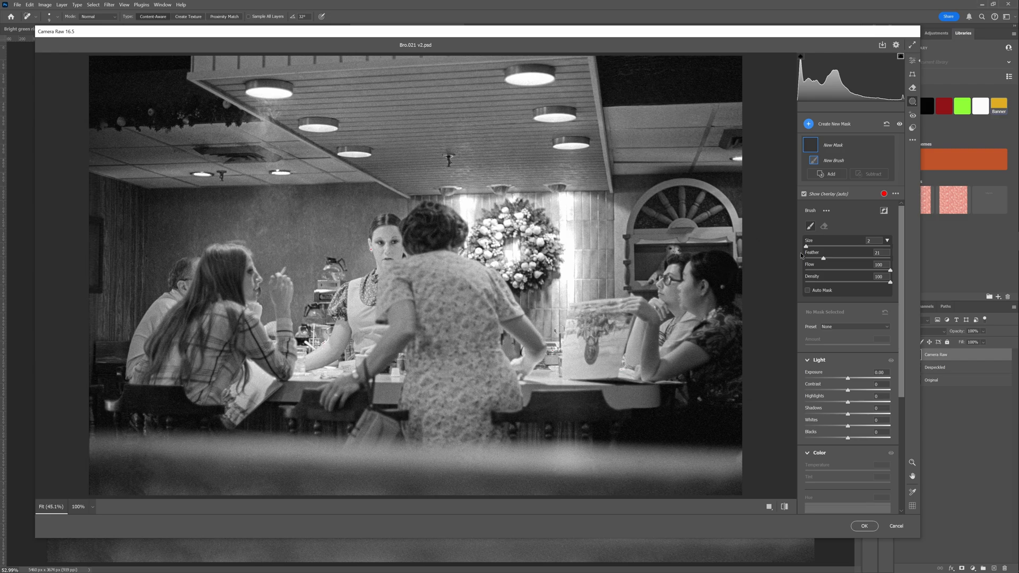
left_click_drag(807, 246, 811, 247)
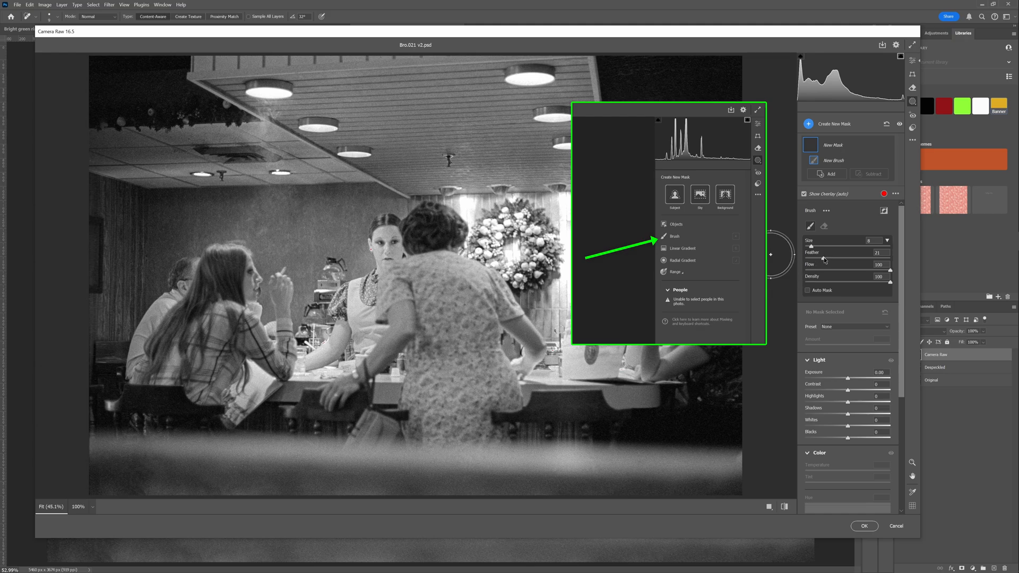
left_click_drag(827, 259, 864, 260)
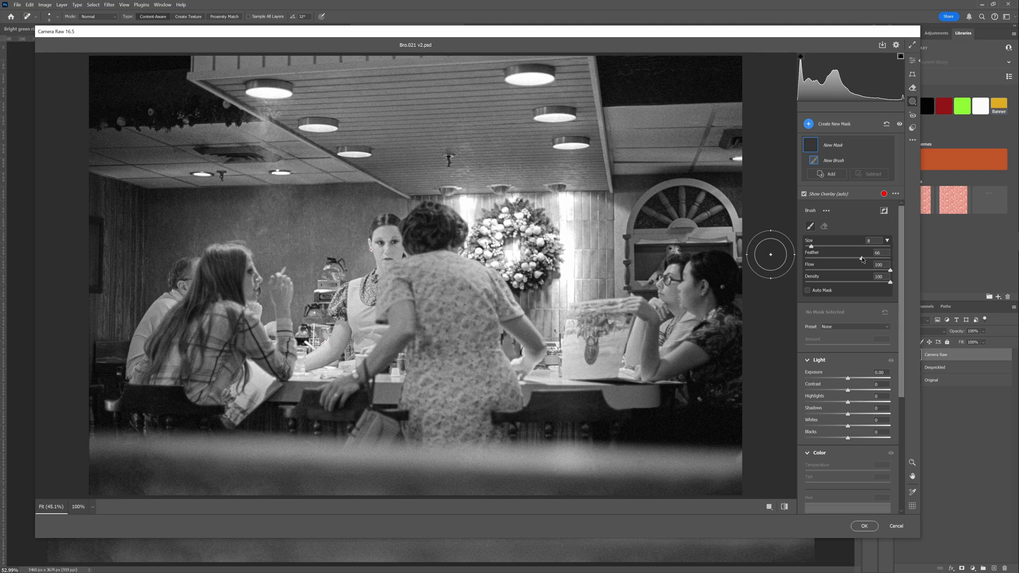
left_click_drag(863, 259, 861, 260)
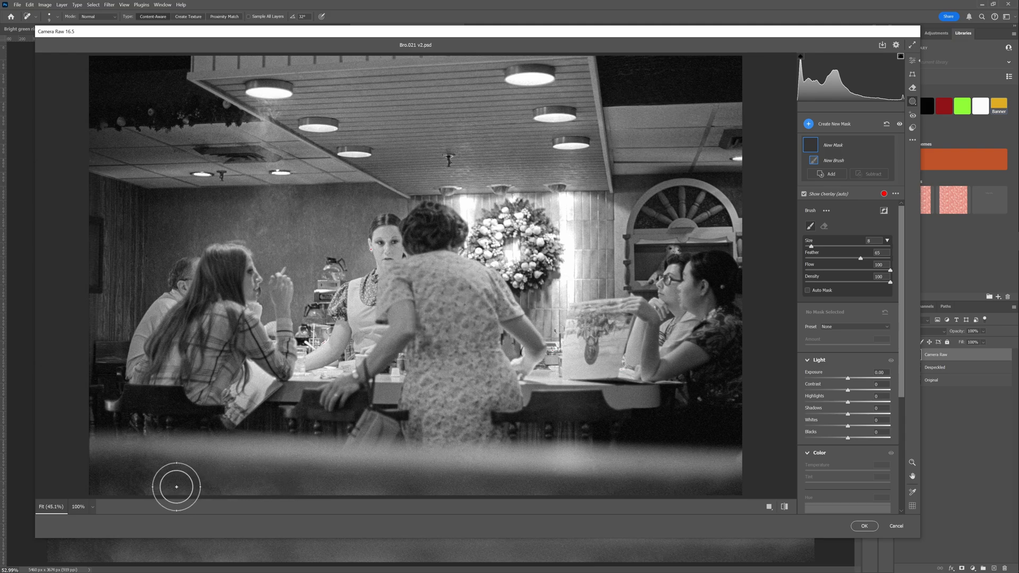
- Enlarge the mask brush to size 14 and paint a mask across the blurred foreground strip along the photo's lower edge
key("bracketright")
key("bracketright")
key("bracketright")
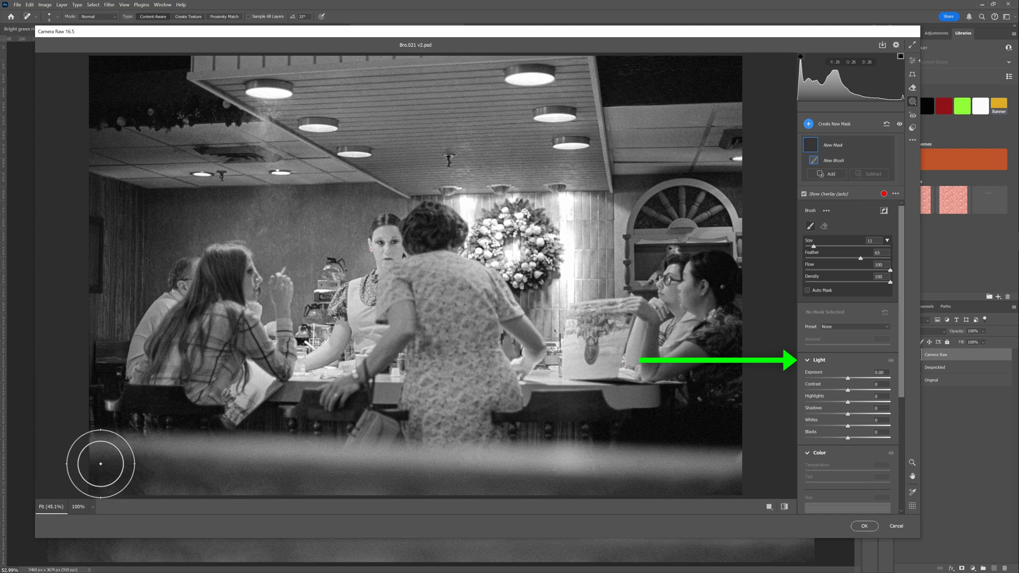
key("bracketright")
key("bracketright")
key("bracketright")
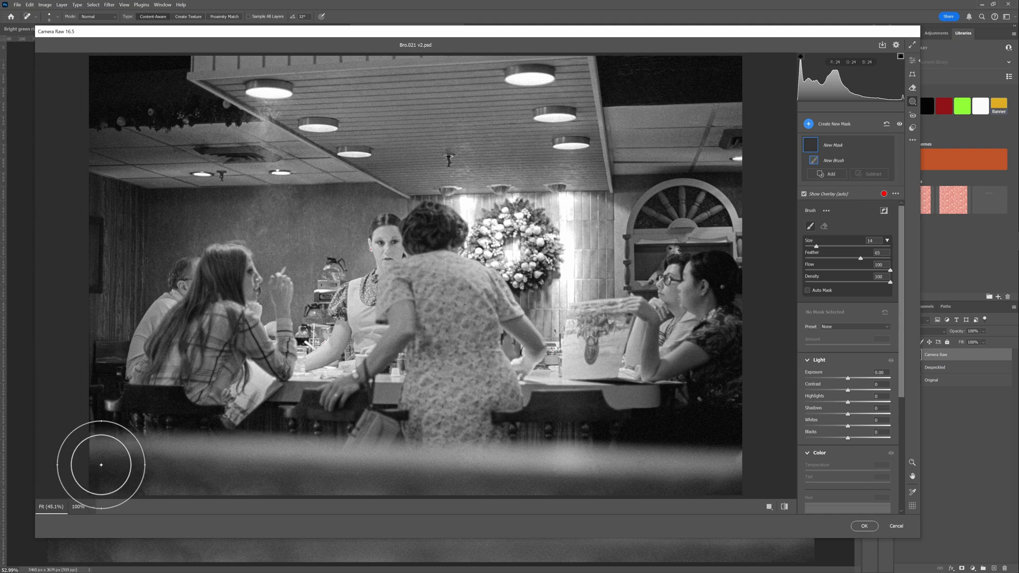
mouse_move(101, 463)
left_mouse_down()
mouse_move(454, 480)
mouse_move(607, 469)
mouse_move(728, 483)
left_mouse_up()
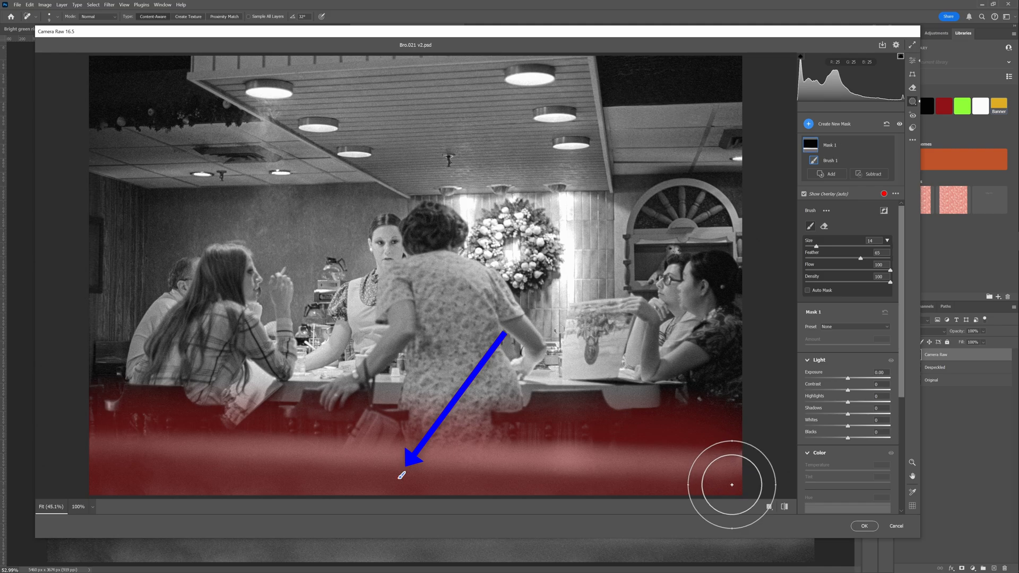
- Erase the mask's upper edge from the chairs and counter front with a subtracting brush at size 8
scroll(659, 393, "down", 5)
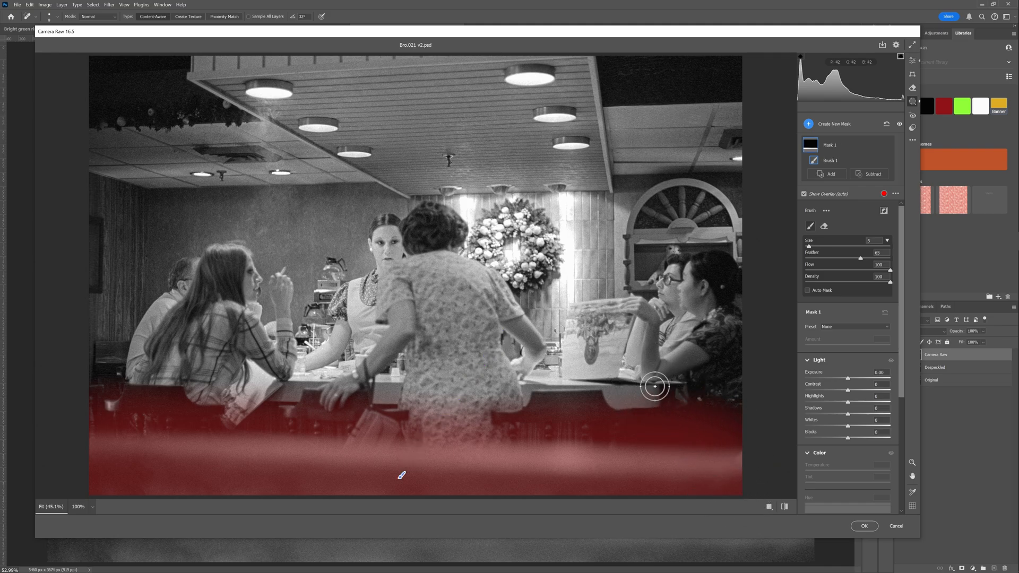
scroll(658, 385, "up", 2)
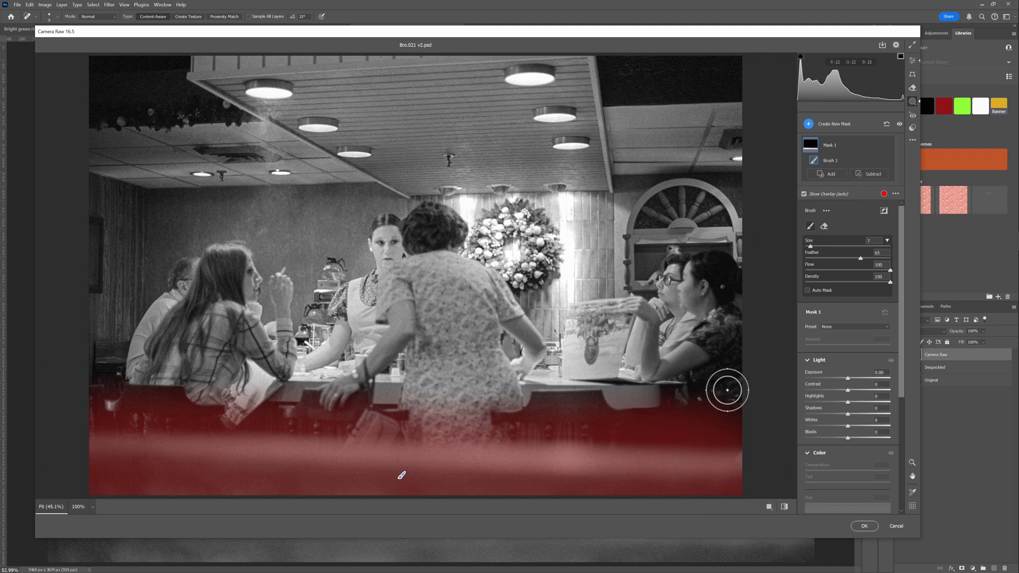
key("alt")
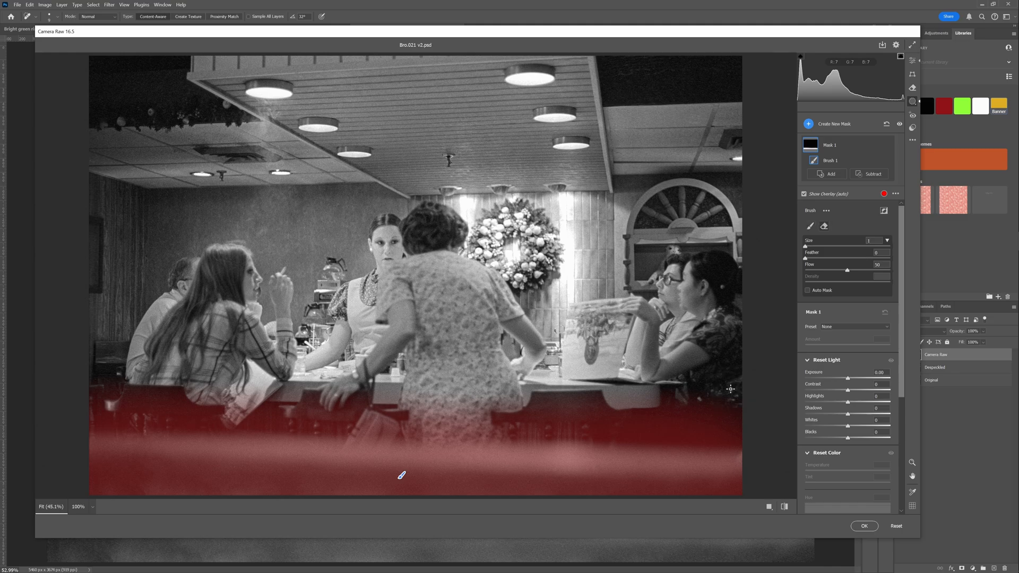
scroll(731, 389, "up", 7)
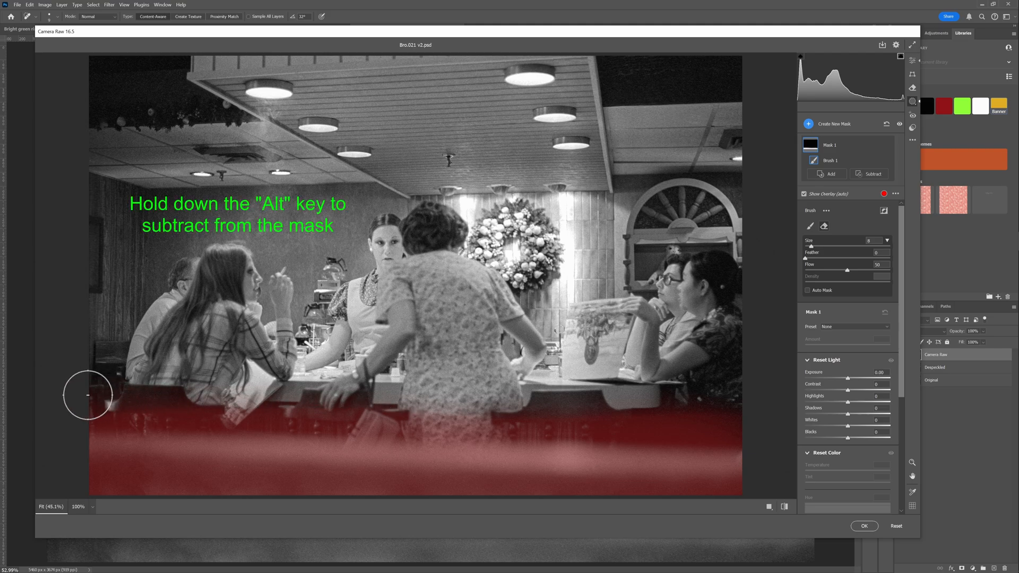
mouse_move(94, 396)
left_mouse_down()
mouse_move(438, 417)
mouse_move(729, 413)
left_mouse_up()
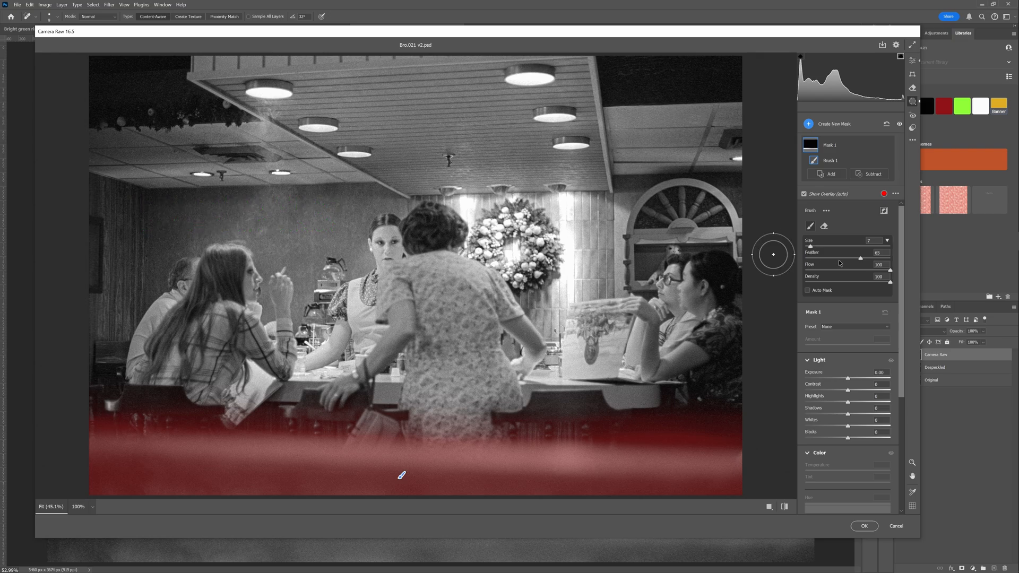
- Set the mask eraser to feather 80 and flow 100, and clear the spill above the foreground strip at sizes 7 and 6
key("alt")
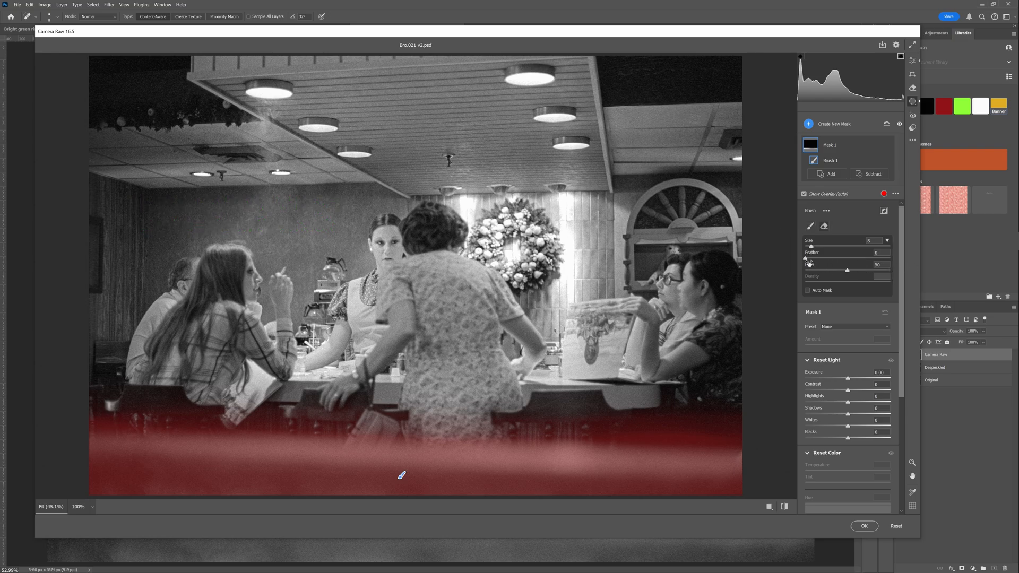
left_click_drag(812, 259, 874, 259)
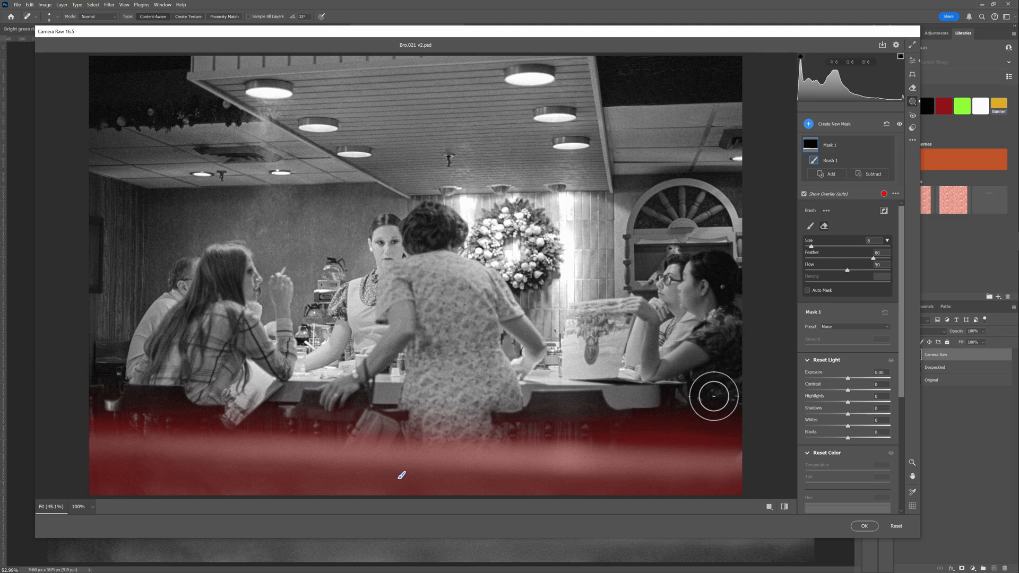
key("[")
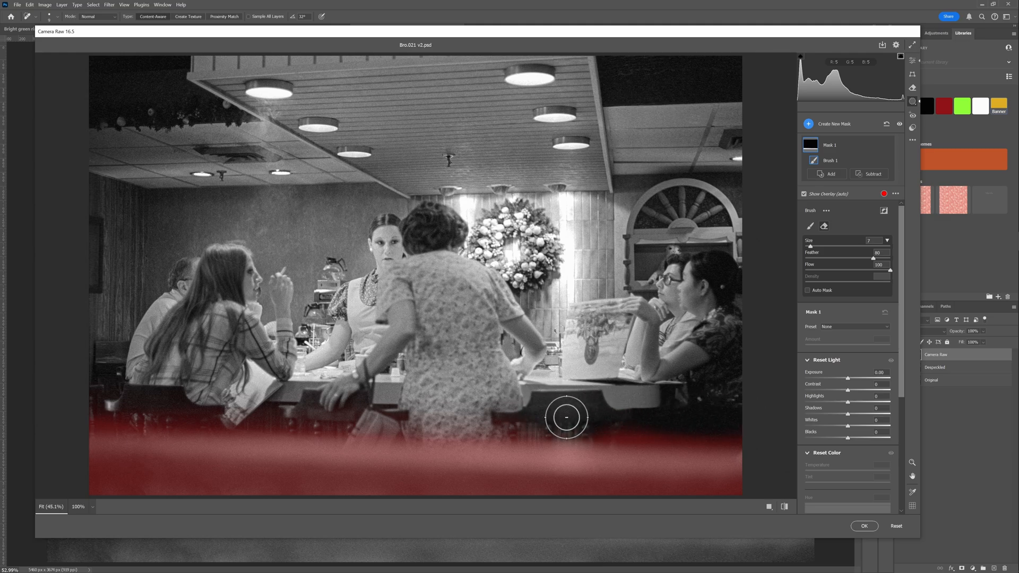
mouse_move(351, 412)
left_mouse_down()
mouse_move(65, 414)
mouse_move(746, 403)
left_mouse_up()
key("bracketleft")
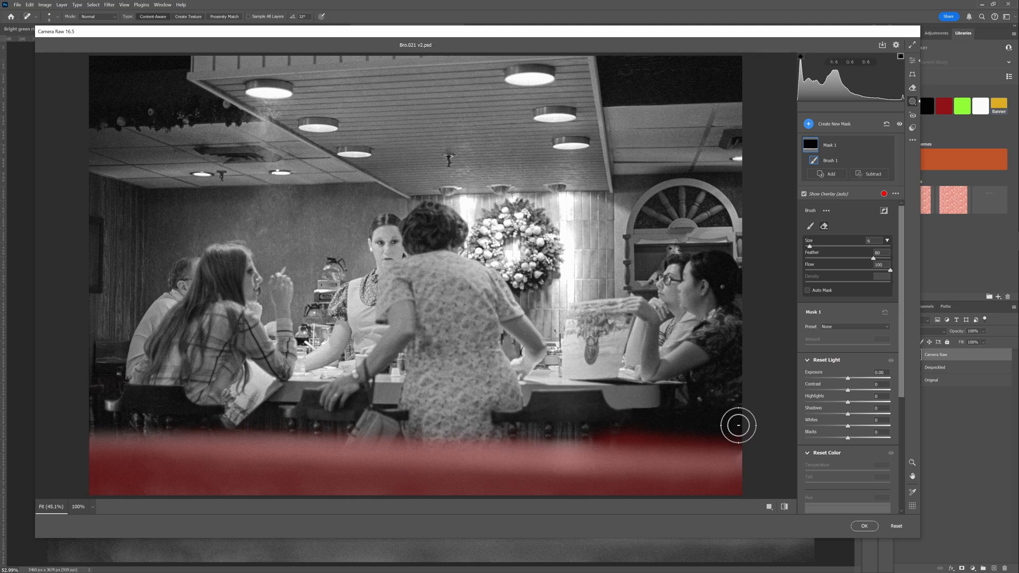
mouse_move(678, 427)
left_mouse_down()
mouse_move(573, 424)
mouse_move(687, 416)
left_mouse_up()
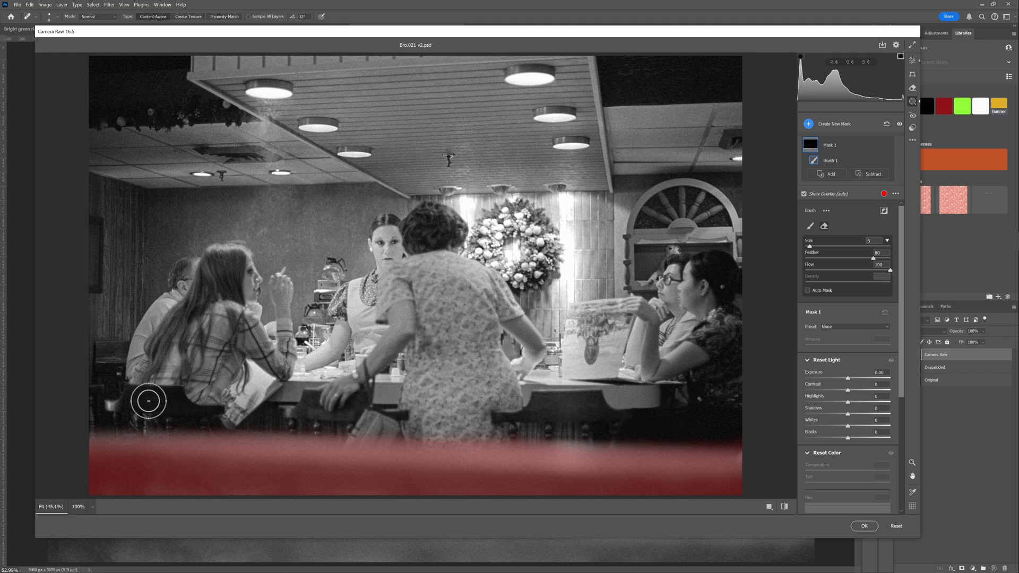
- Touch up the foreground strip's mask with the adding brush reduced to size 4 and then 2
key("alt")
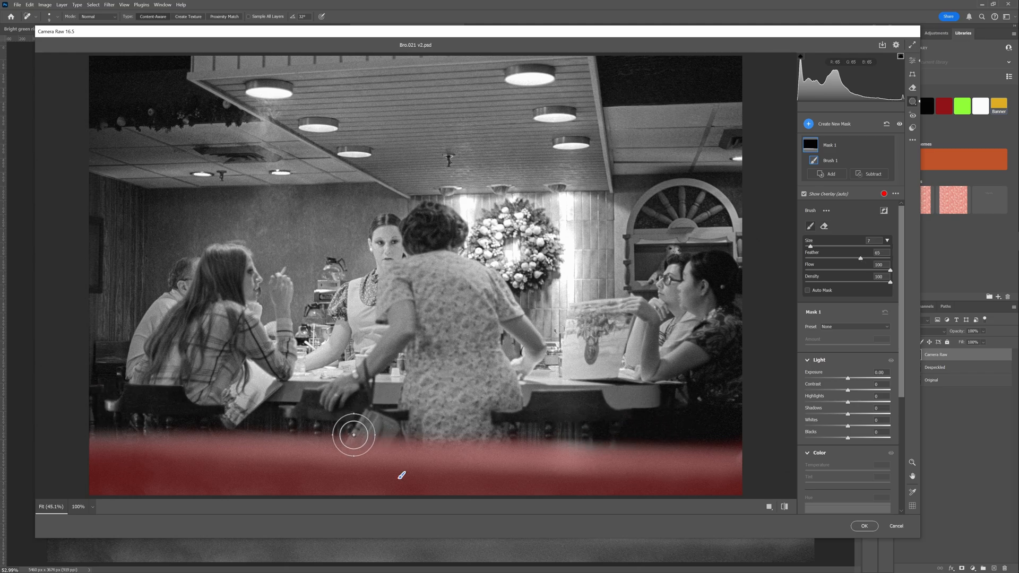
key("bracketleft")
key("bracketleft")
key("bracketleft")
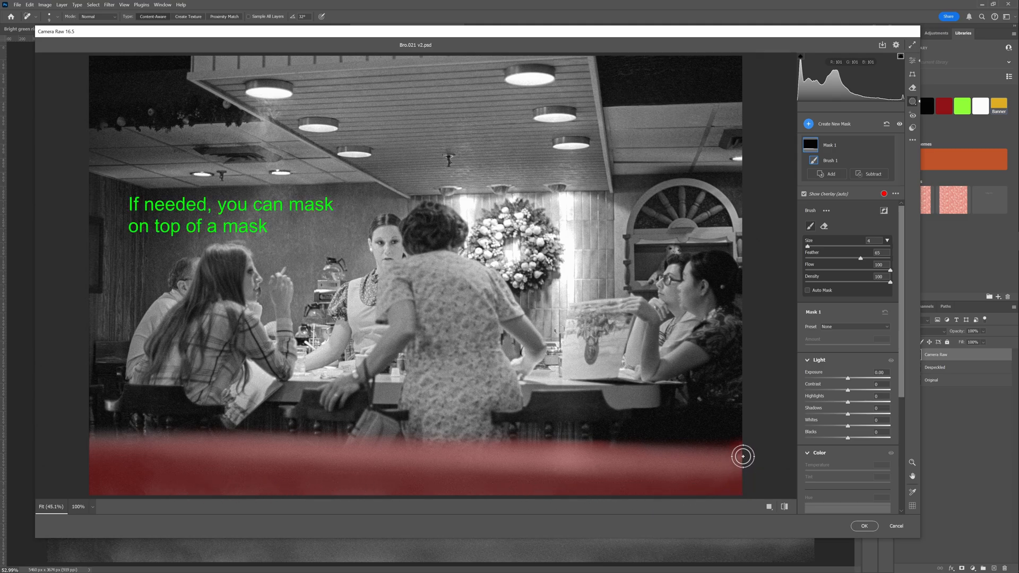
key("bracketleft")
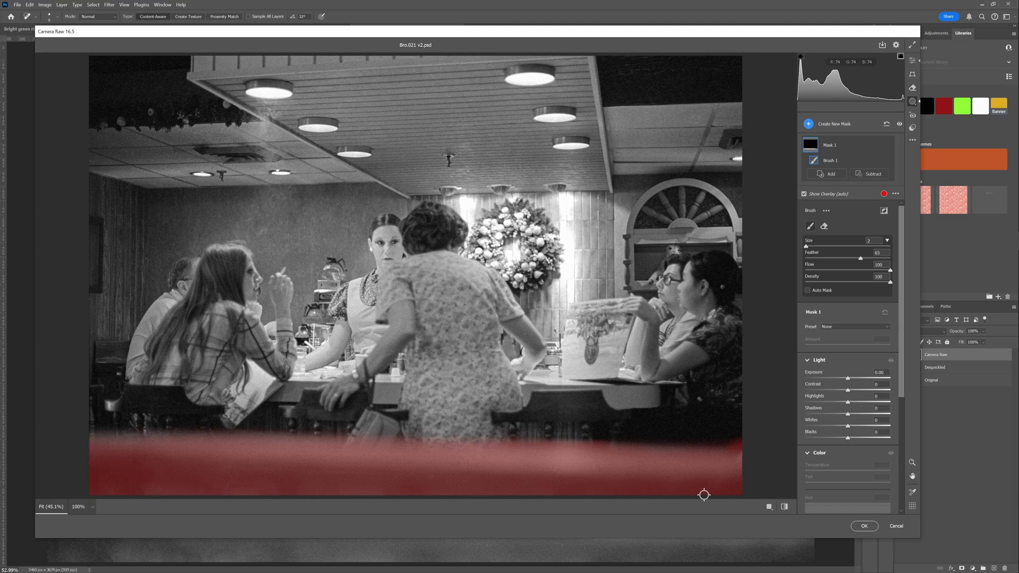
- Hide the mask overlay and lower the foreground strip's Exposure to -0.95
left_click(805, 194)
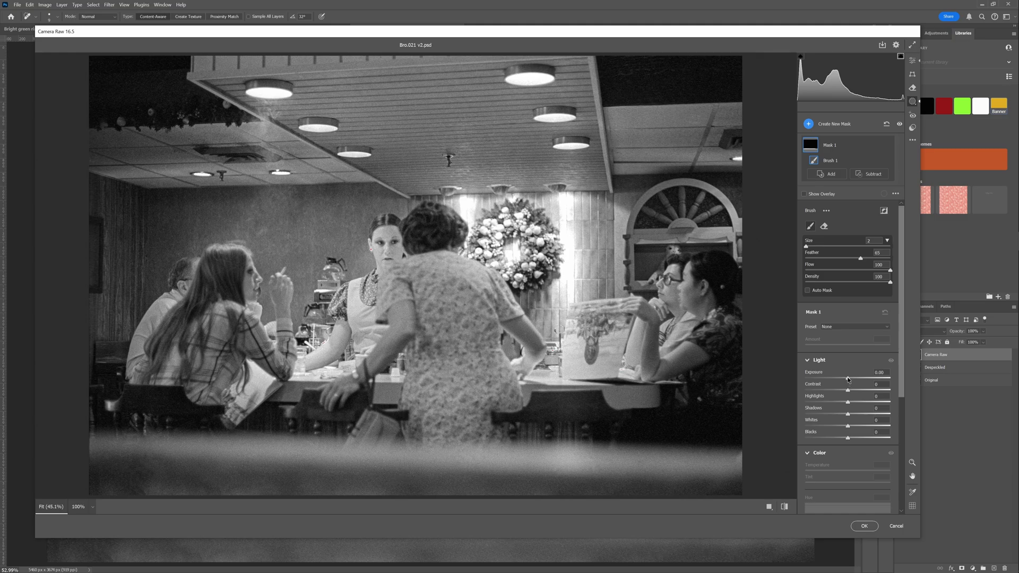
left_click_drag(849, 379, 847, 379)
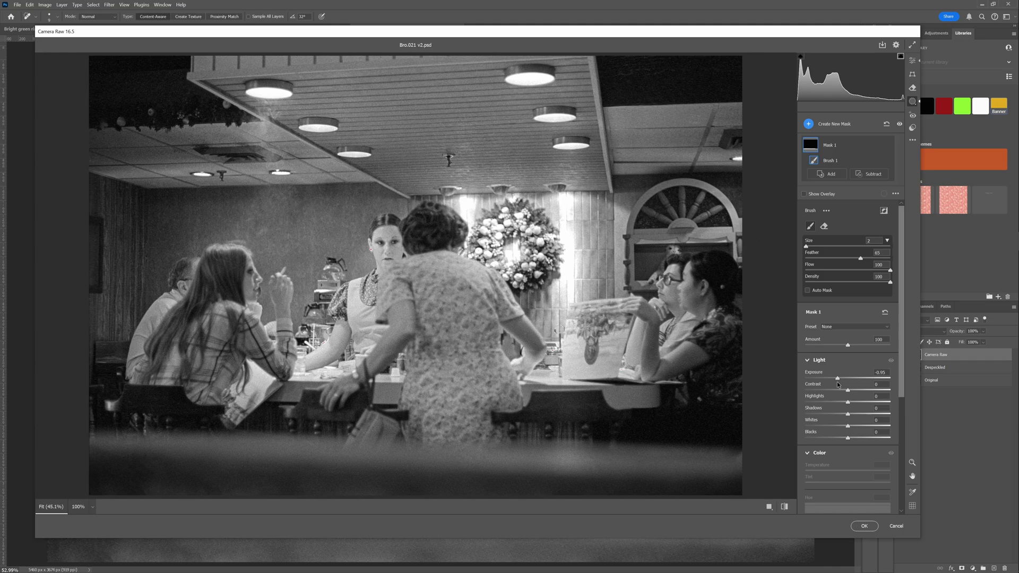
- Compare the photo repeatedly with its original state to examine the tonal edits and the darkened foreground
left_click(786, 507)
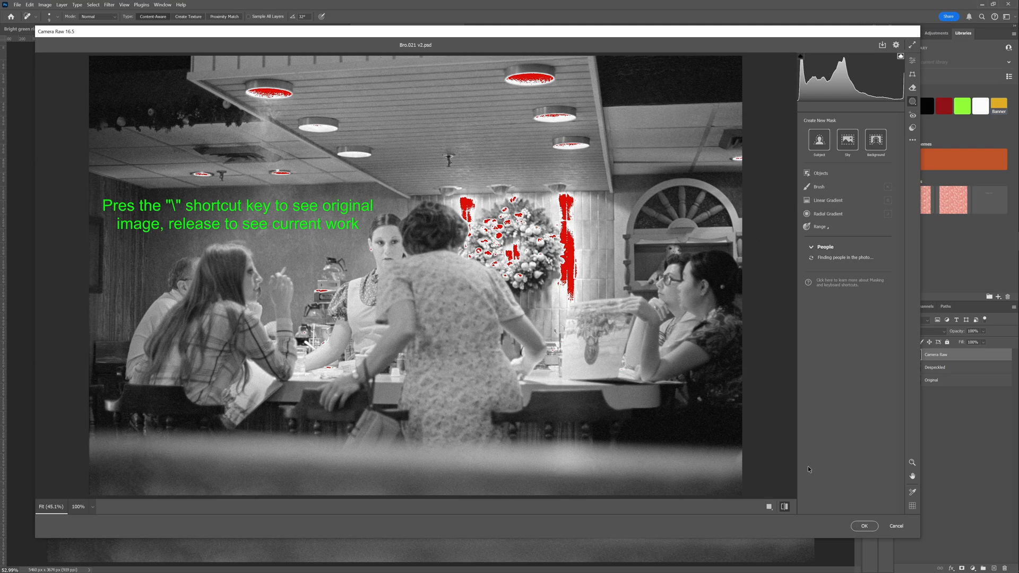
key("backslash")
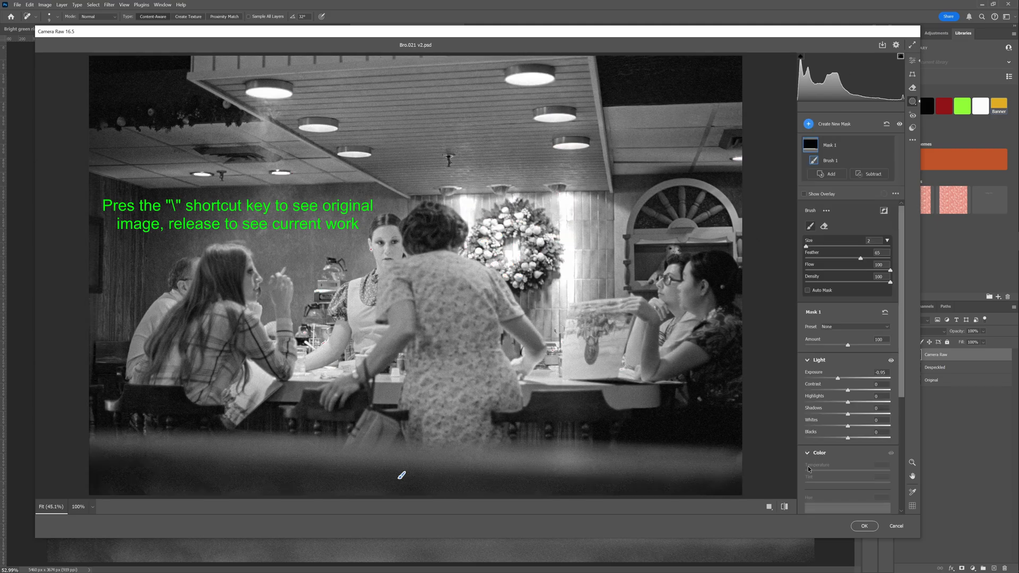
key("backslash")
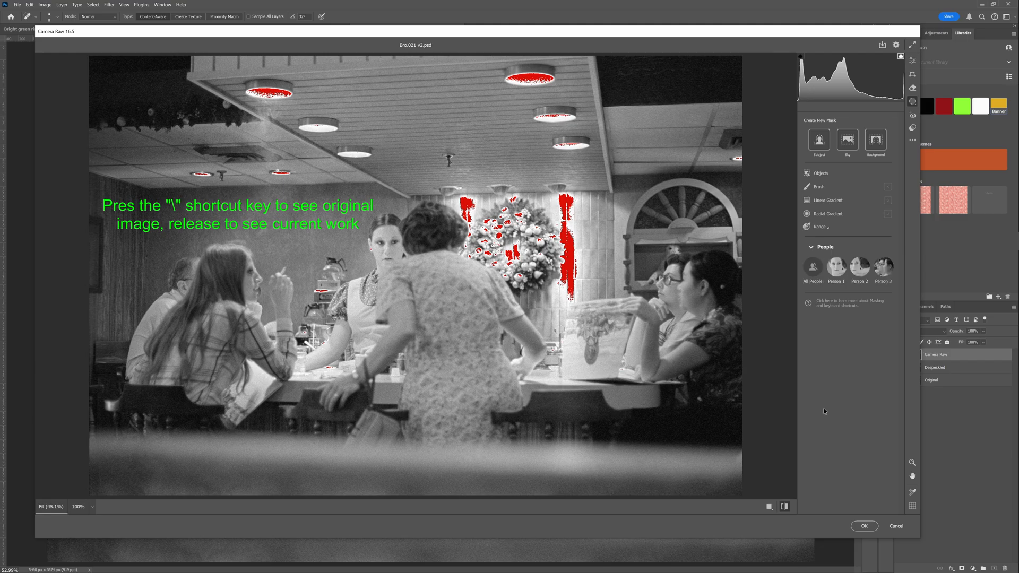
key("backslash")
key("backslash")
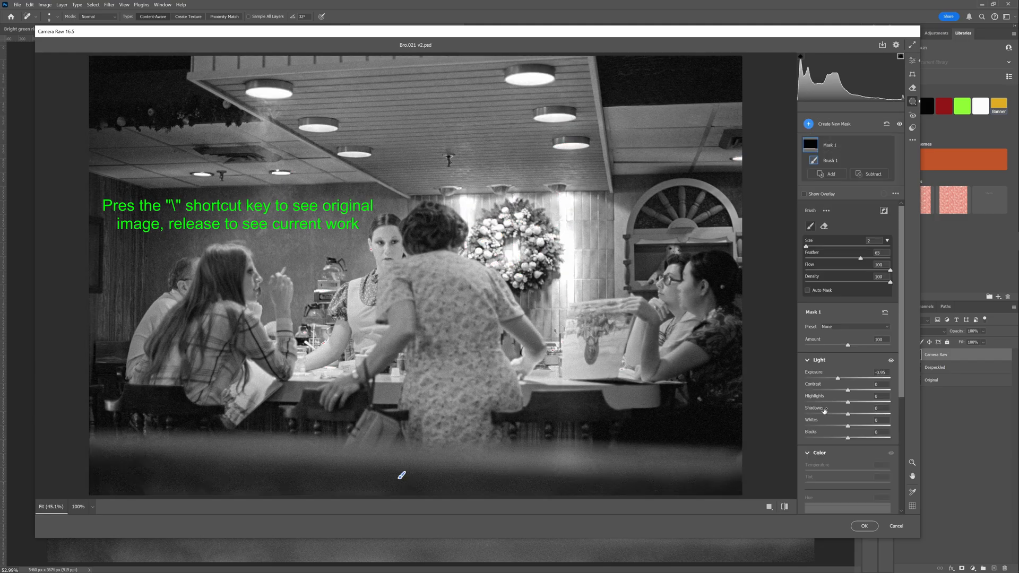
key("backslash")
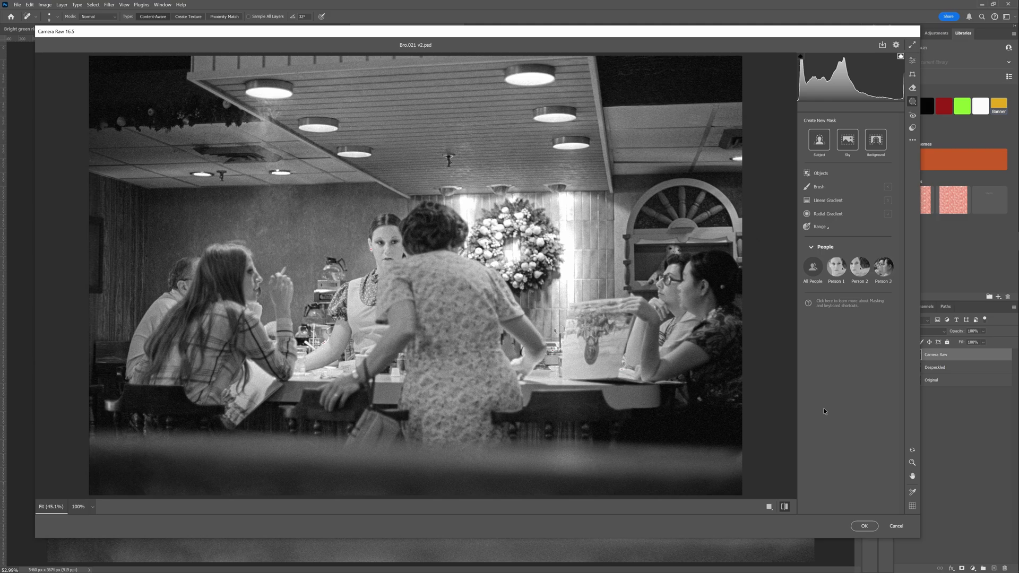
key("backslash")
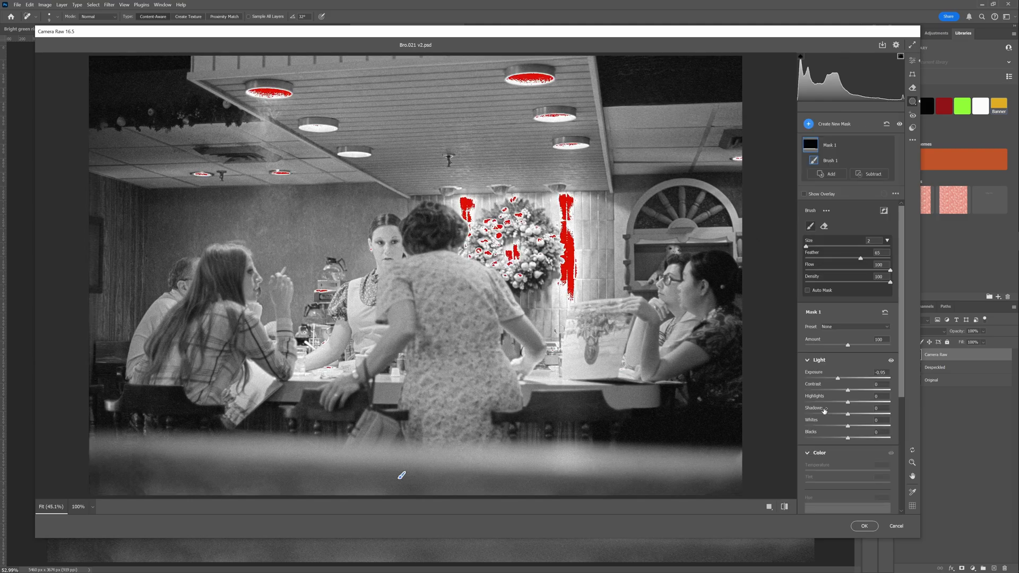
- Add a new brush mask, paint it over the open menu beside the seated women, and trim its edge with a size 1 eraser
left_click(809, 125)
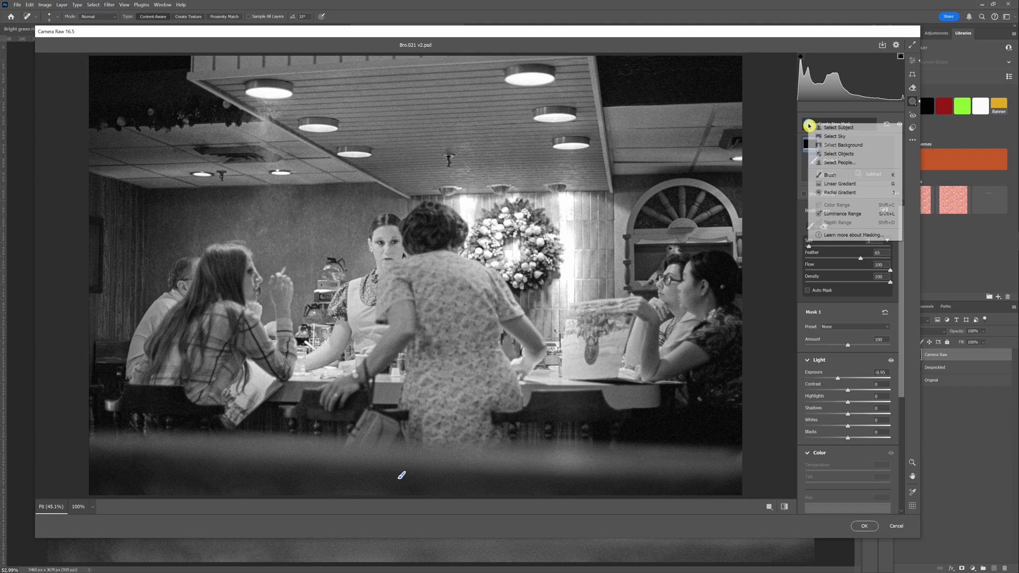
left_click(831, 175)
left_click(403, 355)
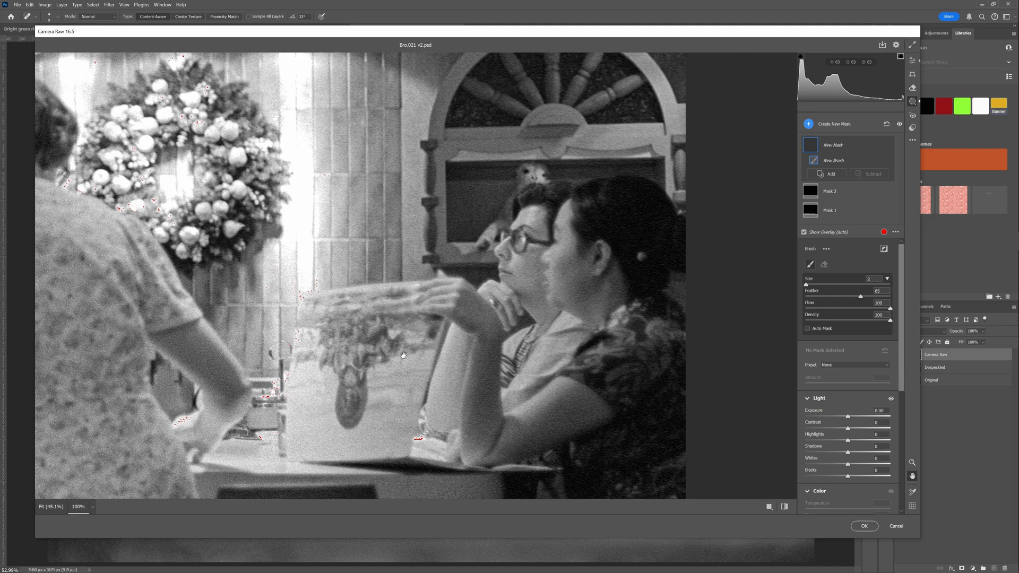
key("k")
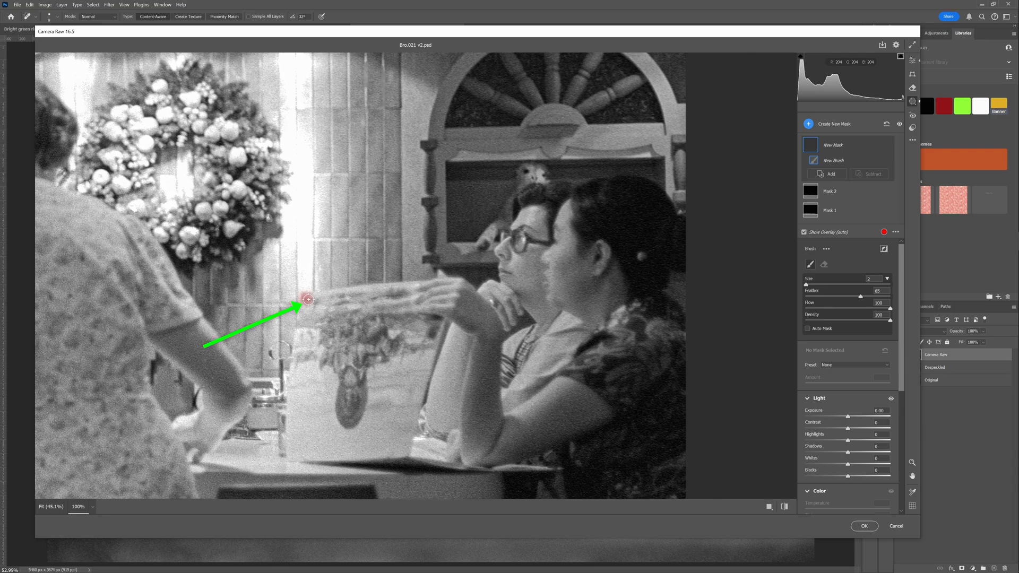
left_click_drag(308, 300, 406, 293)
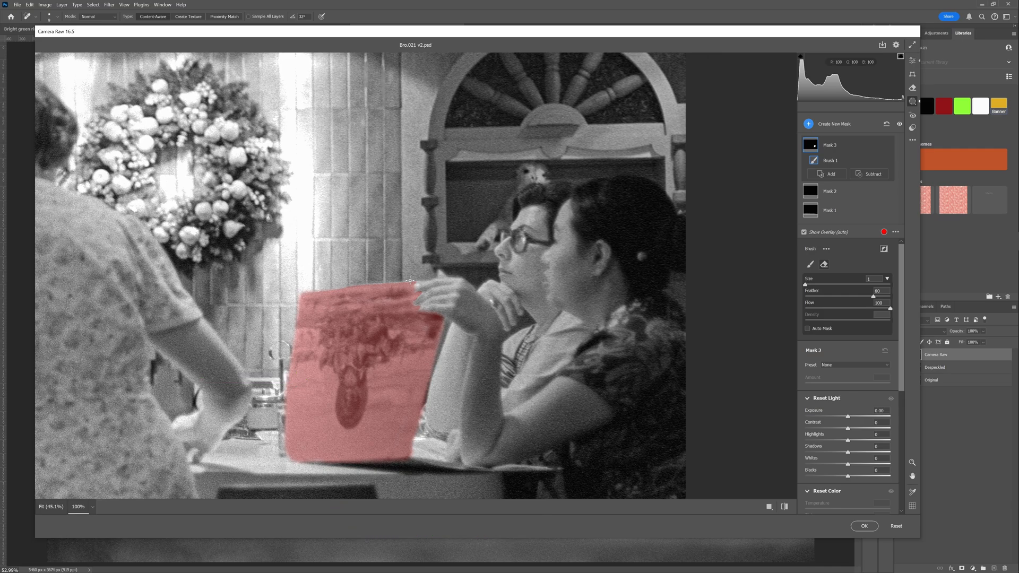
key("alt")
- Hide the overlay and tone down the menu mask with Contrast +13, Whites +1, and reduced Highlights, Shadows and Blacks
key("ctrl+0")
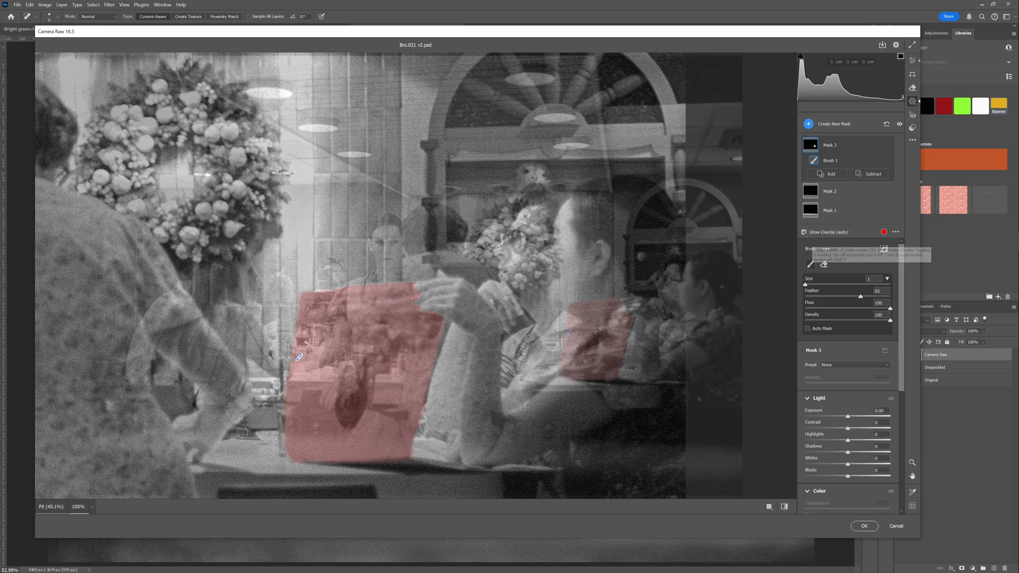
left_click(805, 233)
- Add a brush mask over the wreath with Exposure -0.45, slightly lowered Highlights and moderately raised Shadows
left_click(809, 124)
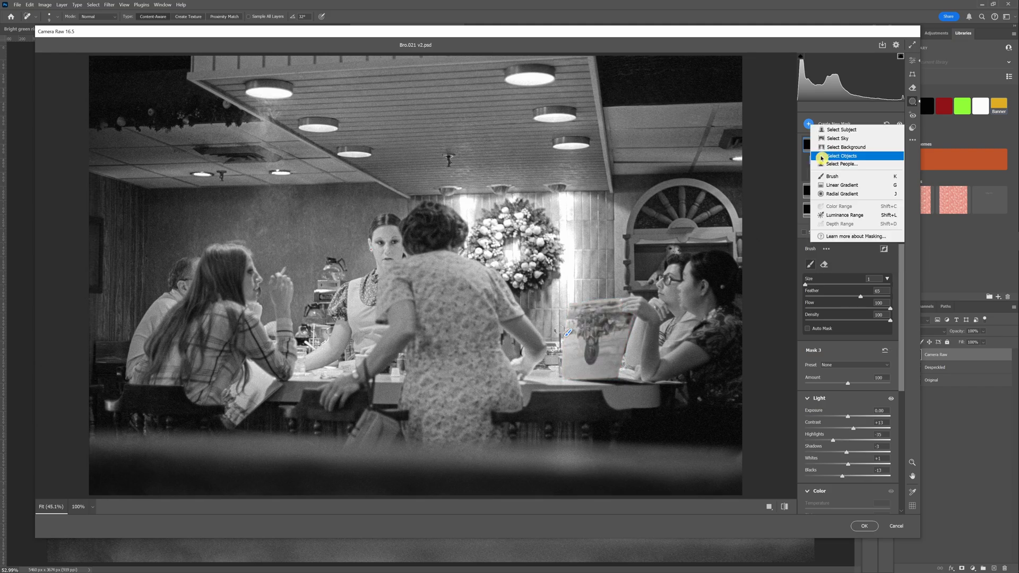
left_click(832, 176)
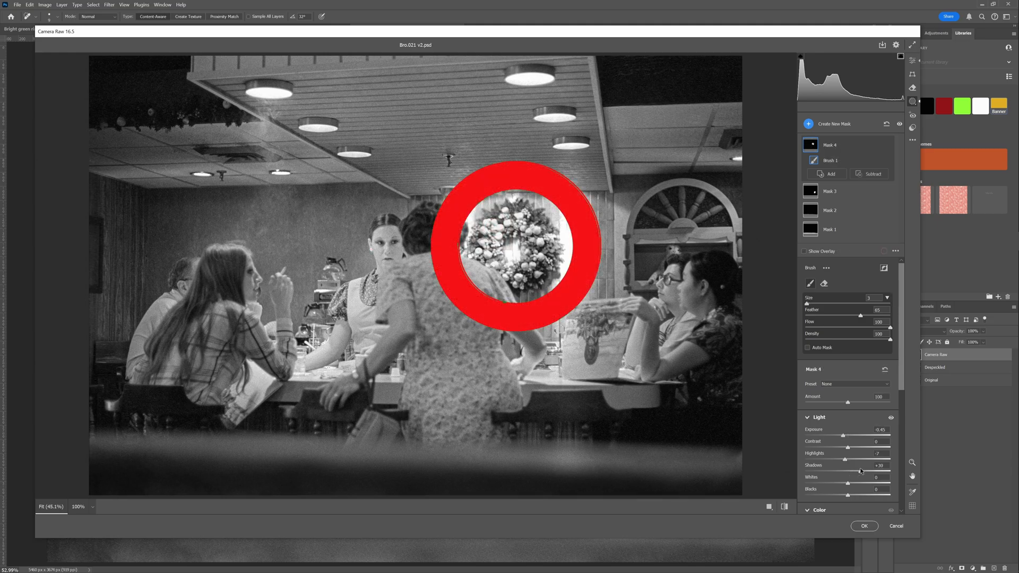
left_click_drag(861, 471, 854, 472)
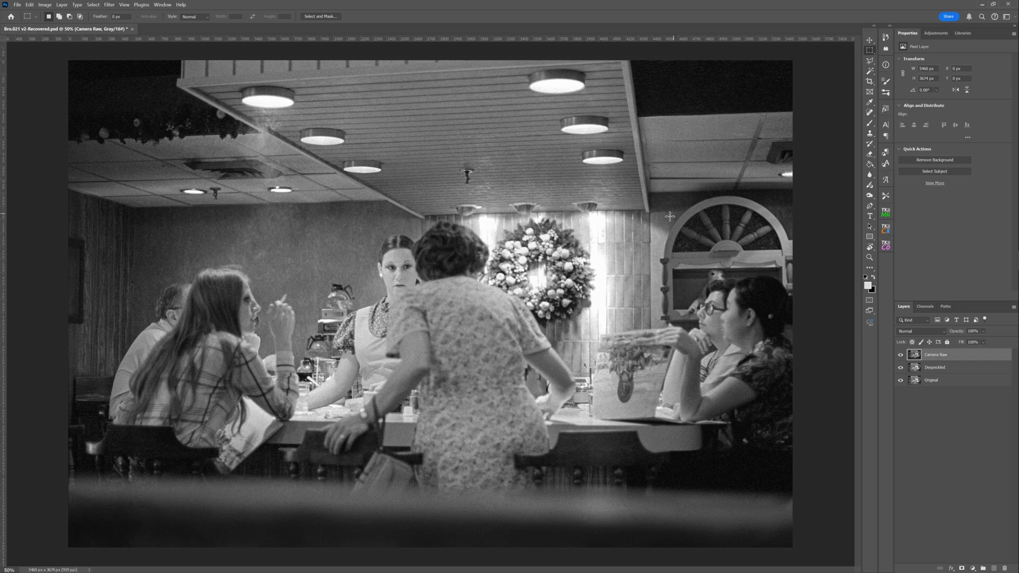
- Select a strip of tiled wall beside the wreath, about 295 by 915 px, and copy it to a new layer
key("e")
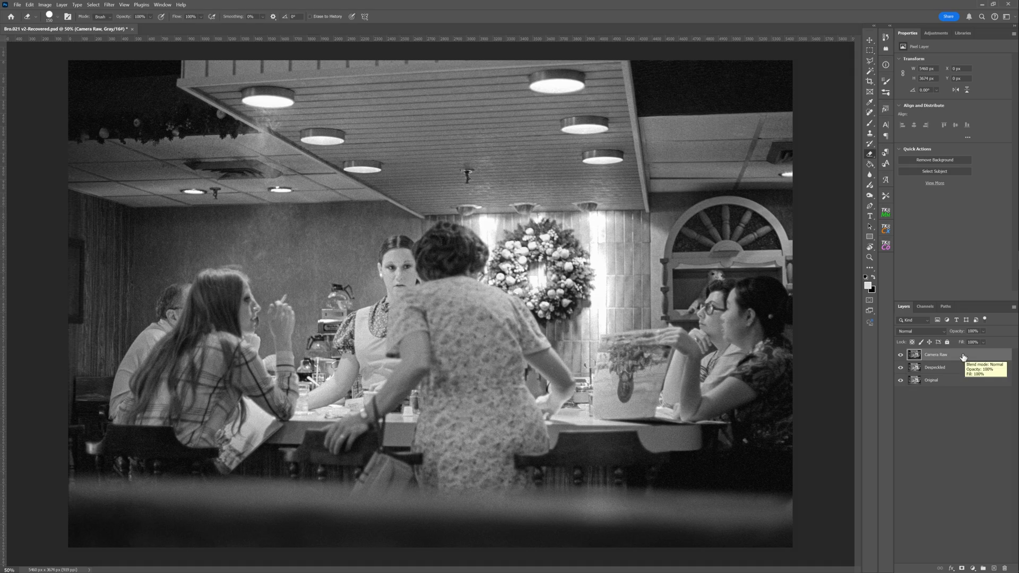
left_click(870, 50)
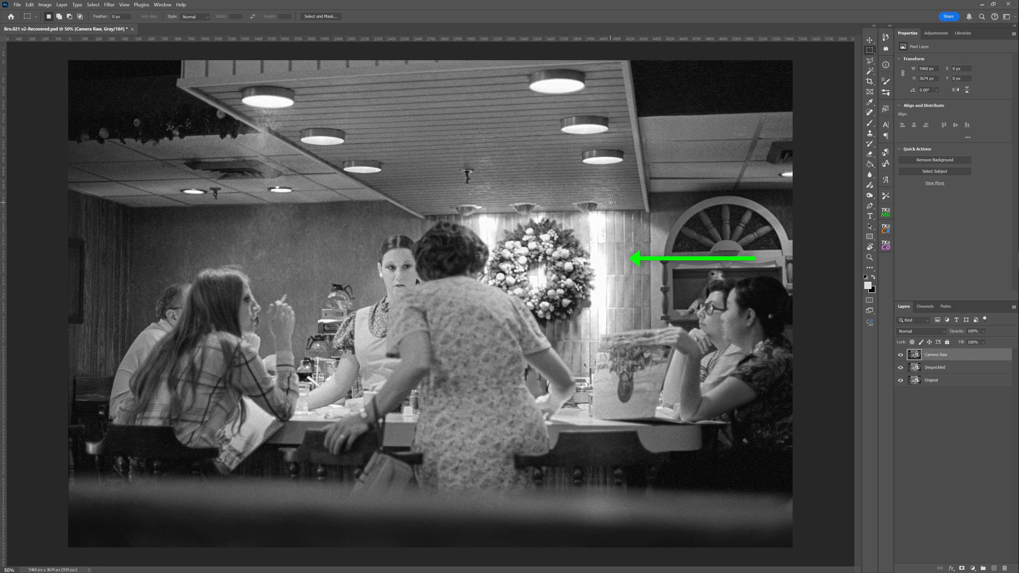
left_click_drag(611, 202, 648, 323)
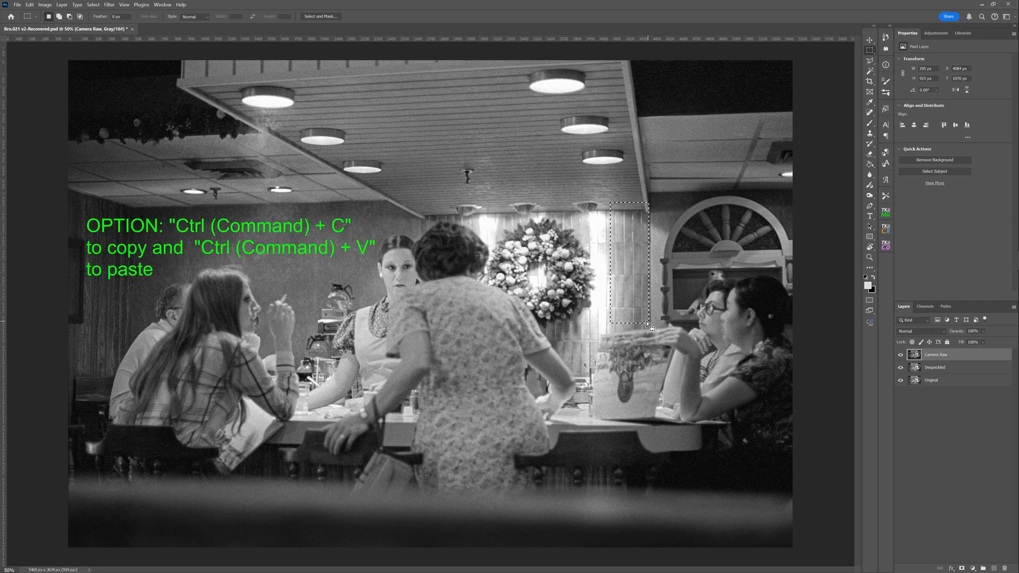
right_click(632, 284)
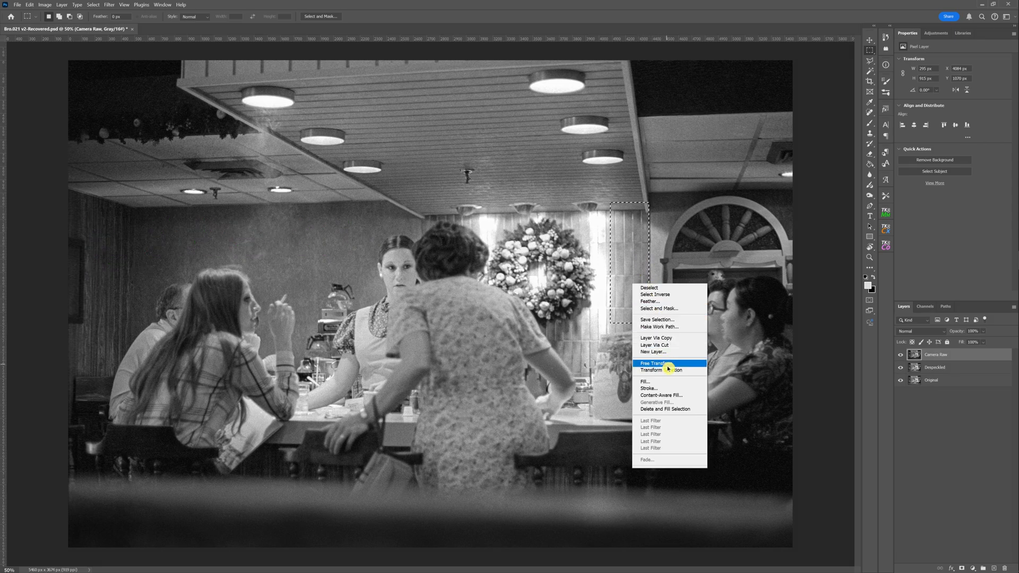
left_click(684, 340)
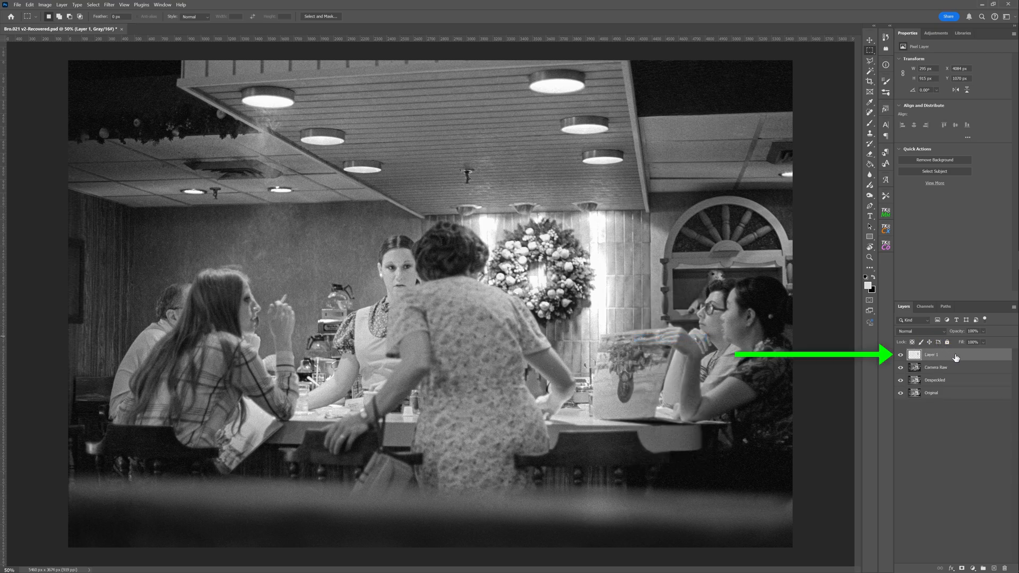
- Move the copied tile strip sideways over the overly bright wall, up against the wreath's edge
left_click(872, 42)
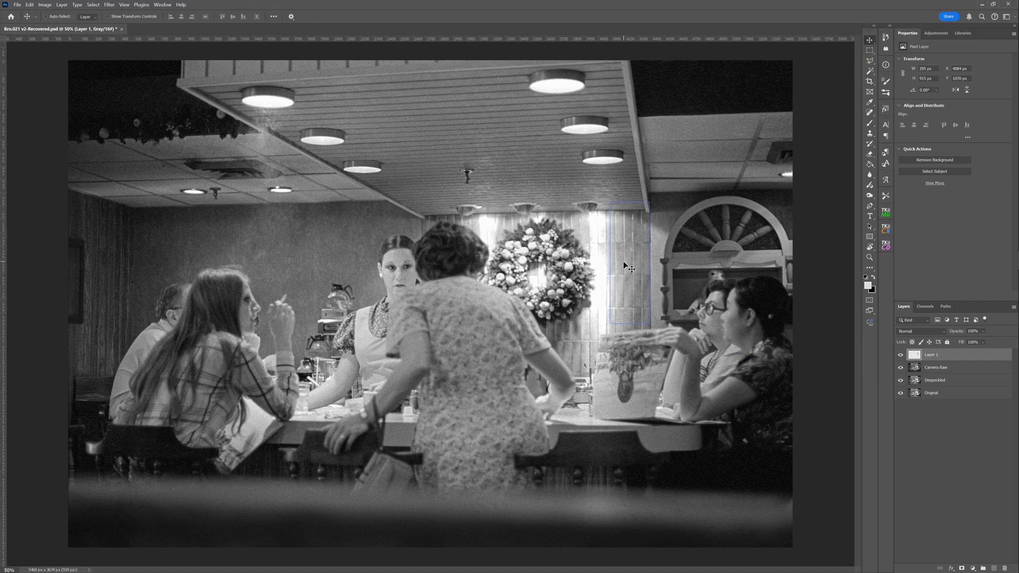
left_click_drag(624, 262, 605, 264)
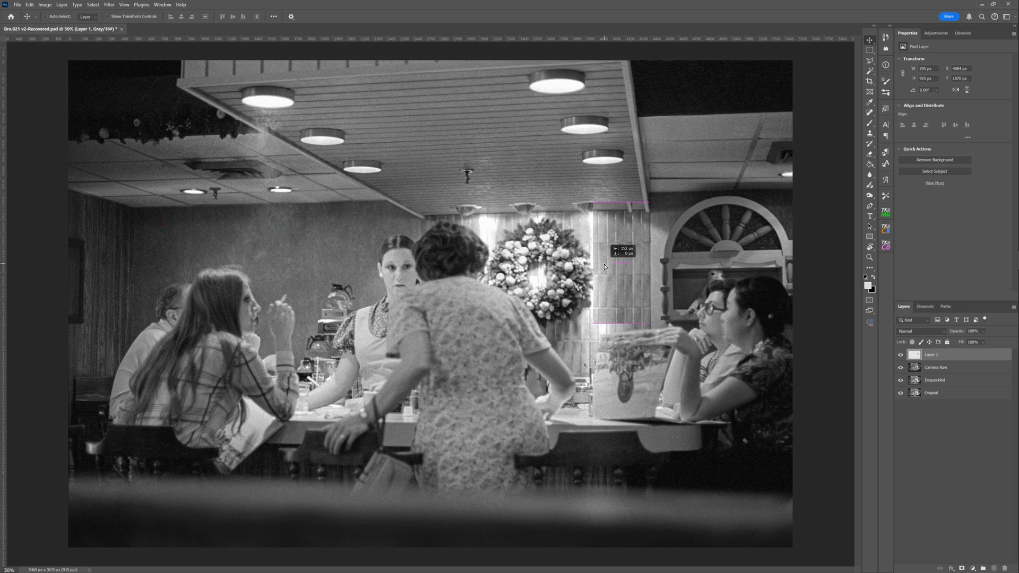
left_click_drag(604, 266, 598, 267)
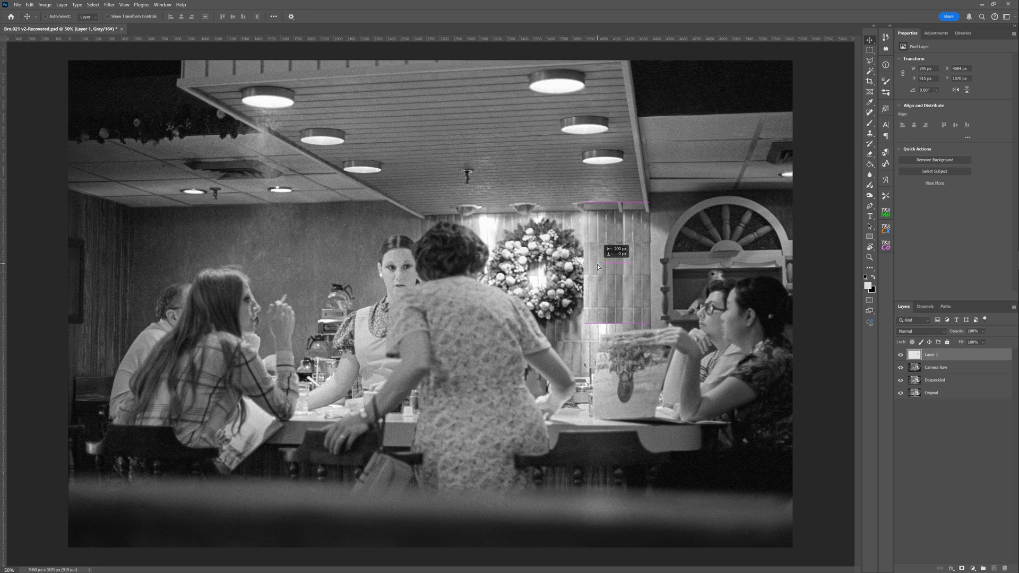
left_click_drag(598, 267, 594, 266)
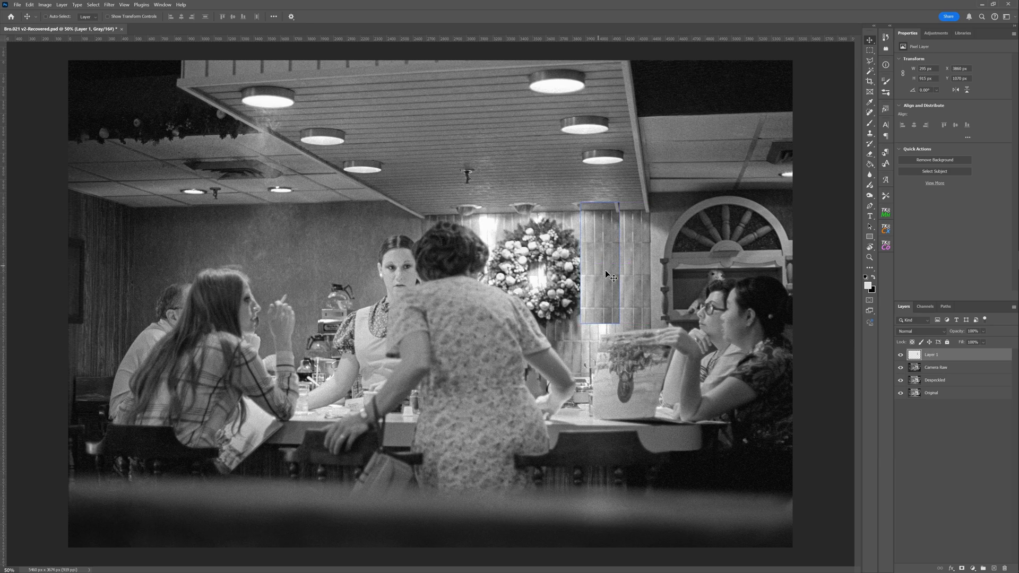
- Nudge the tile strip about 24 px right and 4 px down to align it, and lower its layer opacity to 55%
key("Right")
key("Right")
key("Right")
key("Right")
key("Right")
key("Right")
key("Right")
key("Right")
key("Right")
key("Right")
key("Right")
key("Right")
key("Right")
key("Right")
key("Right")
key("Right")
key("Right")
key("Right")
key("Right")
key("Right")
key("Right")
key("Right")
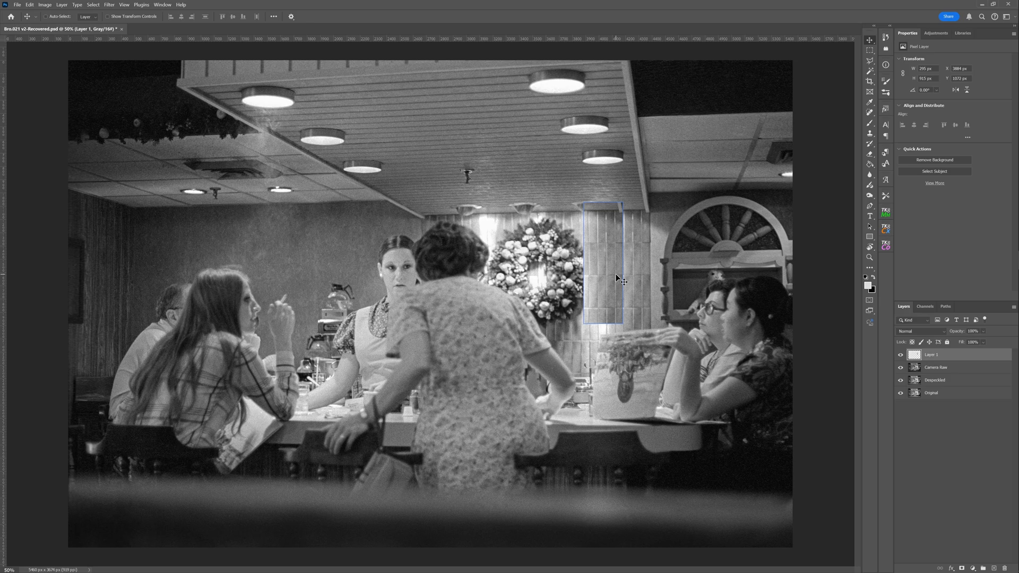
key("Down")
key("Down")
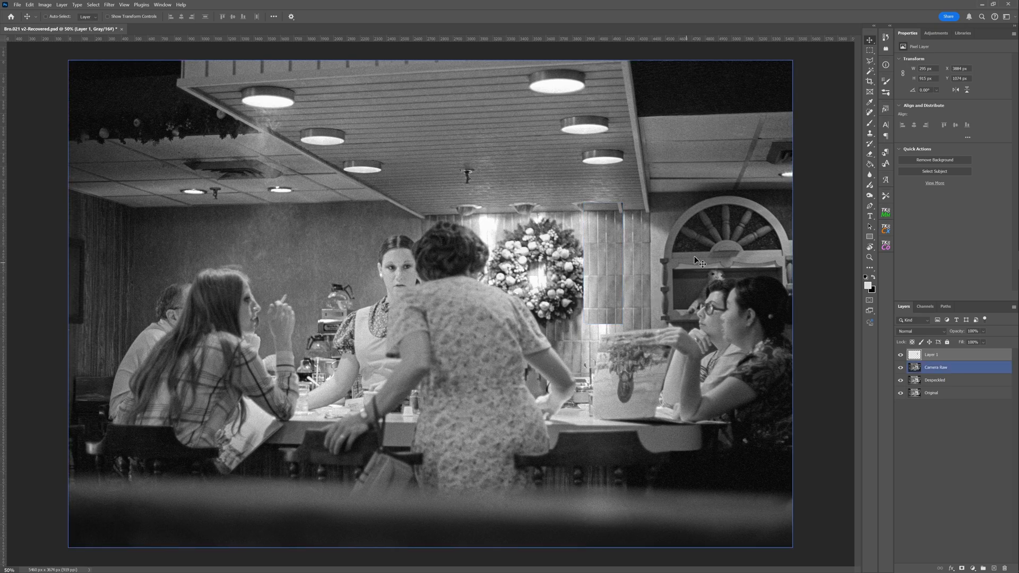
mouse_move(985, 332)
left_mouse_down()
mouse_move(998, 342)
mouse_move(982, 346)
left_mouse_up()
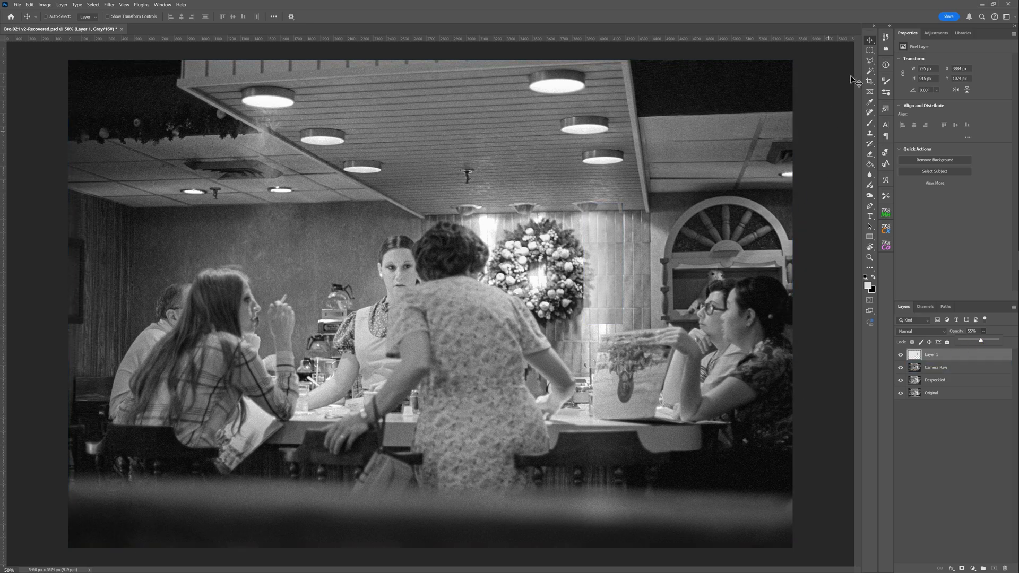
- Erase the strip's excess along its lower edge, outer side and the ceiling line with a 150 px hard round eraser
left_click(870, 155)
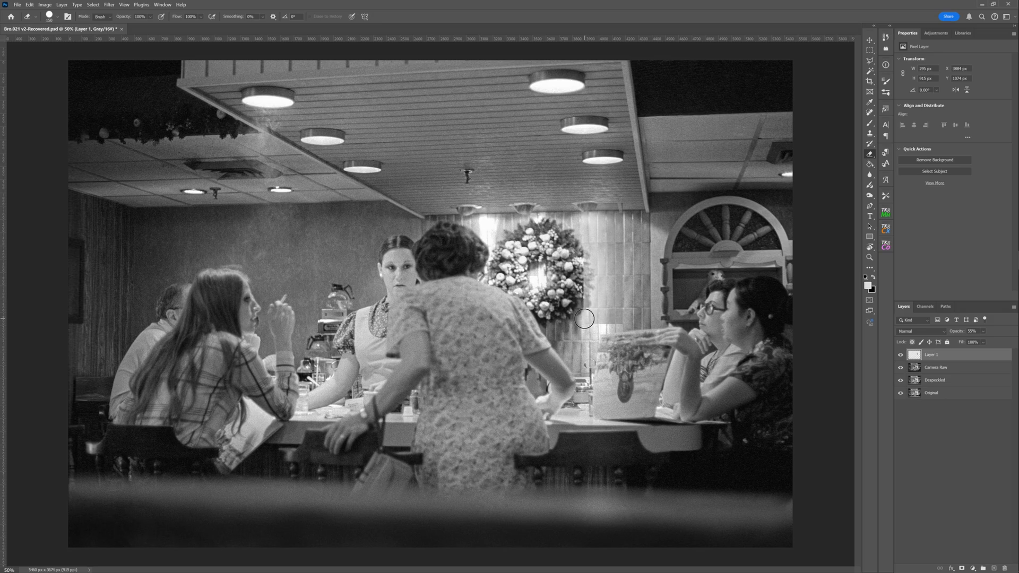
left_click(585, 318)
left_click_drag(584, 318, 623, 319)
left_click_drag(622, 318, 623, 320)
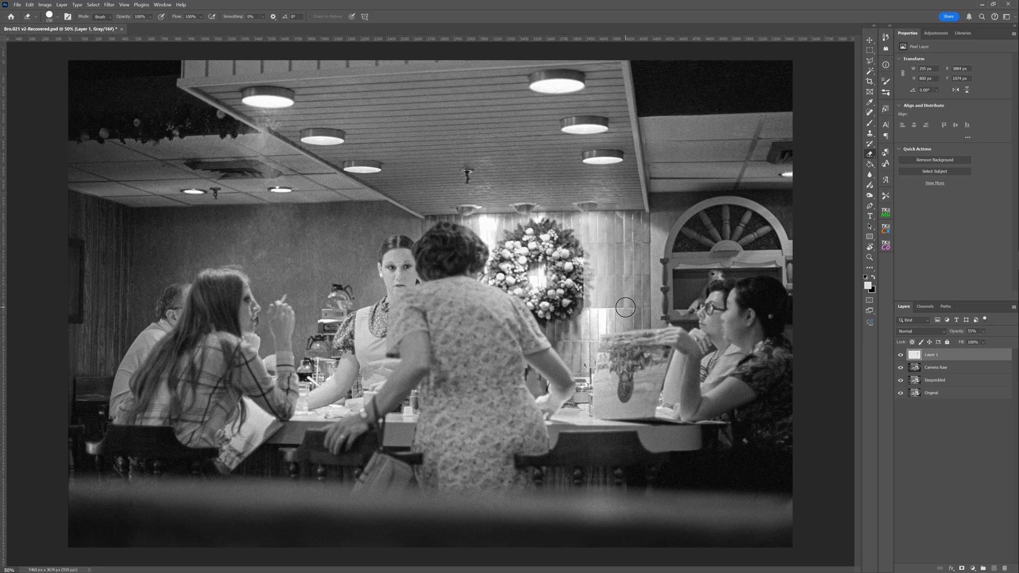
left_click(625, 306, "shift")
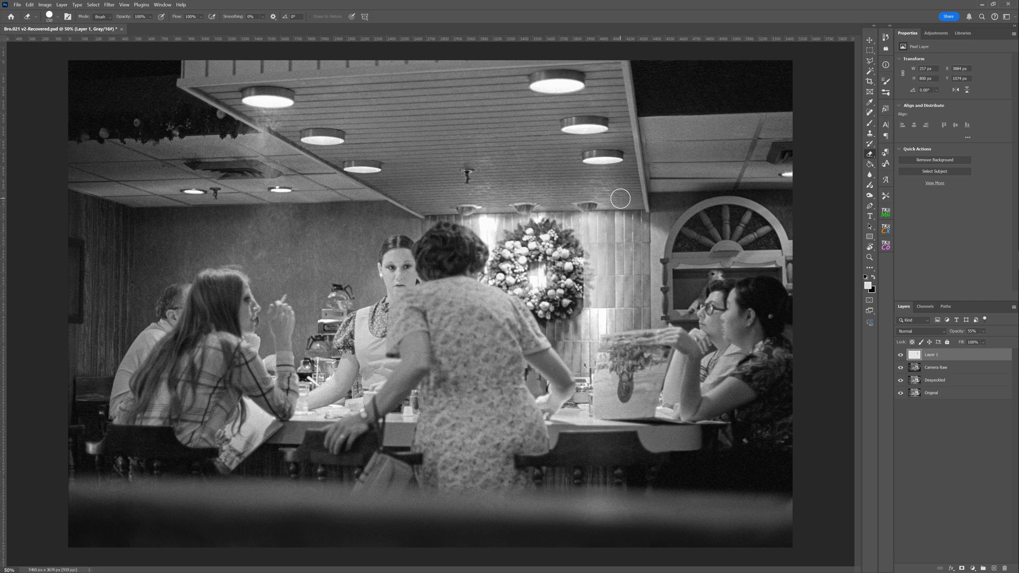
left_click_drag(612, 198, 532, 218)
- Shrink the eraser, reduce its opacity to 26%, and soften the patch where it meets the wreath
left_click(55, 16)
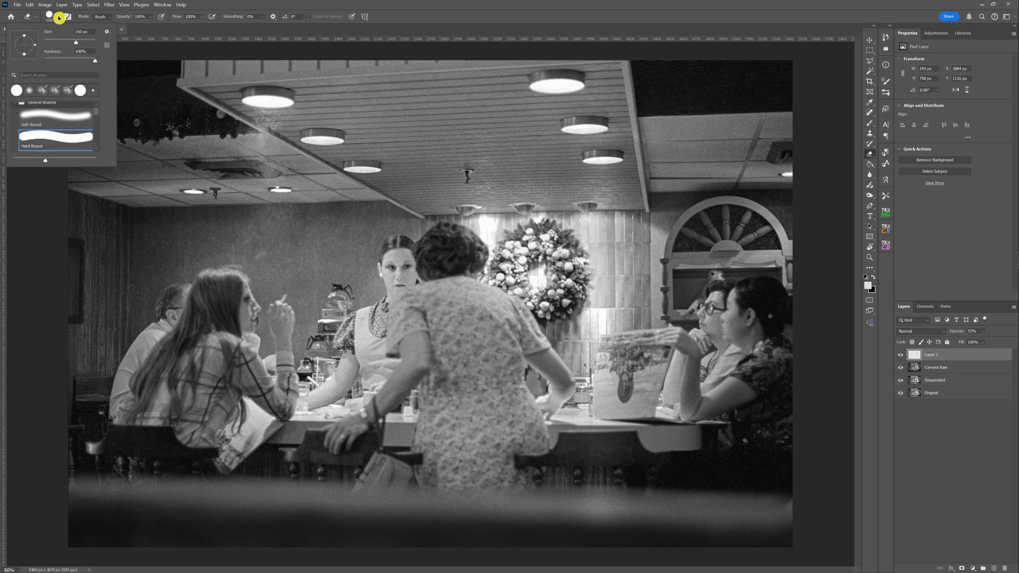
left_click_drag(77, 42, 55, 45)
key("Return")
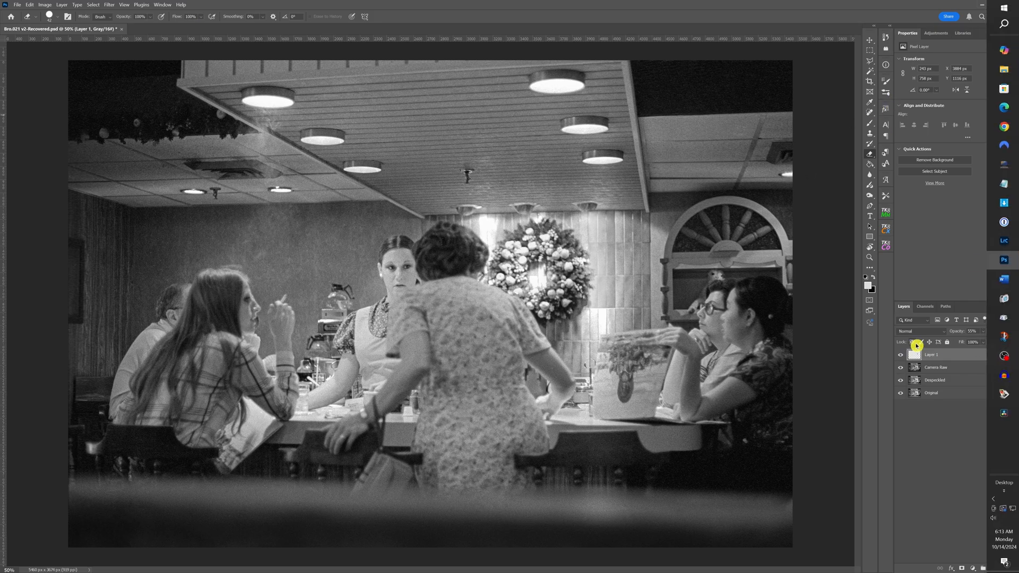
left_click(150, 17)
left_click_drag(162, 29, 138, 29)
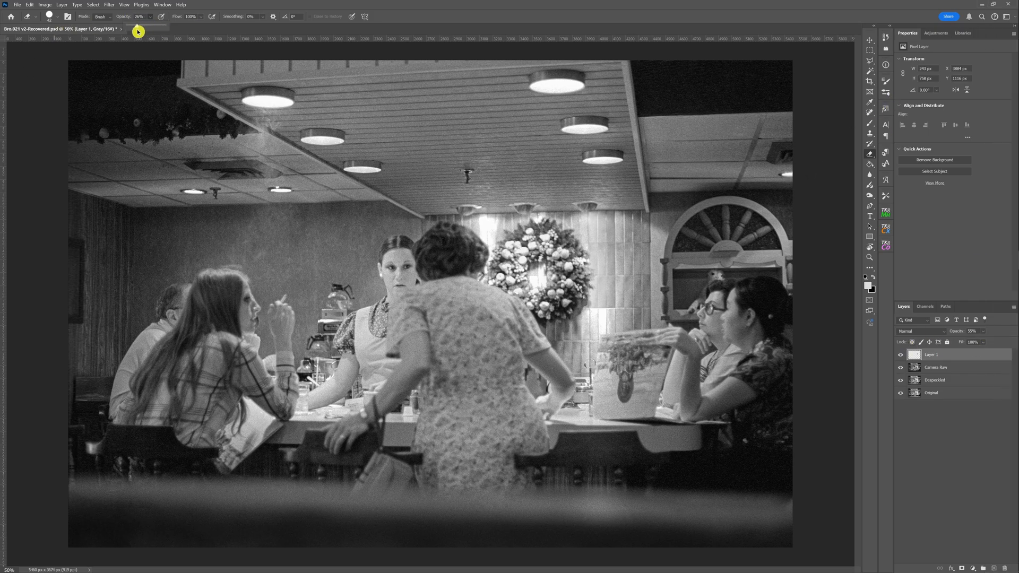
left_click(580, 308)
- Duplicate the tile patch layer and move the copy down over the bright wall beneath the first patch
left_click_drag(980, 356, 995, 570)
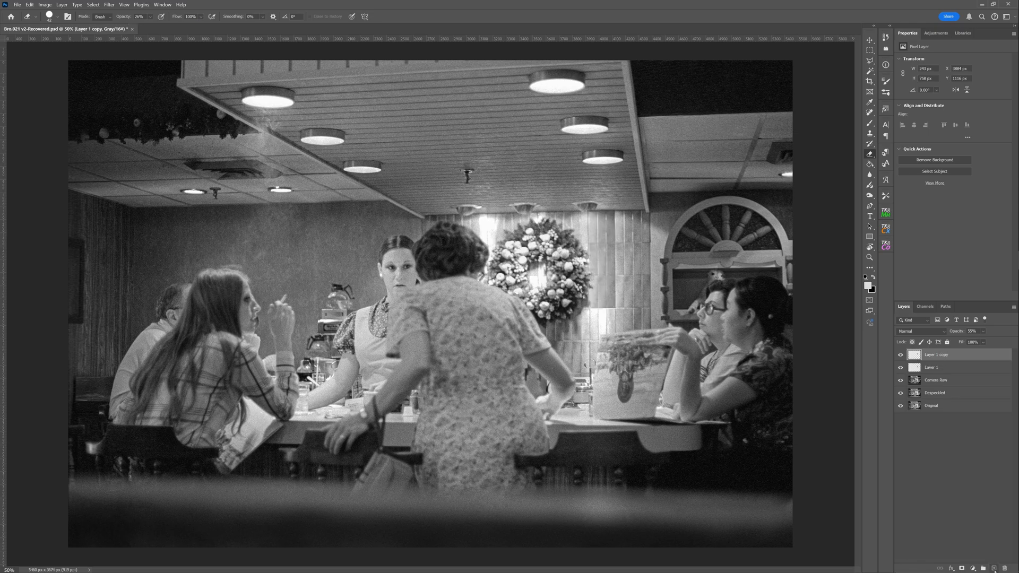
left_click(869, 41)
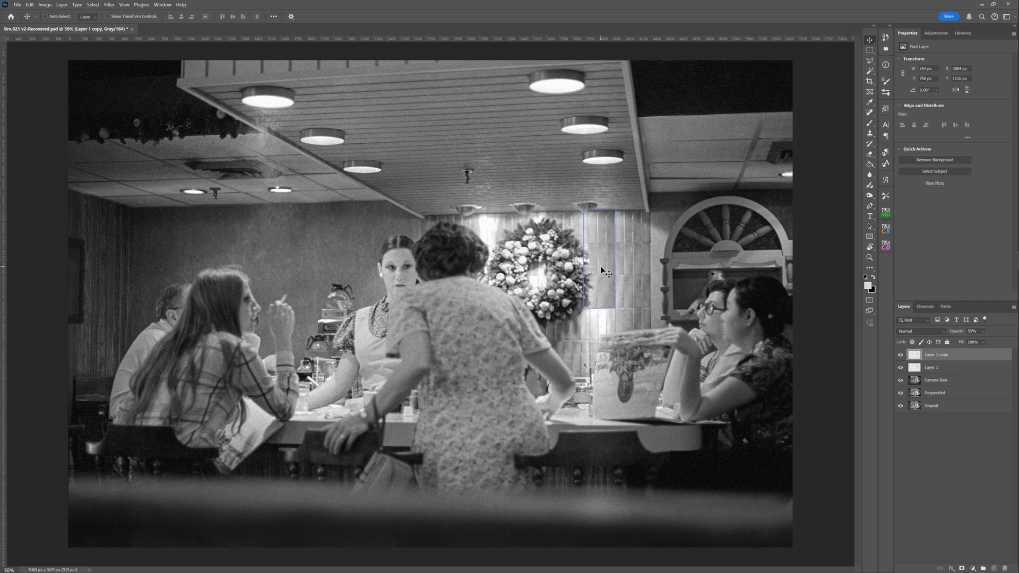
left_click_drag(600, 267, 603, 303)
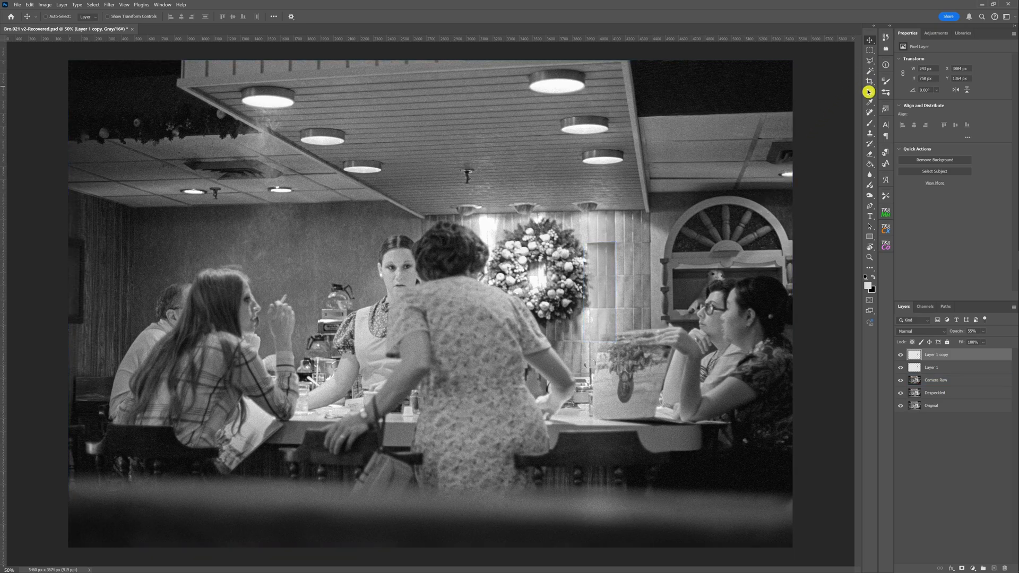
left_click(871, 155)
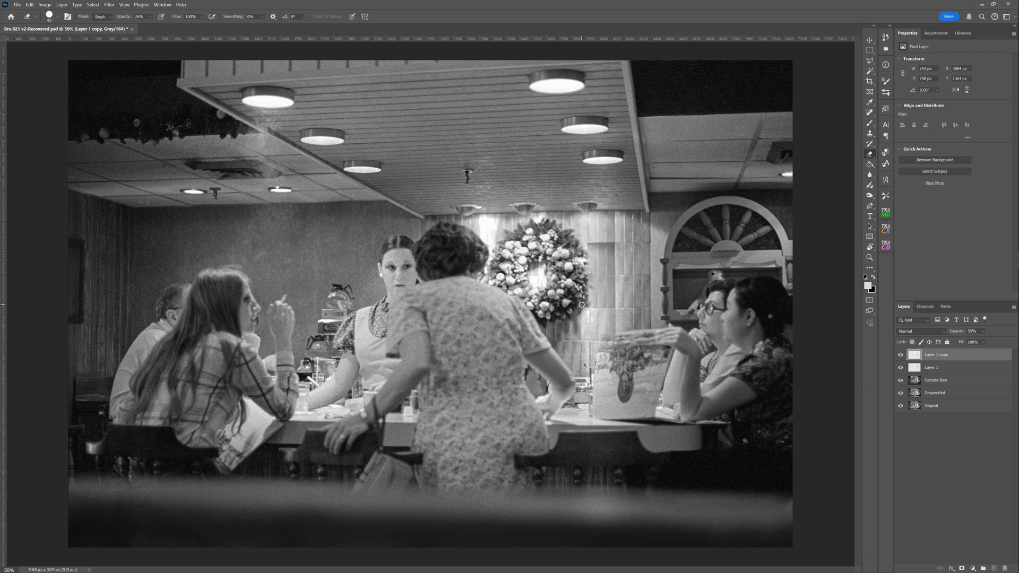
key("v")
left_click_drag(584, 297, 607, 336)
- Erase the copied patch's unwanted edges beside the wreath and above the counter, blending with a lower-opacity eraser
left_click(871, 154)
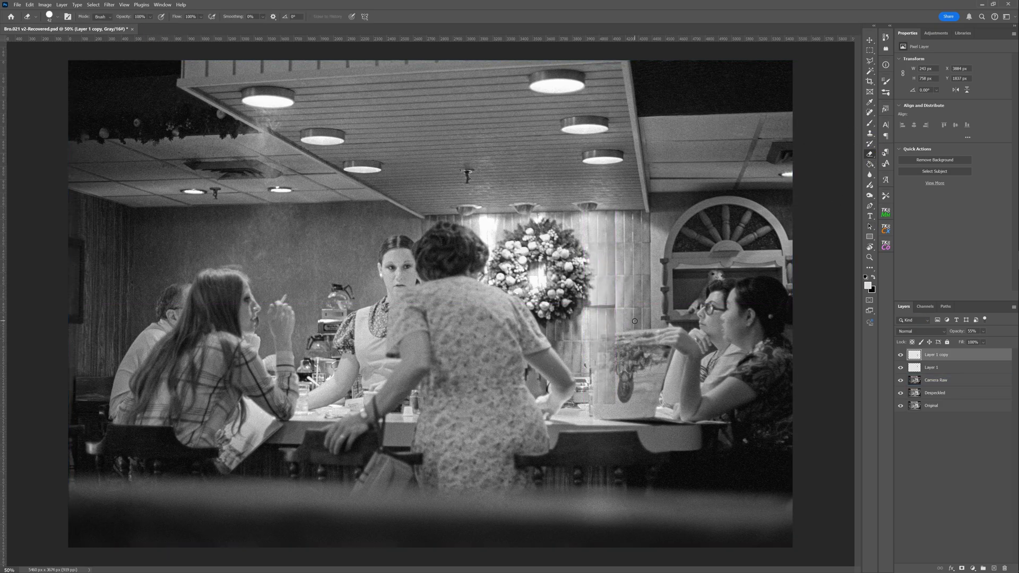
left_click_drag(589, 306, 620, 305)
left_click_drag(581, 344, 618, 343)
left_click(150, 17)
left_click_drag(171, 25, 134, 26)
left_click(586, 305)
- Erase the copied patch where it covers the menu using 100% eraser opacity, adjusting the eraser size as needed
mouse_move(150, 17)
left_mouse_down()
mouse_move(600, 380)
mouse_move(641, 364)
mouse_move(628, 307)
mouse_move(611, 358)
mouse_move(606, 349)
mouse_move(668, 360)
mouse_move(632, 371)
mouse_move(654, 365)
left_mouse_up()
key("bracketright")
key("bracketright")
key("bracketright")
key("bracketright")
key("bracketright")
key("bracketright")
key("bracketright")
key("bracketright")
key("bracketright")
key("bracketright")
key("bracketright")
key("bracketleft")
key("bracketleft")
key("bracketleft")
key("bracketleft")
key("bracketleft")
key("bracketleft")
key("bracketleft")
key("bracketleft")
key("bracketleft")
key("bracketleft")
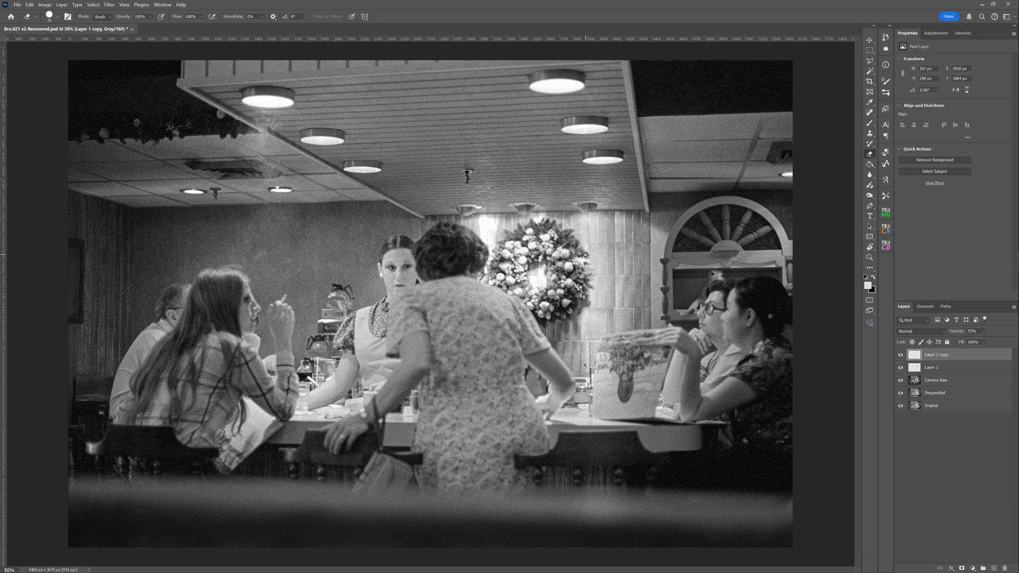
- Blend the upper edge of the original patch, Layer 1, under the ceiling lights with the eraser at 19% opacity
key("alt+bracketleft")
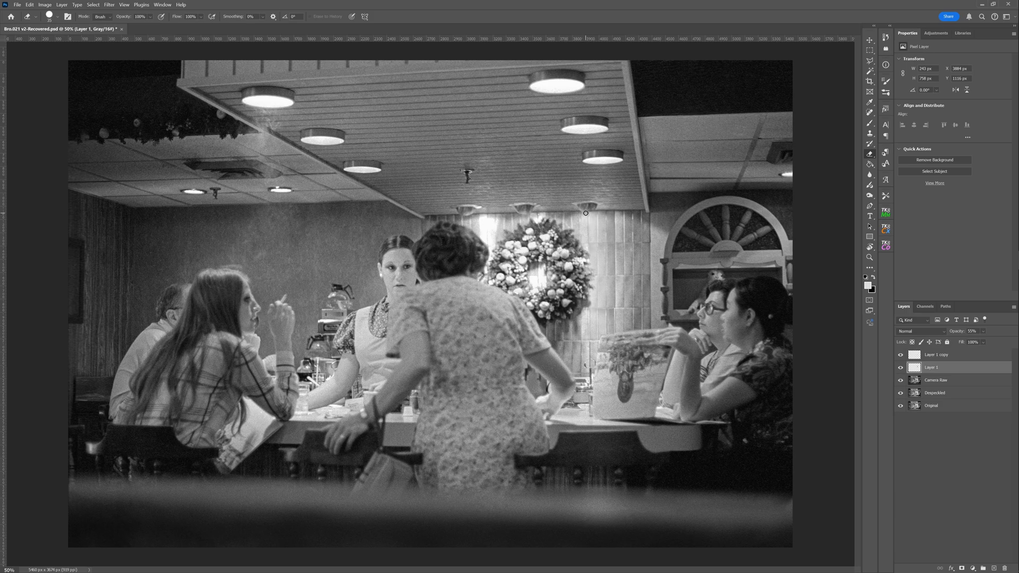
left_click_drag(150, 16, 136, 26)
left_click_drag(612, 228, 614, 208)
- Merge Layer 1 and Layer 1 copy into a single tile patch layer
left_click(957, 358, "shift")
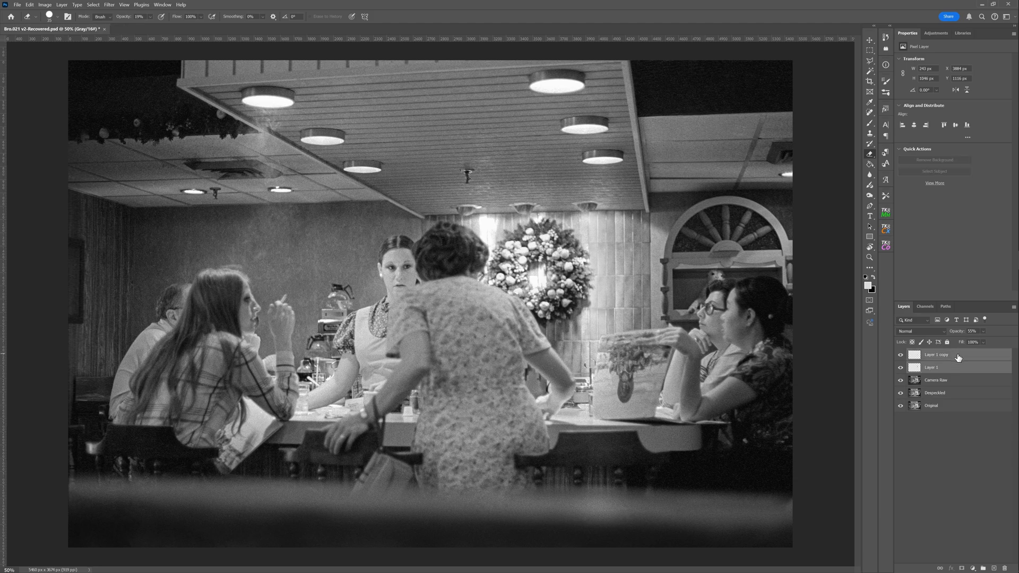
right_click(958, 360)
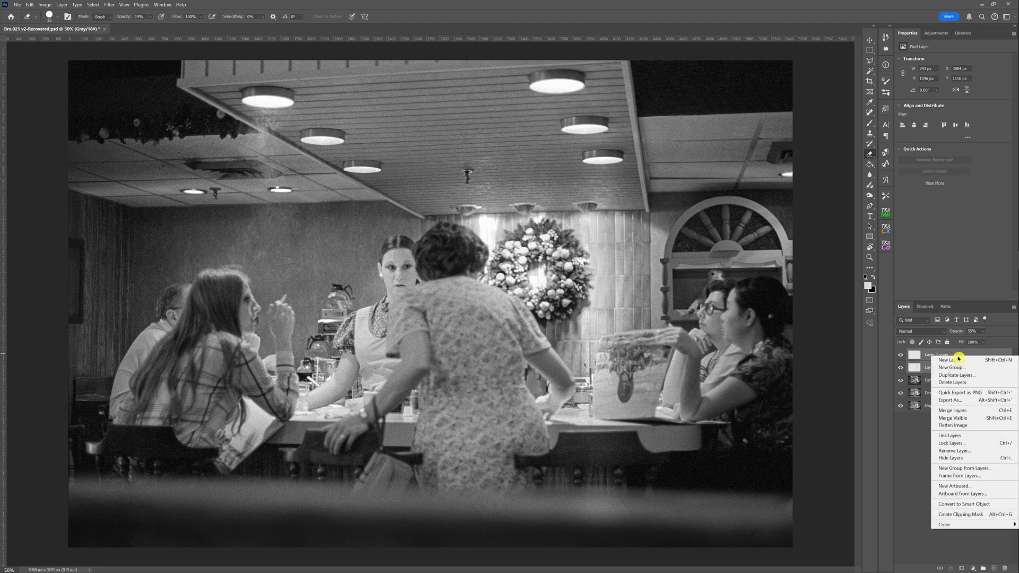
left_click(973, 412)
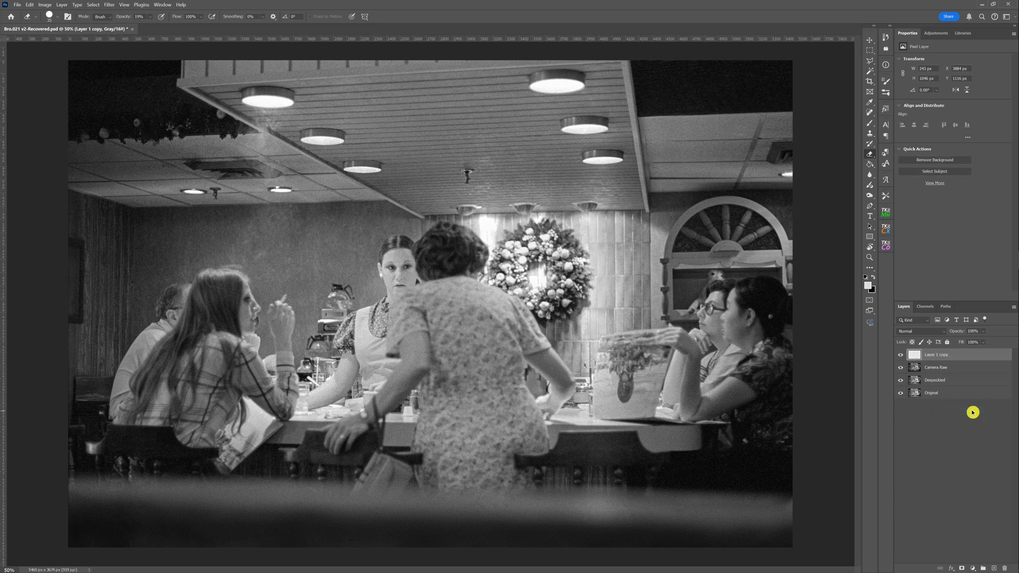
- Add a Curves adjustment layer and clip it to the merged tile patch
left_click(939, 38)
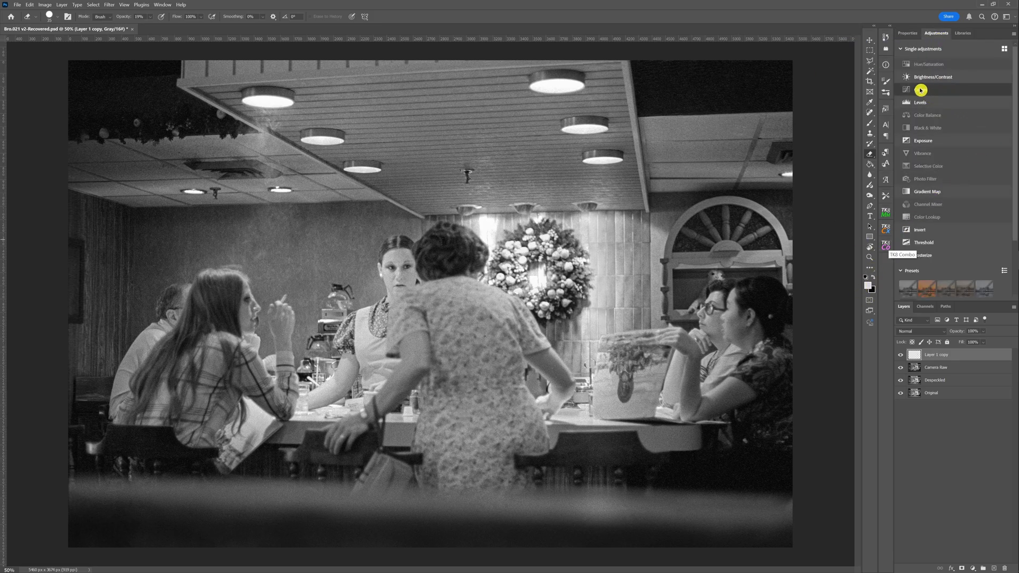
left_click(921, 90)
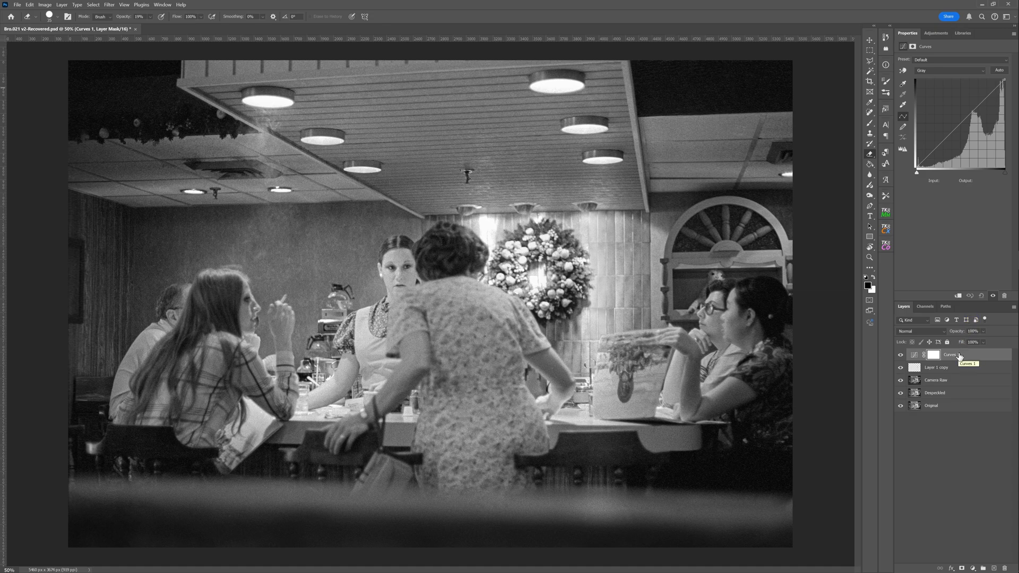
left_click_drag(960, 357, 963, 359)
left_click(962, 359, "alt")
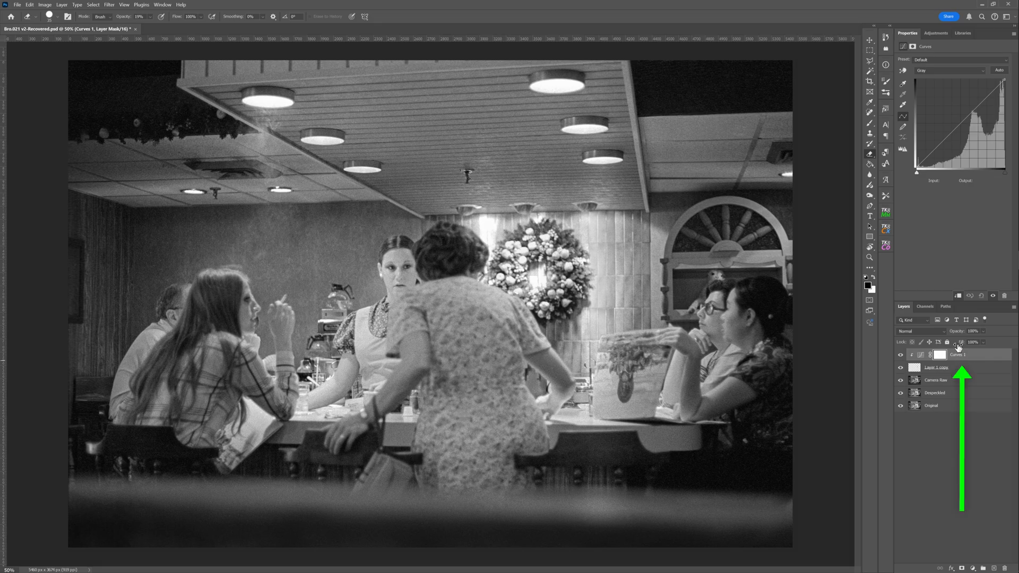
- Darken the patch with a curve point at Input 35, Output 17, and add an anchor point in the highlights
left_click(946, 138)
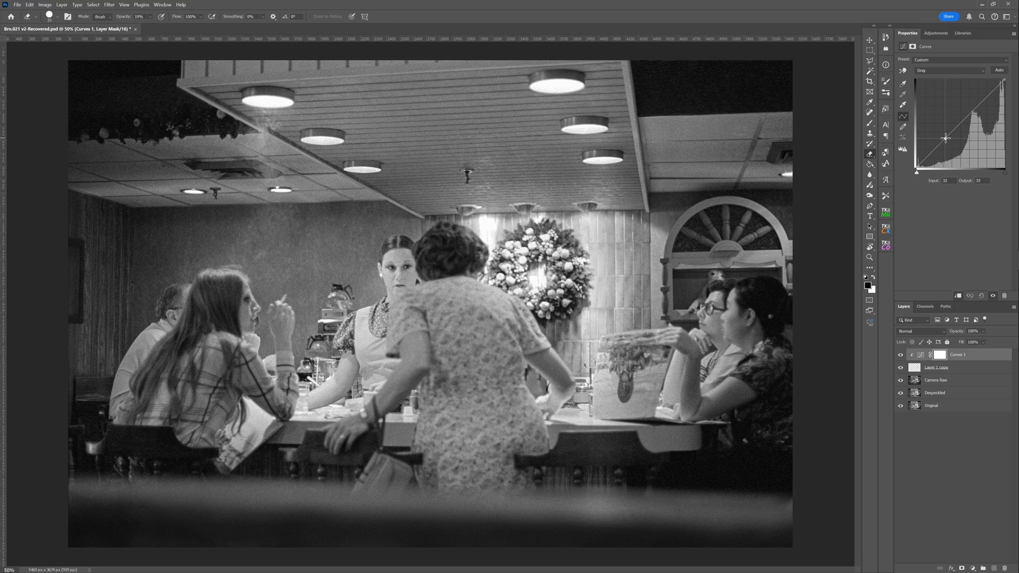
left_click_drag(946, 139, 948, 152)
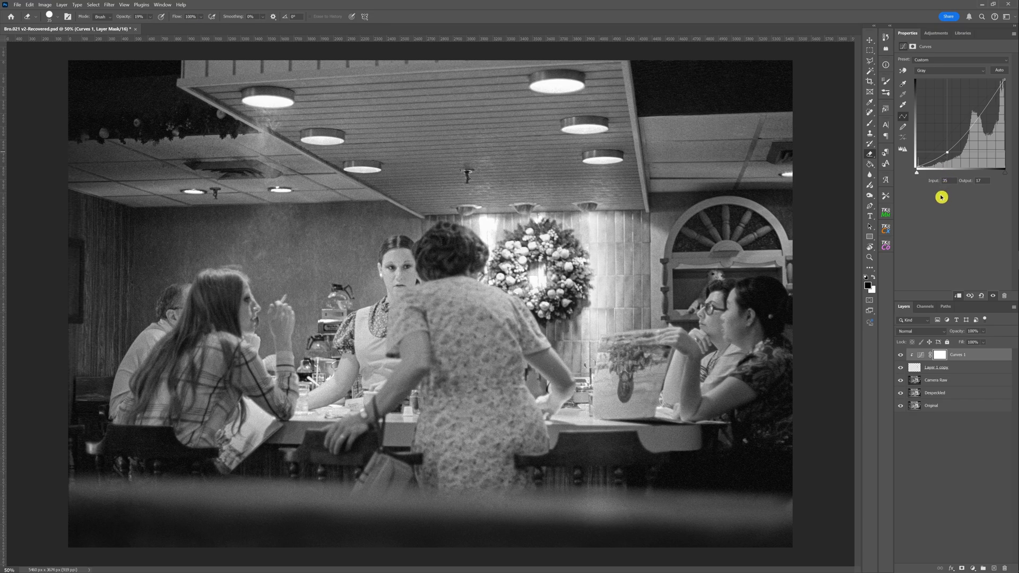
left_click(993, 96)
left_click_drag(993, 96, 992, 95)
- Duplicate the tile patch together with its clipped Curves layer, and hide the two original layers
left_click(964, 367)
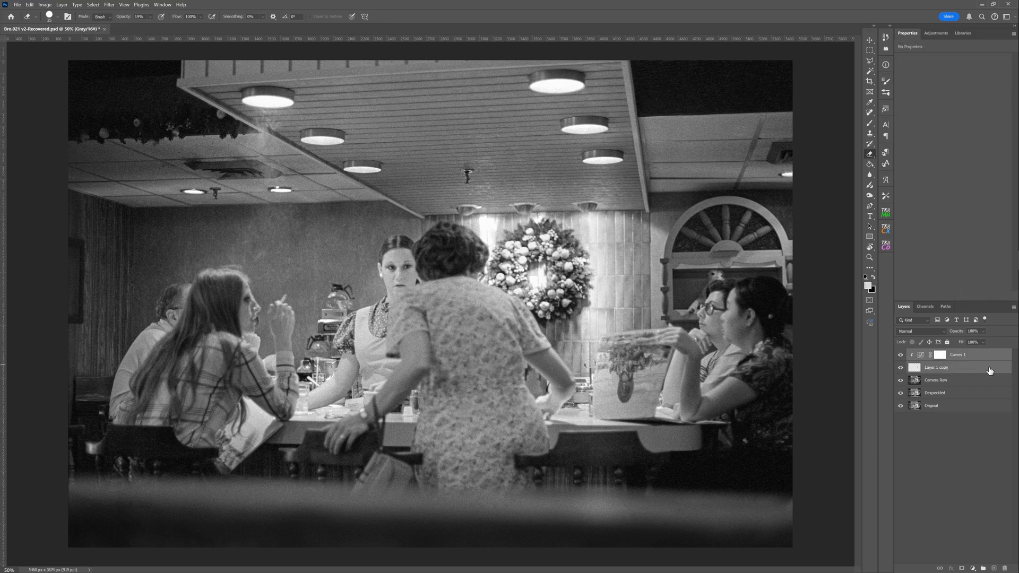
left_click_drag(995, 371, 994, 567)
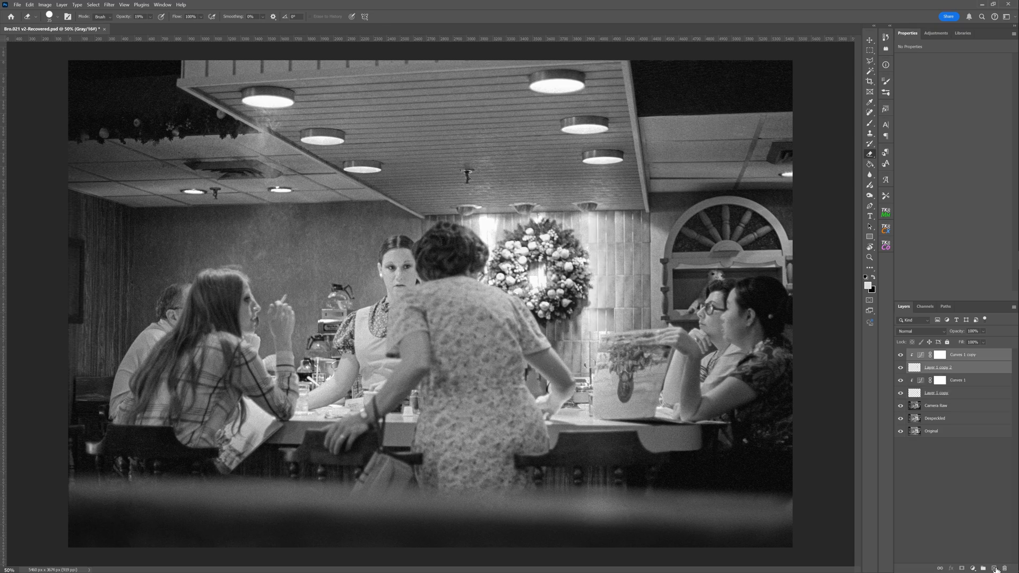
left_click(901, 380)
left_click(900, 393)
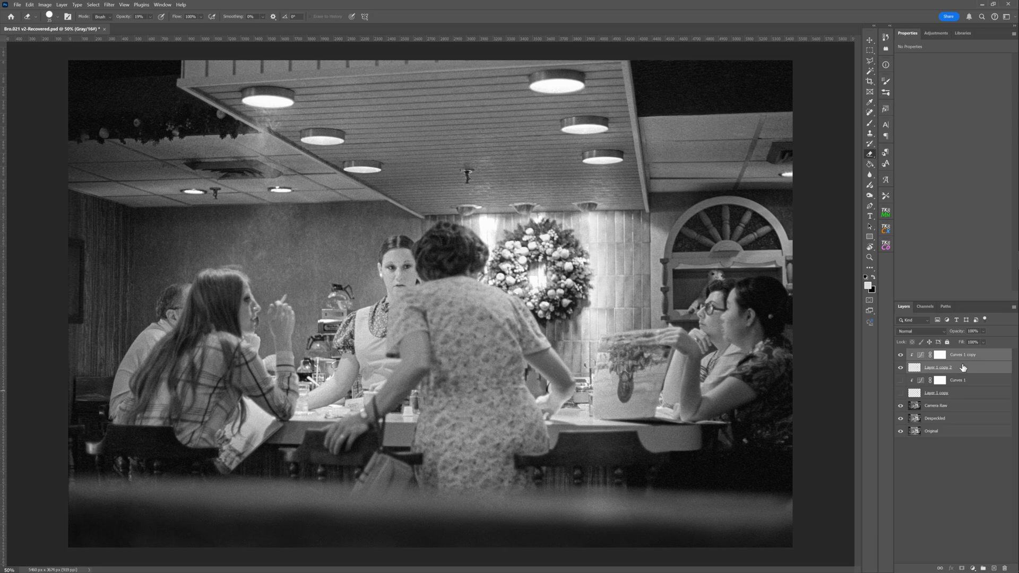
- Merge the duplicated Curves adjustment and tile patch into one layer
right_click(969, 368)
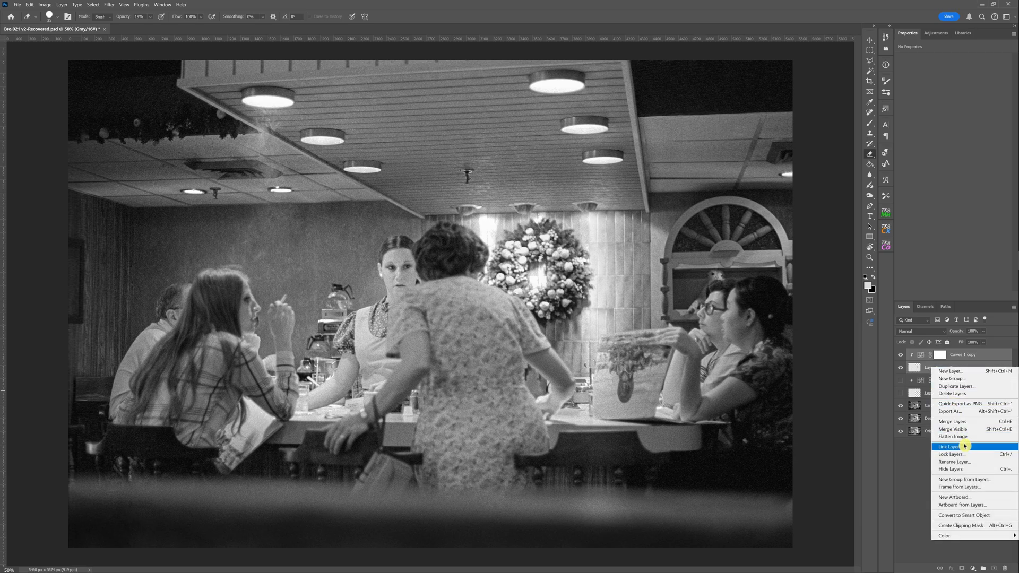
left_click(963, 422)
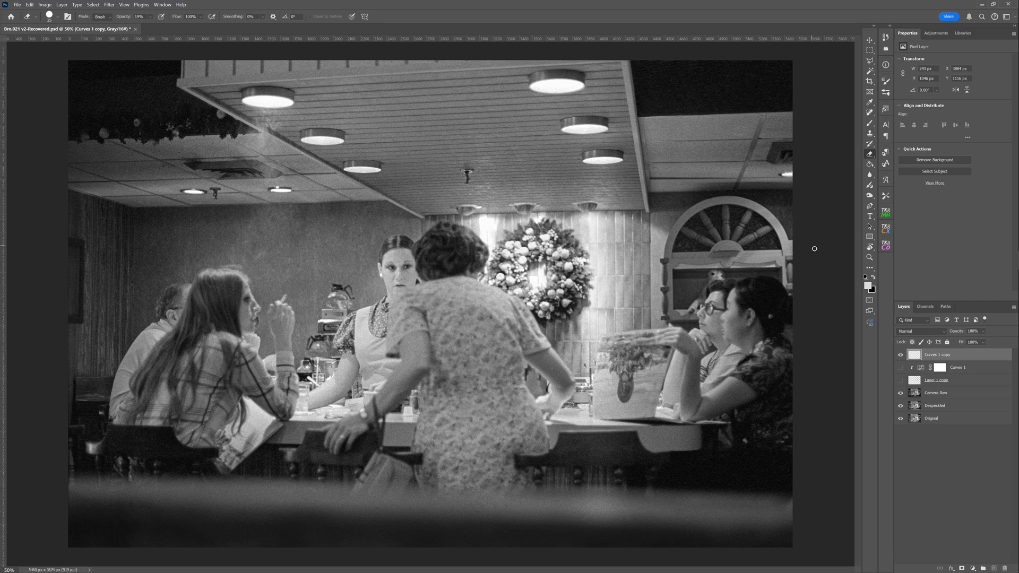
- Add Gaussian noise of 11.99% to the merged tile patch so its grain matches the surrounding wall
left_click(109, 6)
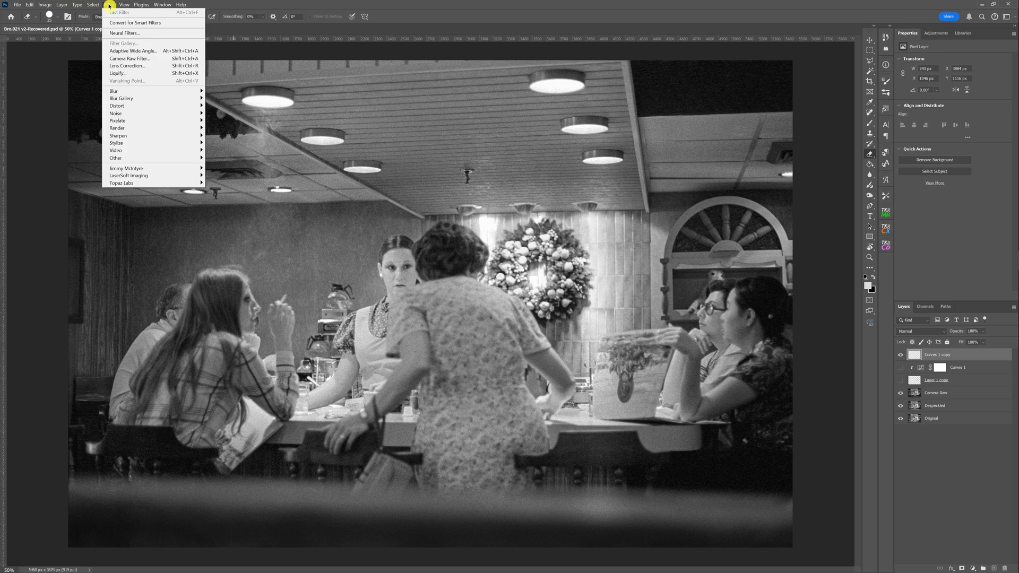
mouse_move(144, 118)
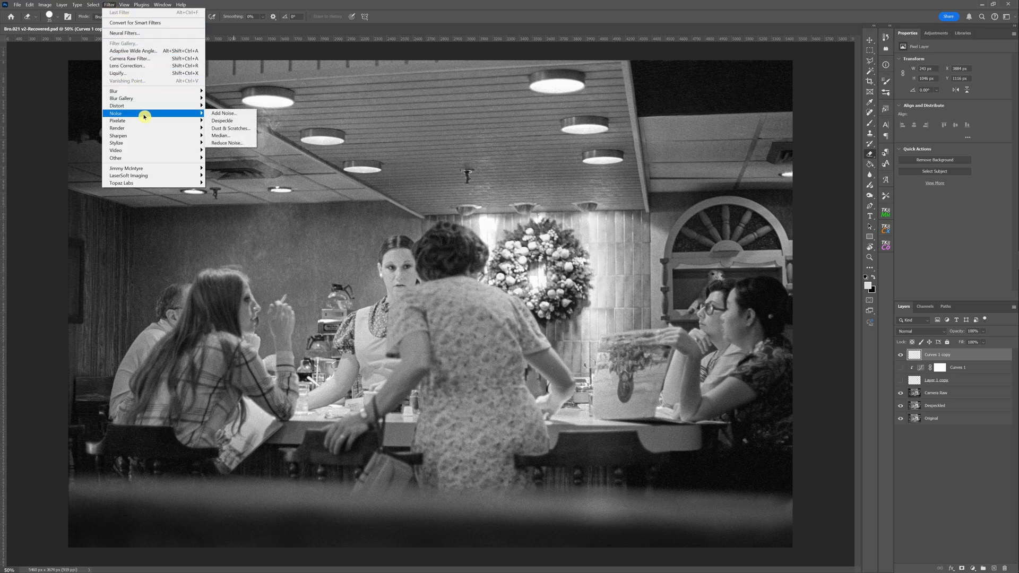
left_click(224, 114)
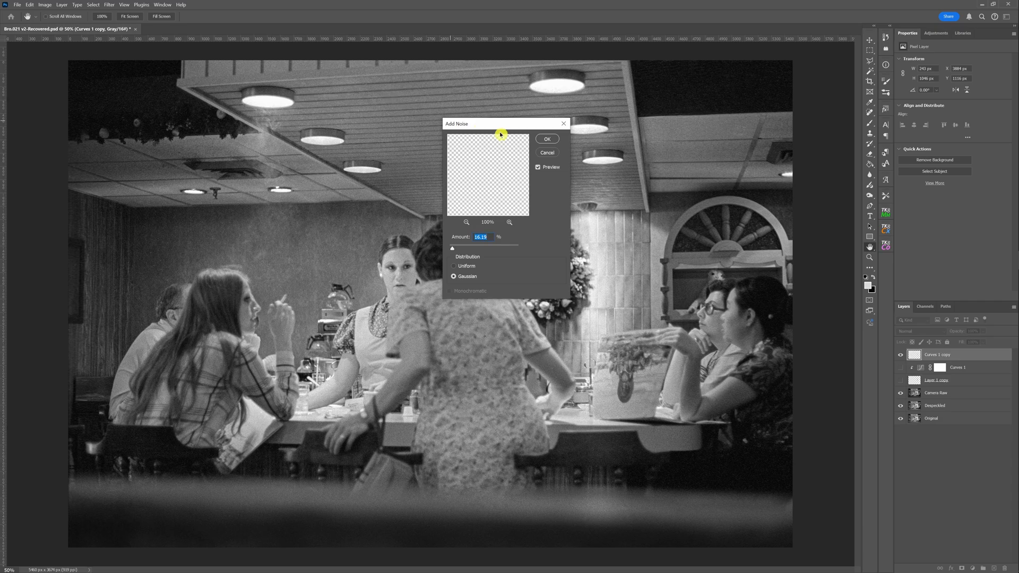
left_click_drag(518, 125, 402, 157)
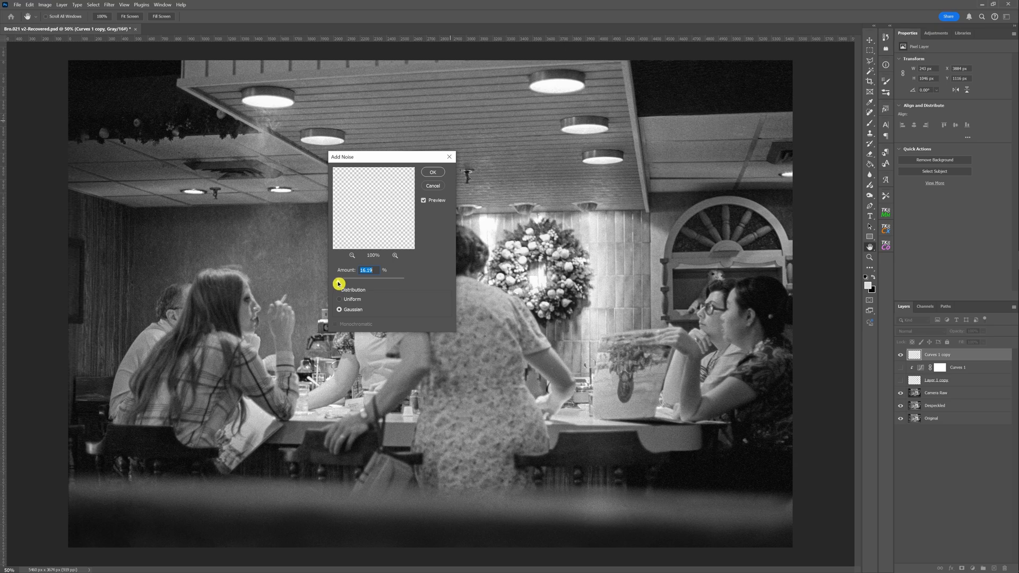
mouse_move(339, 283)
left_mouse_down()
mouse_move(421, 287)
mouse_move(338, 284)
left_mouse_up()
left_click(434, 173)
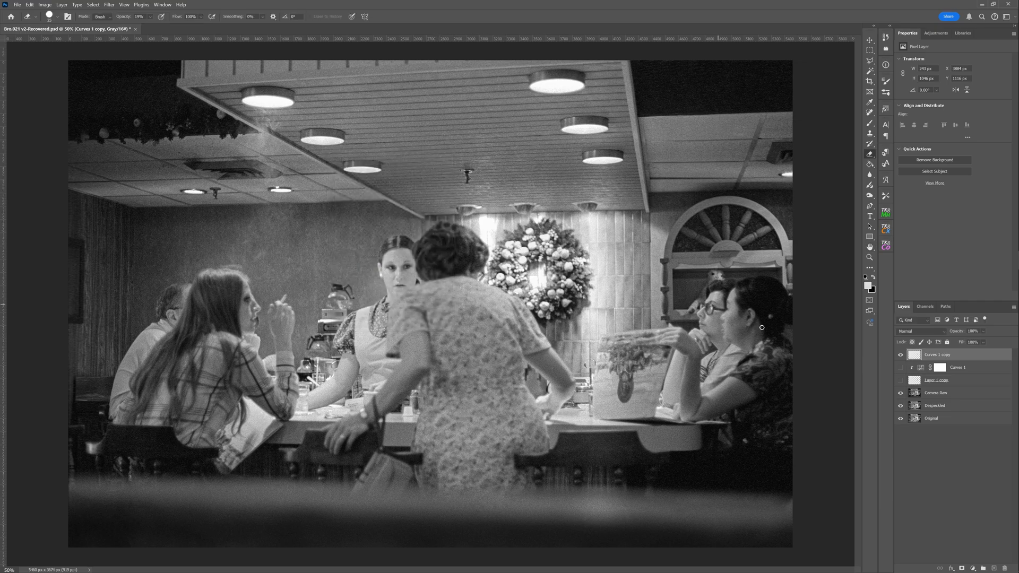
- Compare the wall beside the wreath with and without the noise-matched tile patch
left_click(901, 356)
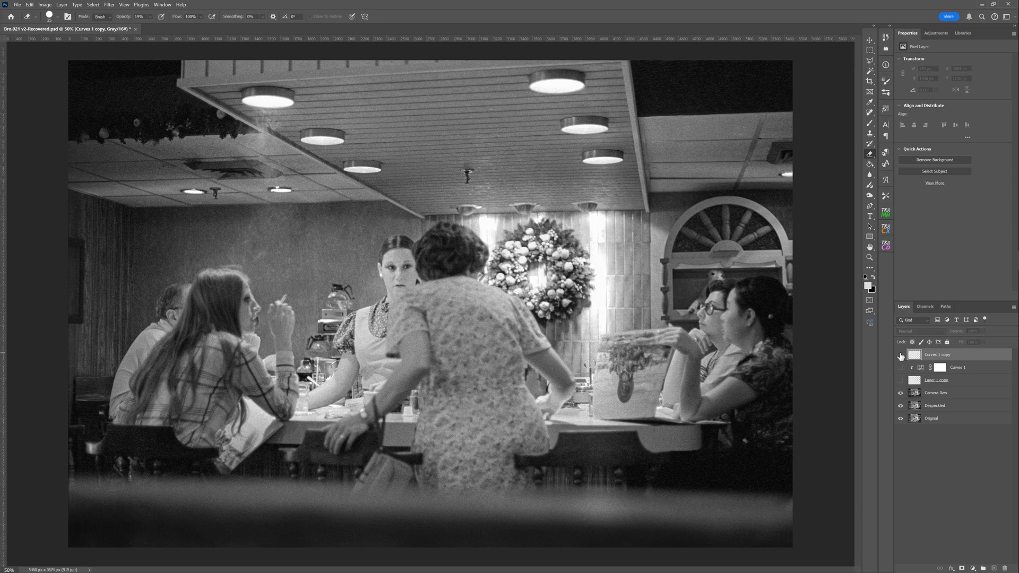
left_click(901, 356)
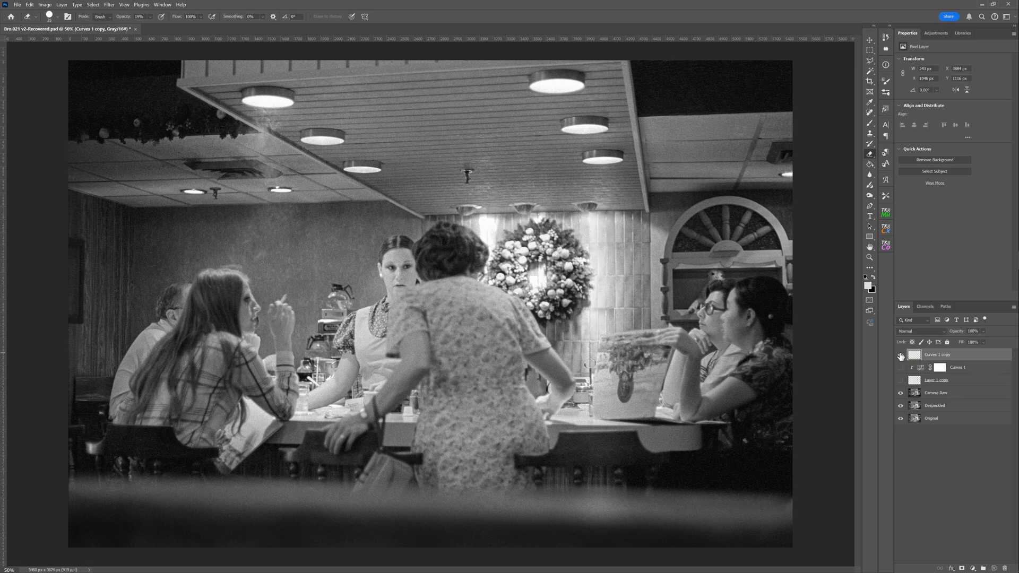
left_click(901, 356)
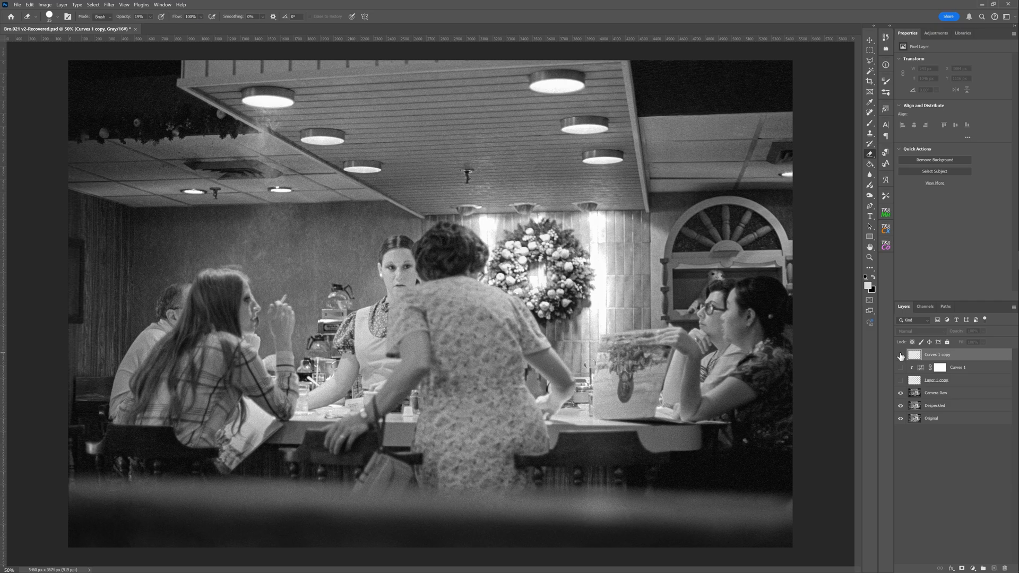
left_click(901, 356)
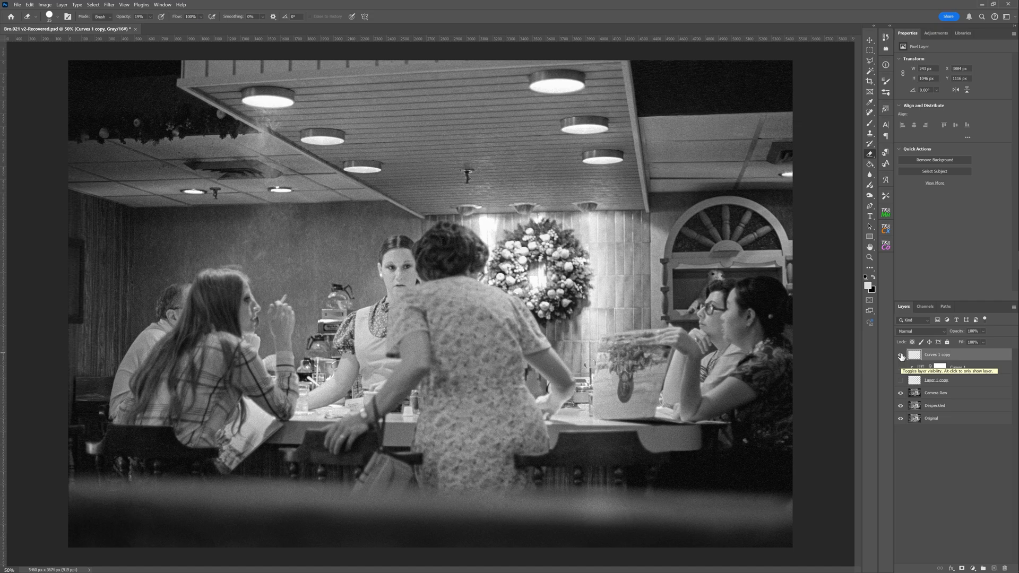
left_click(901, 355)
left_click(901, 356)
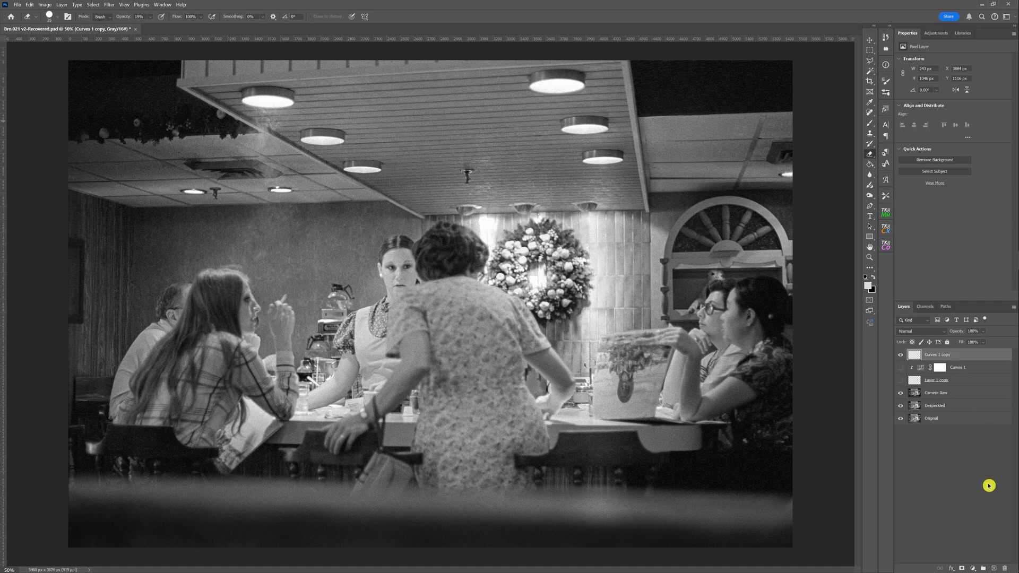
- Add a layer mask to the tile patch and prepare a smaller black brush at 31% opacity for refining it
left_click(961, 567)
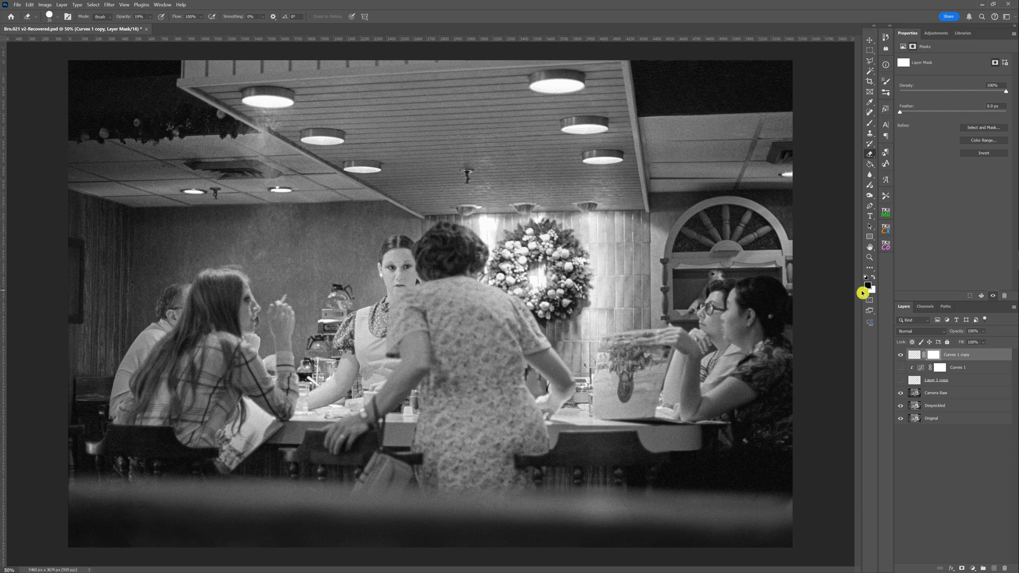
left_click(870, 123)
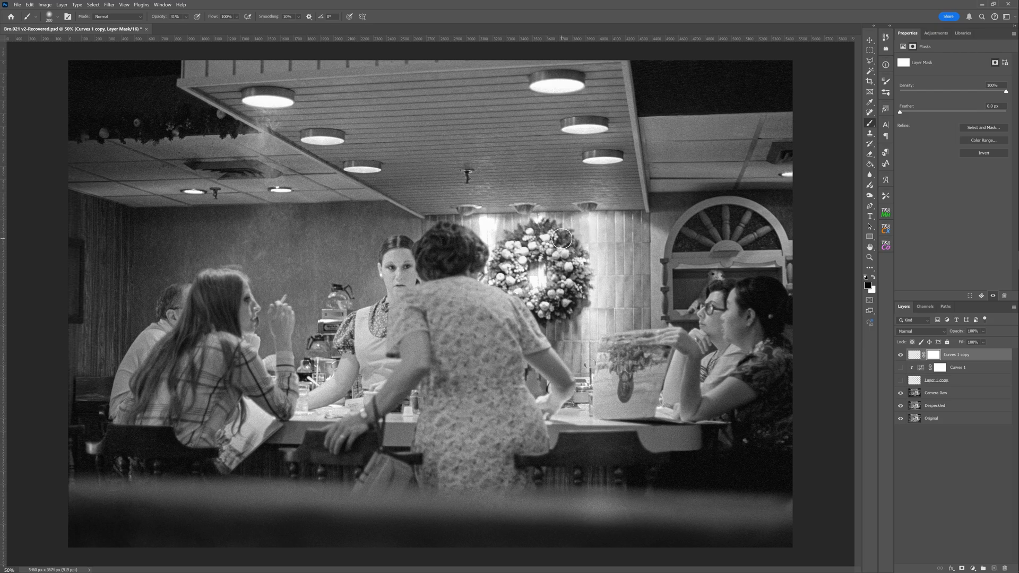
key("bracketleft")
key("bracketleft")
key("bracketleft")
key("bracketleft")
key("bracketleft")
key("bracketleft")
key("bracketleft")
- Check the masked tile patch against the original bright wall by switching its layer off and on
left_click(901, 356)
left_click(901, 356)
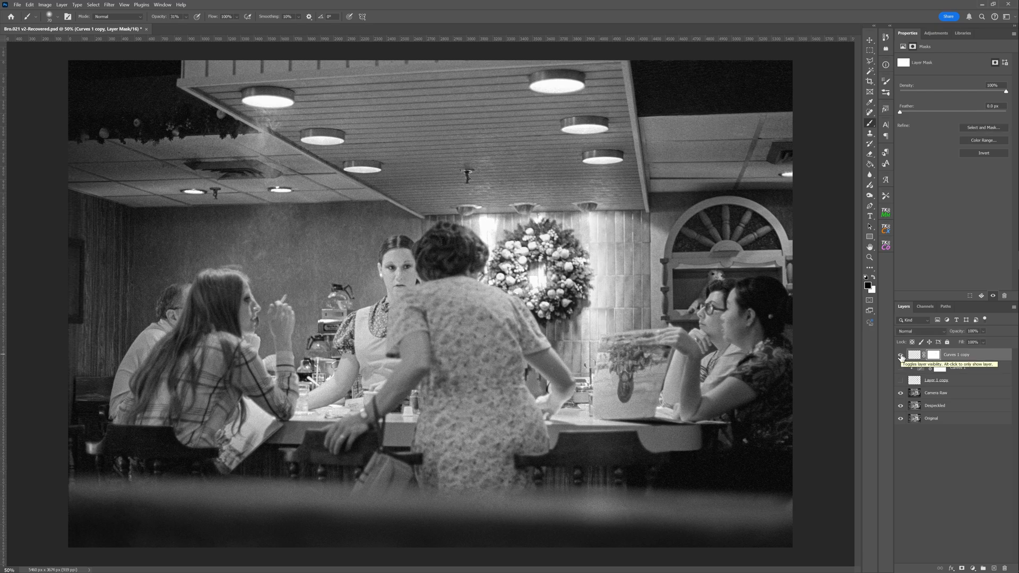
left_click(901, 355)
left_click(901, 356)
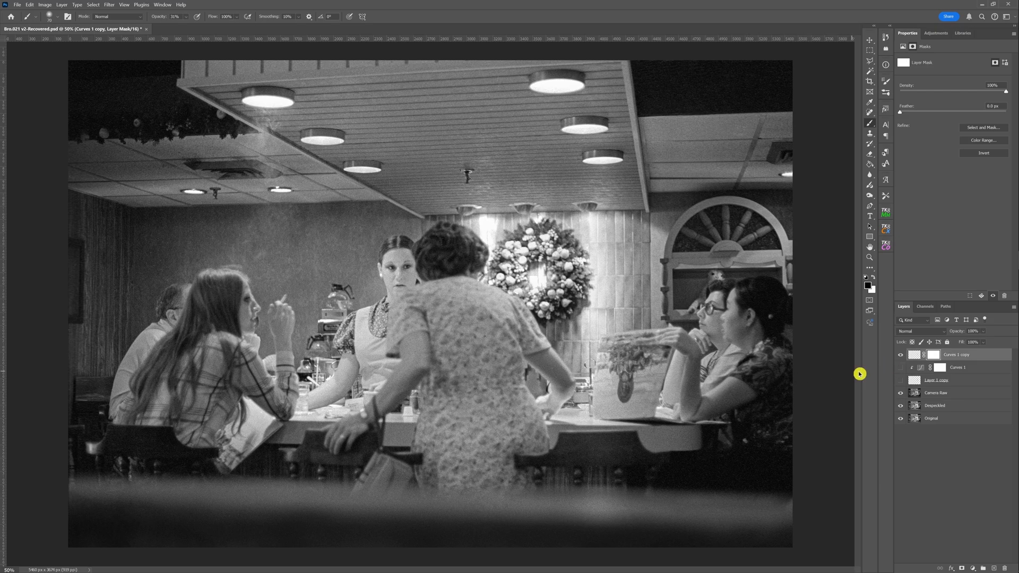
left_click(901, 356)
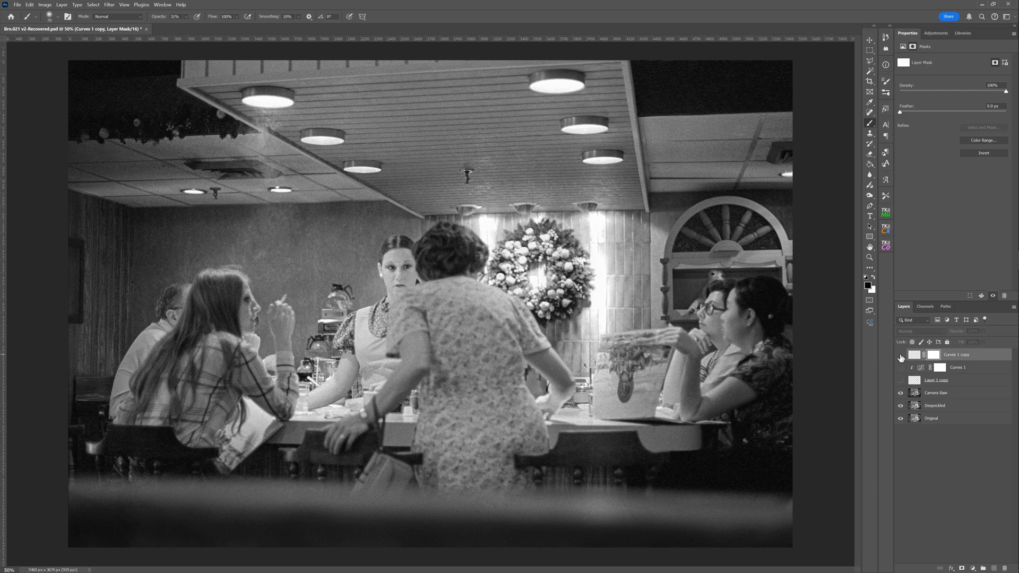
left_click(901, 356)
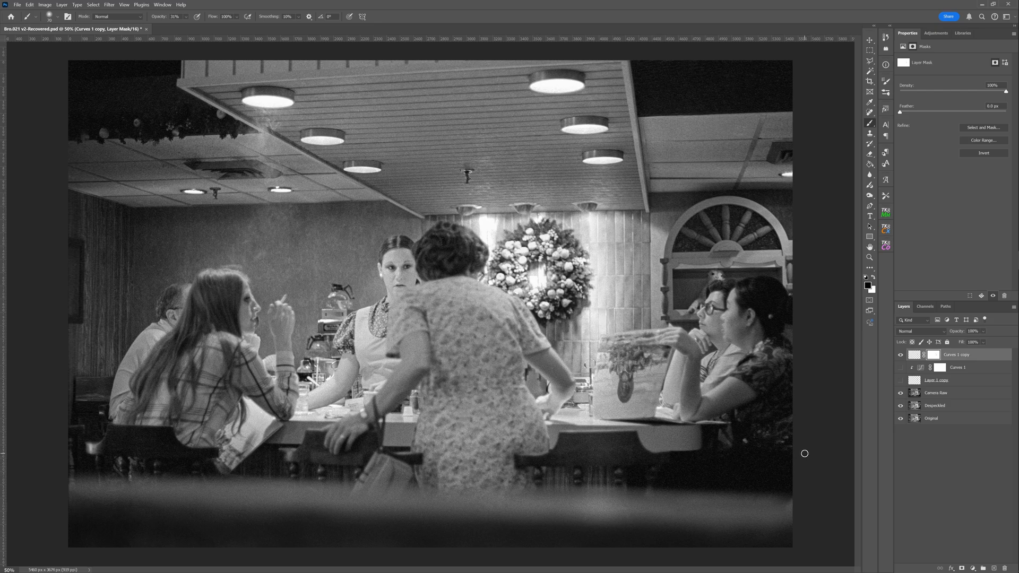
- Duplicate the masked tile patch and move the copy over the bright opening in the wreath's centre
left_click(983, 353)
left_click_drag(978, 357, 996, 569)
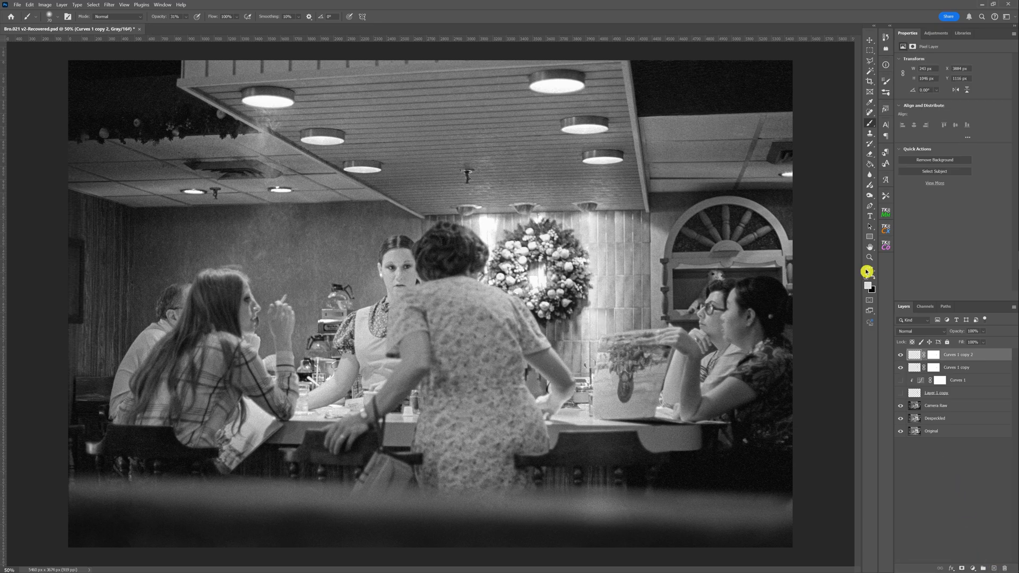
left_click(870, 43)
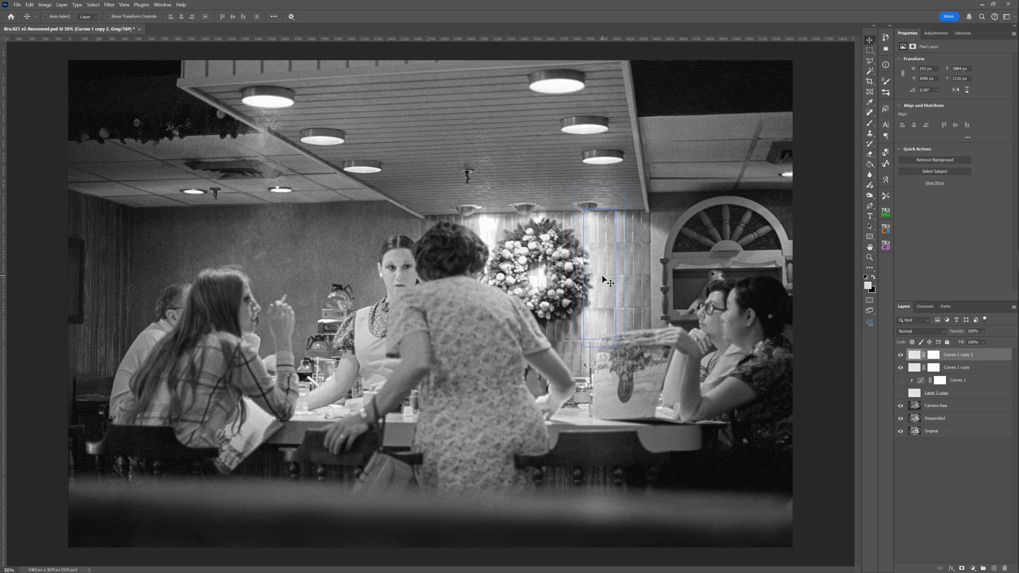
left_click_drag(601, 275, 533, 313)
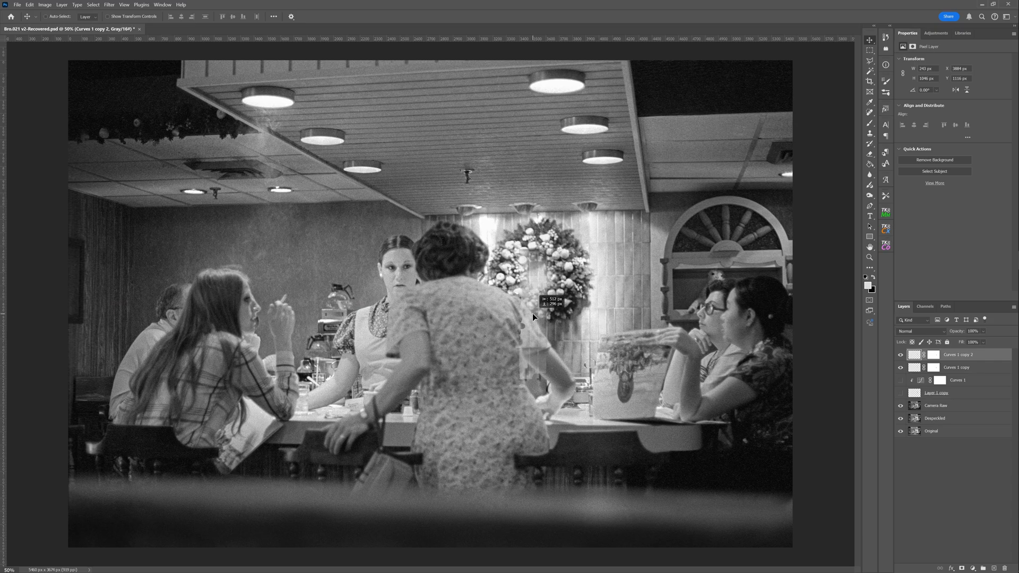
left_click(888, 220)
- Mask the copied patch off the wreath ring and the standing woman's dress with a larger black 100% brush, and lower the layer's opacity
left_click(933, 355)
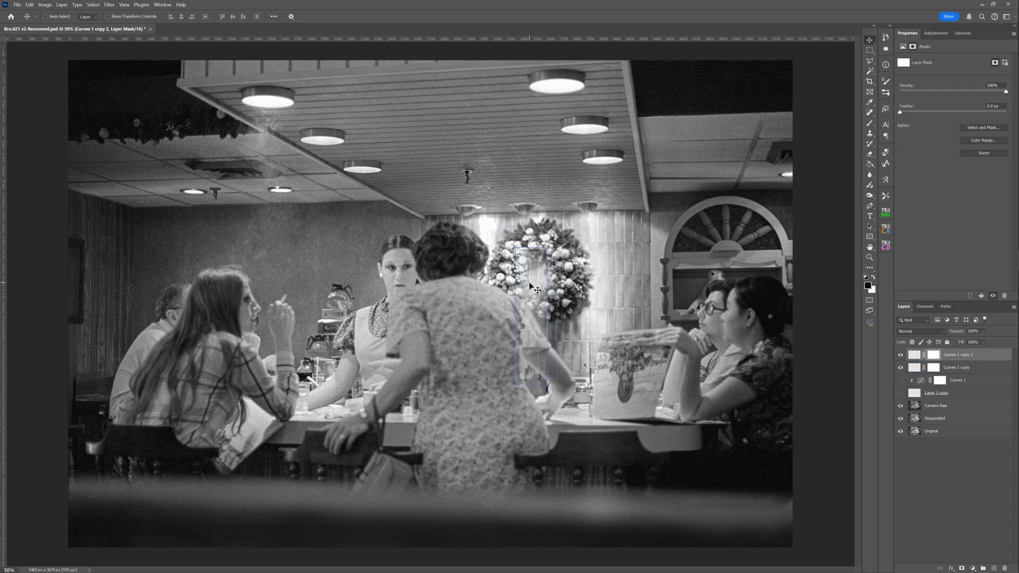
left_click(869, 123)
key("x")
left_click(185, 16)
left_click_drag(202, 27, 527, 250)
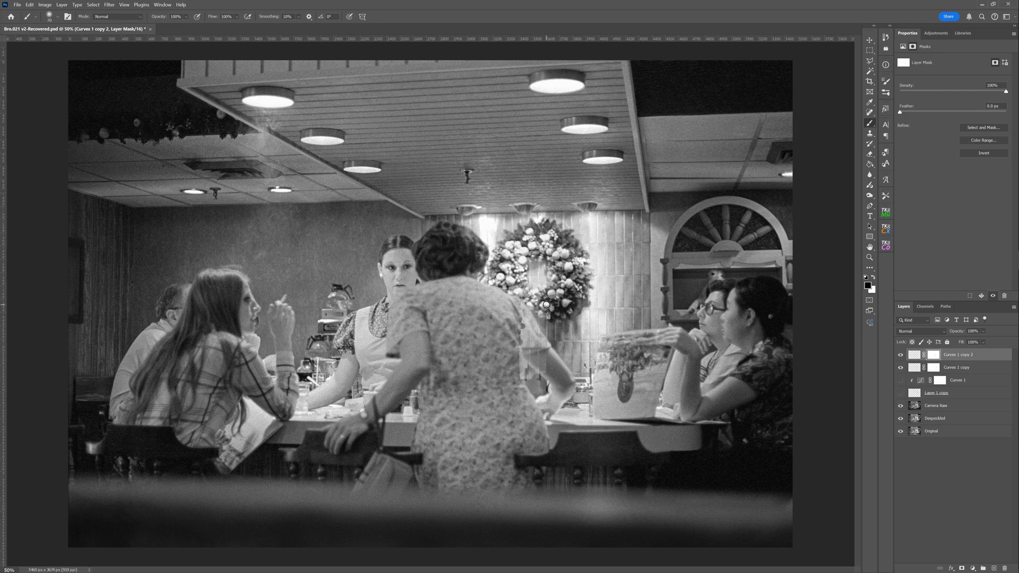
key("bracketright")
key("bracketright")
key("bracketright")
key("bracketright")
key("bracketright")
key("bracketright")
key("bracketright")
left_click_drag(549, 310, 523, 378)
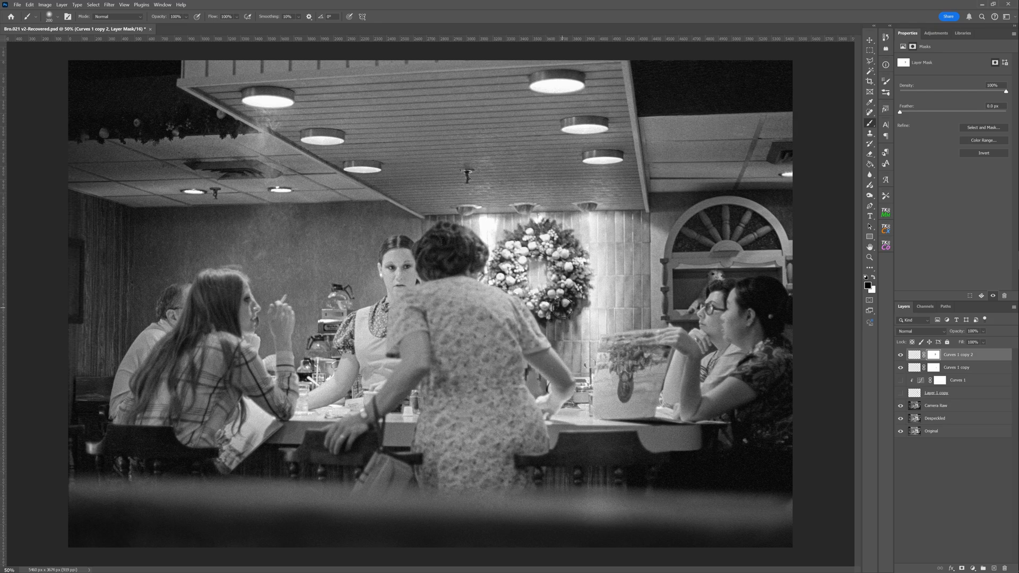
mouse_move(983, 331)
left_mouse_down()
mouse_move(974, 341)
mouse_move(996, 342)
mouse_move(982, 345)
left_mouse_up()
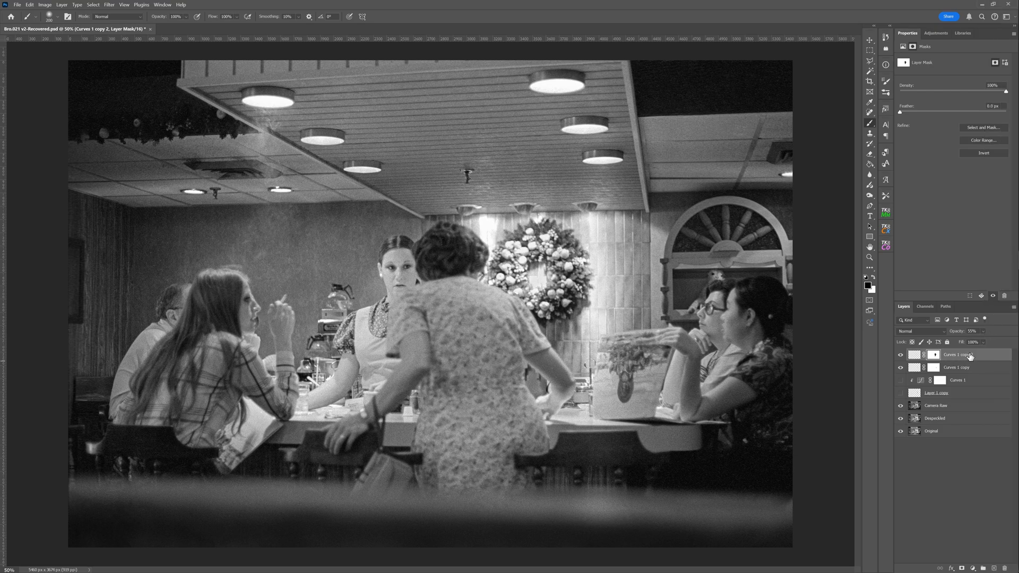
- Duplicate the tile patch again and move the copy over the bright wall between the standing woman's head and the wreath
left_click(985, 368)
key("ctrl+j")
left_click_drag(984, 368, 965, 350)
key("v")
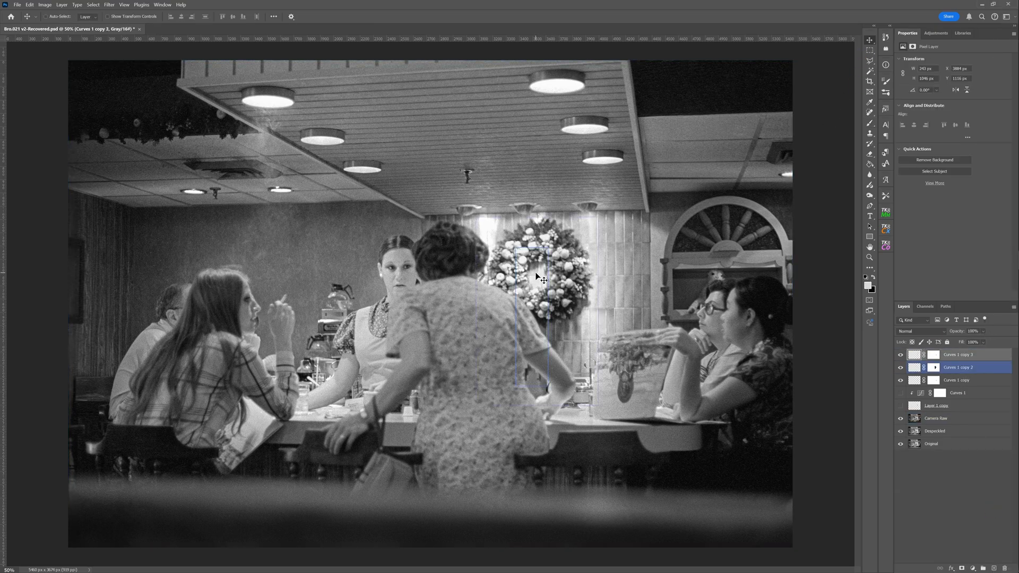
left_click_drag(535, 272, 418, 275)
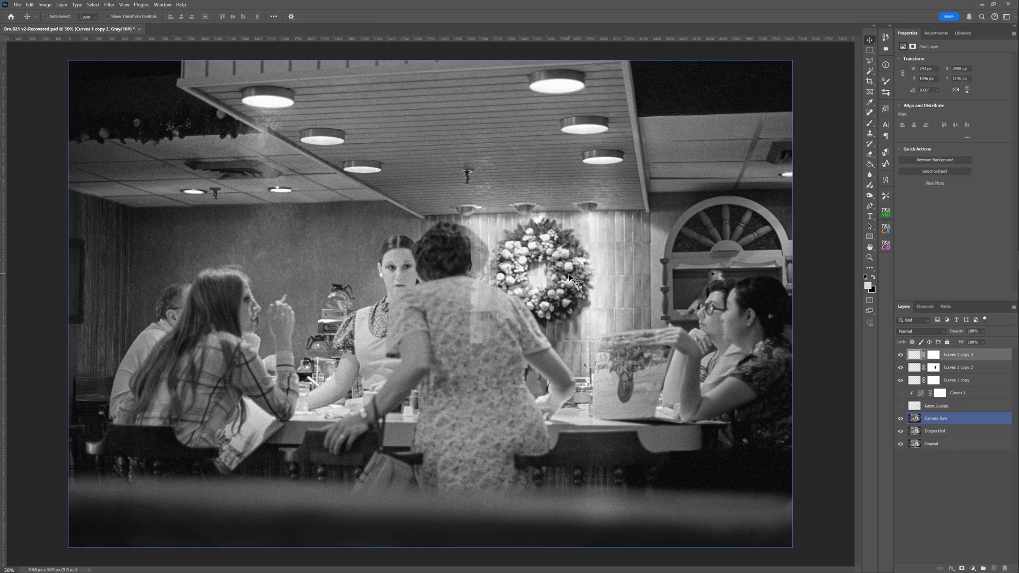
- Paint black on the new copy's mask to remove it from the standing woman's hair, shoulder and dress
left_click(912, 155)
left_click(870, 127)
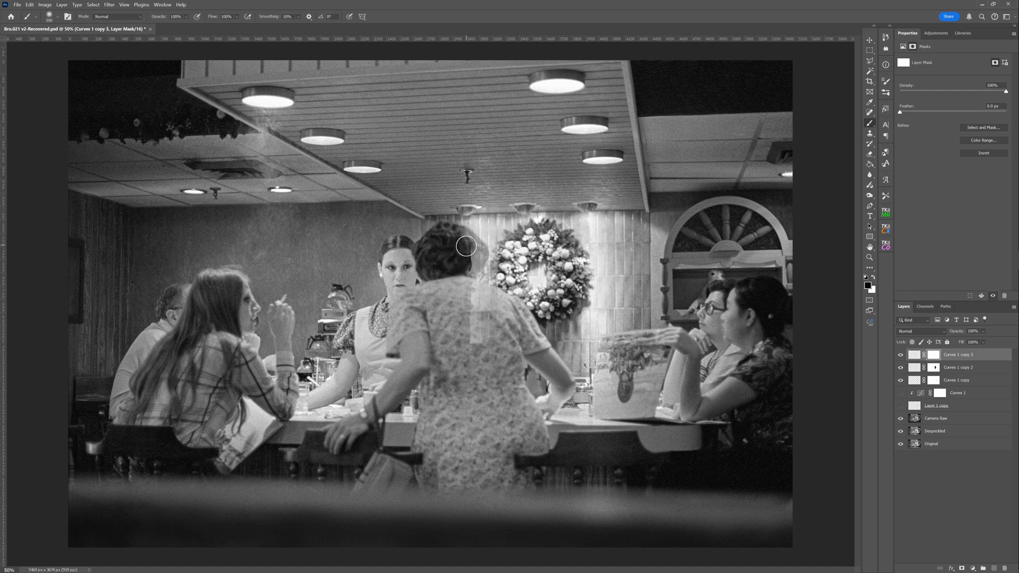
mouse_move(470, 287)
left_mouse_down()
mouse_move(485, 295)
mouse_move(478, 311)
mouse_move(505, 262)
mouse_move(480, 281)
mouse_move(453, 233)
mouse_move(467, 243)
mouse_move(443, 237)
mouse_move(478, 256)
mouse_move(460, 236)
mouse_move(463, 245)
left_mouse_up()
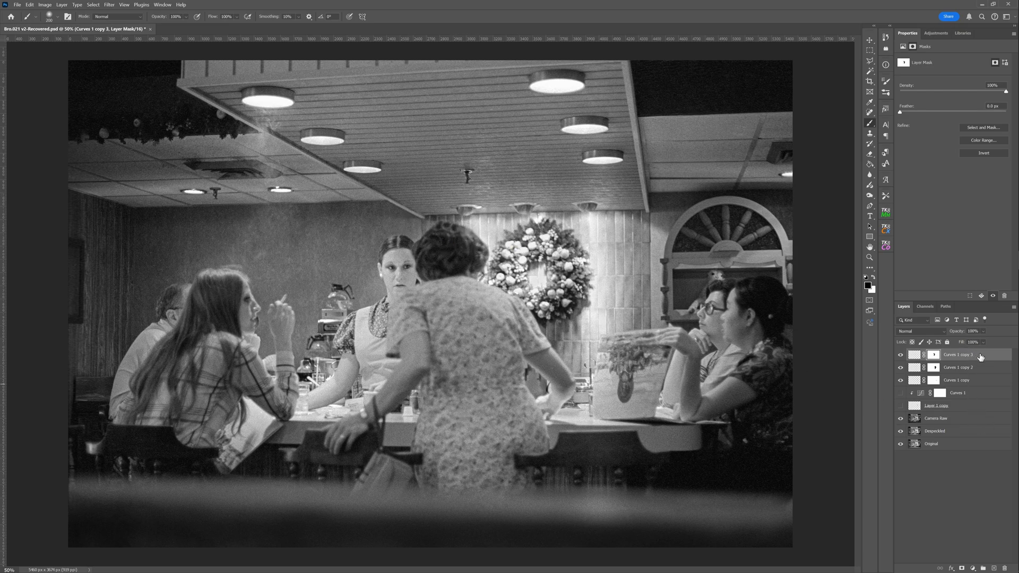
- Add a Curves adjustment clipped to the new patch and darken it with curve points in the shadows and highlights
left_click(936, 33)
left_click(936, 148)
left_click_drag(936, 148, 941, 152)
key("ctrl+alt+g")
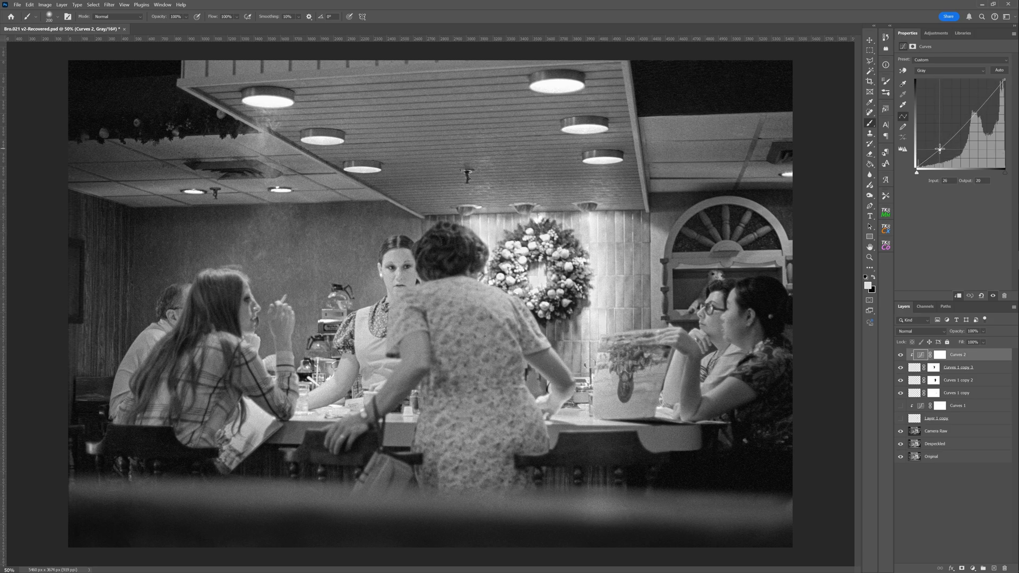
left_click_drag(985, 101, 985, 114)
- Merge the new Curves adjustment and the masked patch beneath it into one layer
left_click(981, 367, "shift")
right_click(981, 367)
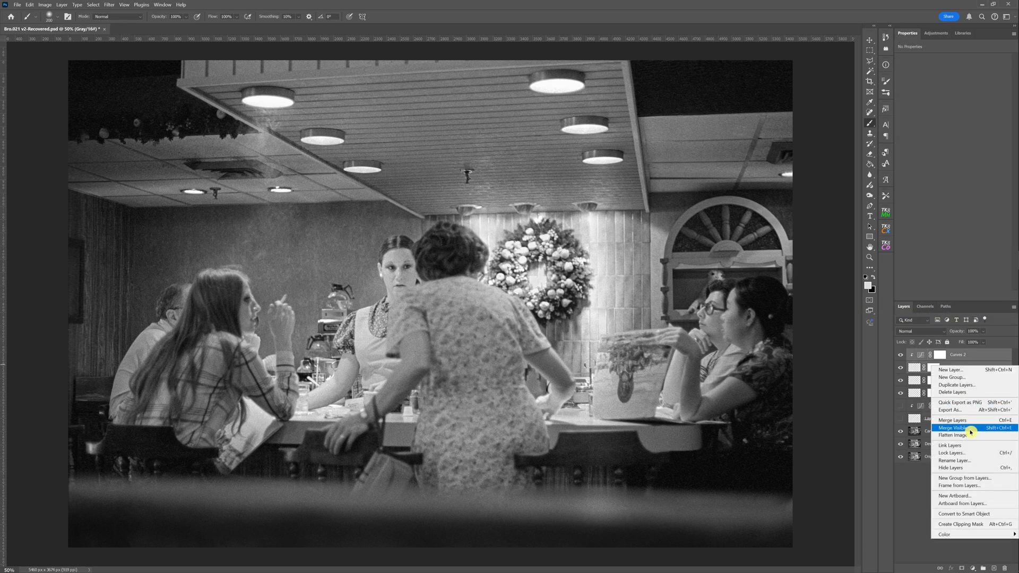
left_click(968, 423)
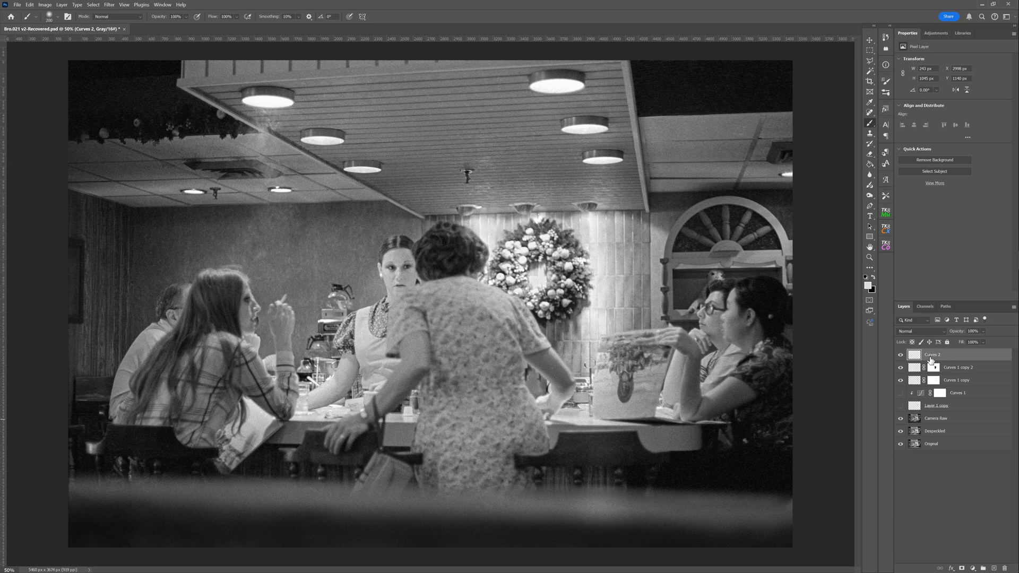
- Add Gaussian noise of 11% to the merged patch beside the standing woman's head
left_click(110, 4)
mouse_move(152, 100)
left_click(217, 100)
left_click_drag(361, 156, 291, 194)
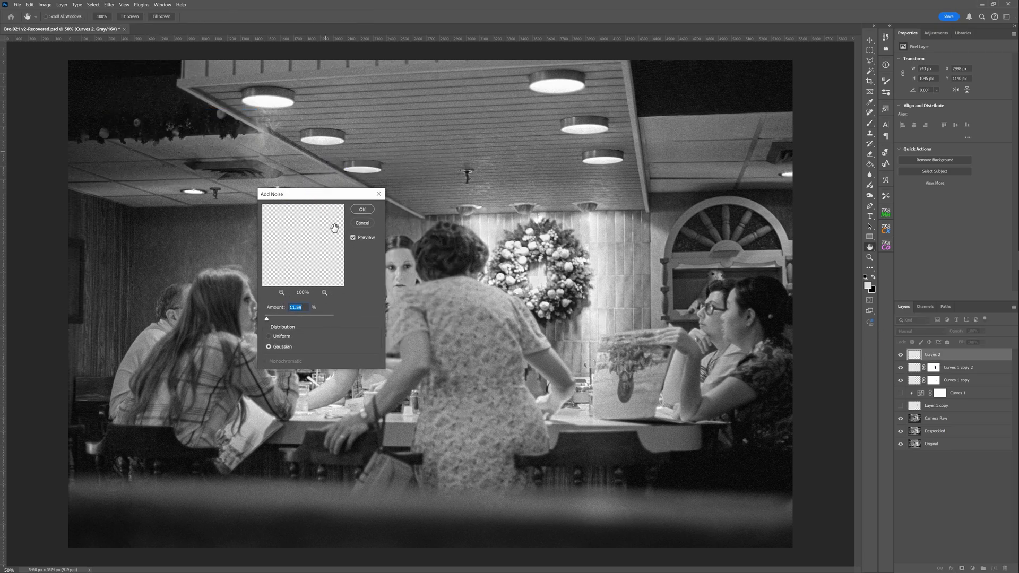
left_click_drag(267, 320, 267, 320)
type("11")
left_click(362, 209)
- Use the Burn tool on the patch's highlights at 13% exposure to tone down the bright tiles above the woman's head
left_click(869, 196)
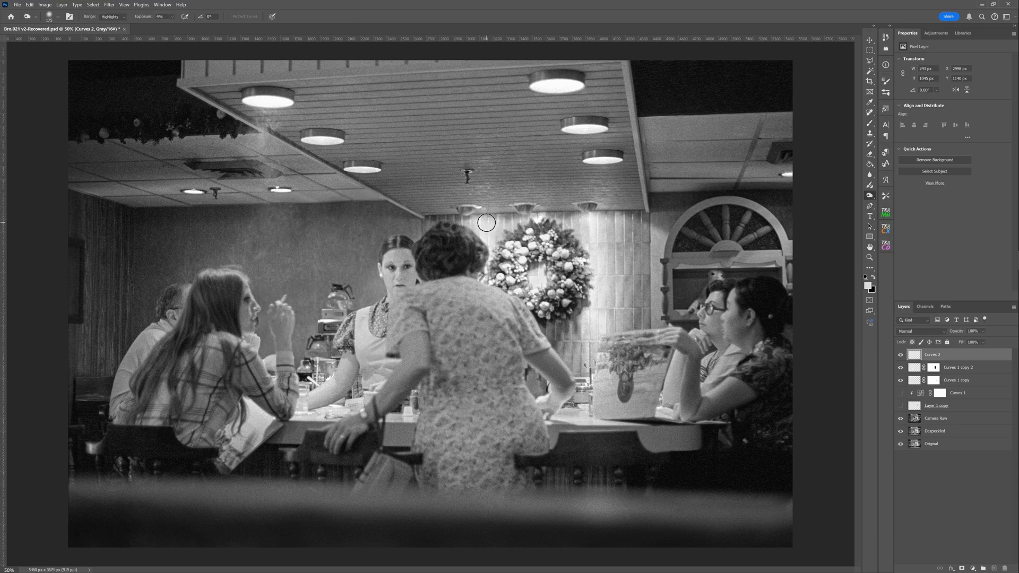
left_click_drag(173, 18, 177, 26)
- Group the three wall patch layers and name the group back wall
left_click(985, 383, "shift")
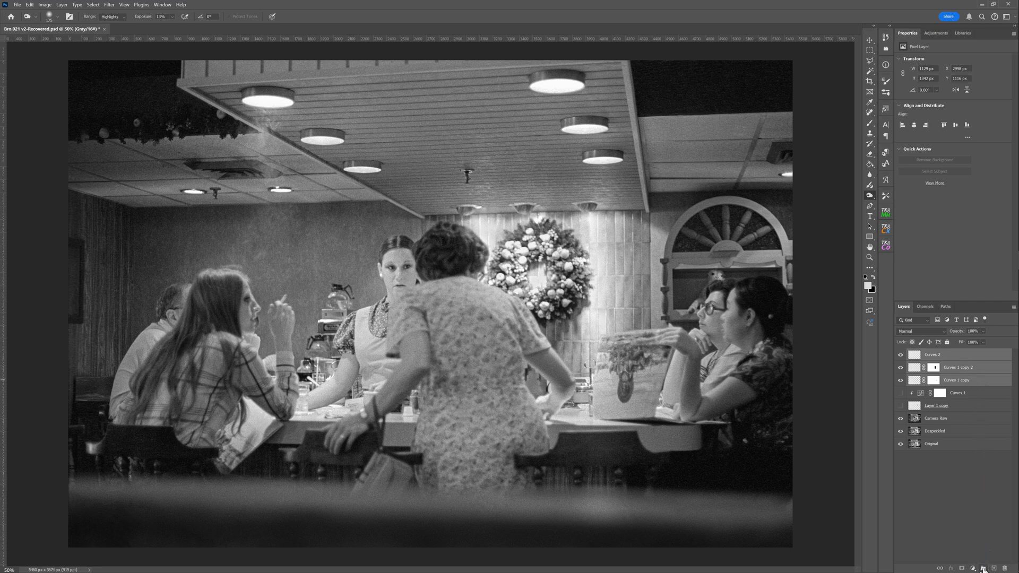
key("ctrl+g")
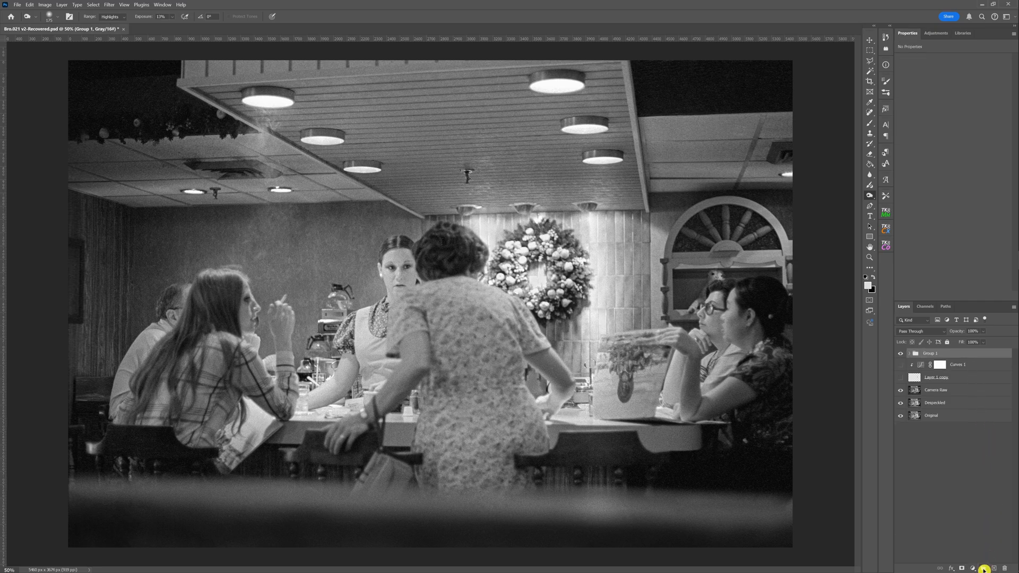
double_click(929, 354)
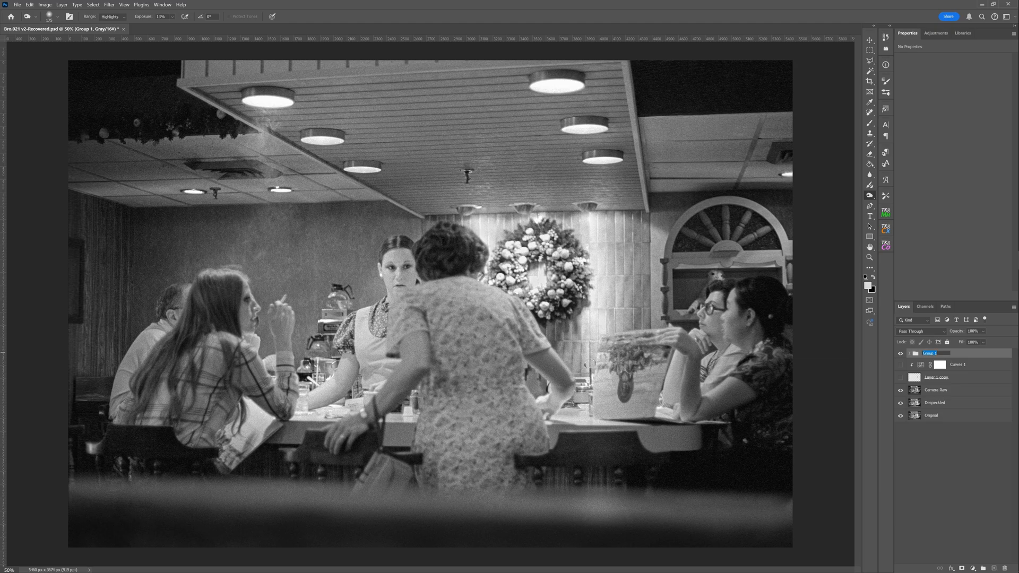
type("back wall")
key("Return")
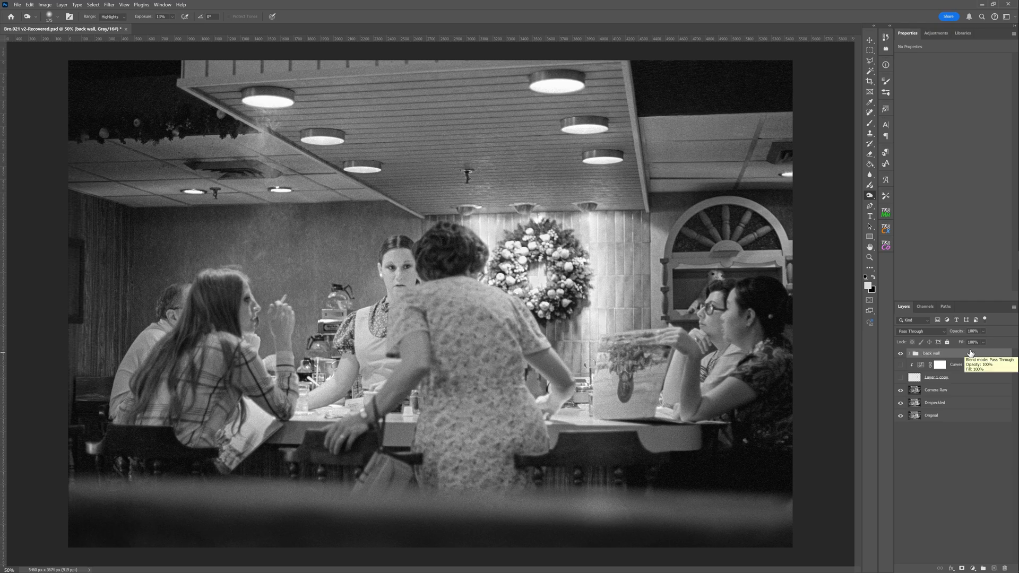
- Compare the photo with and without the back wall group to check the toned-down tiles around the wreath
left_click(901, 355)
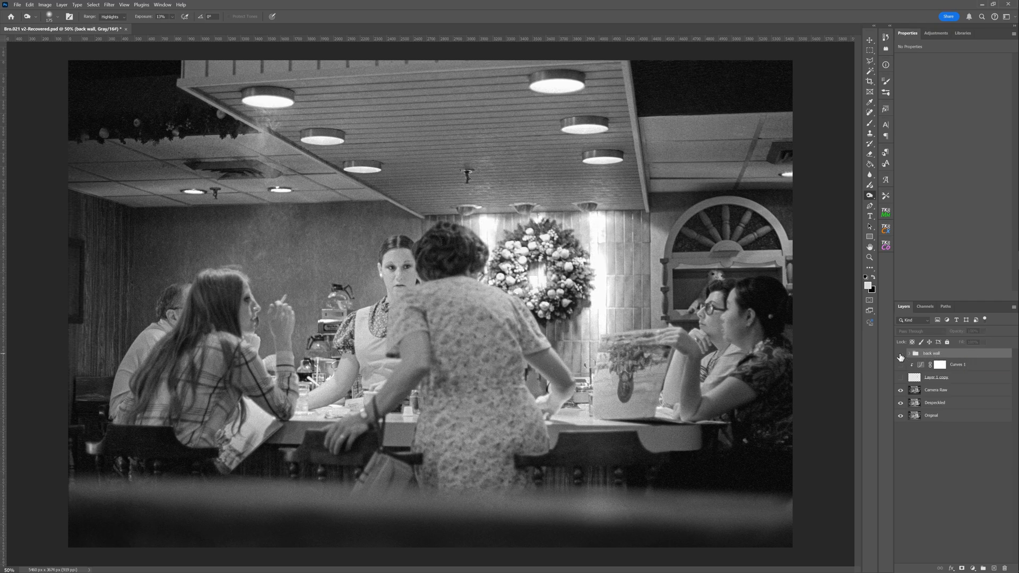
left_click(901, 354)
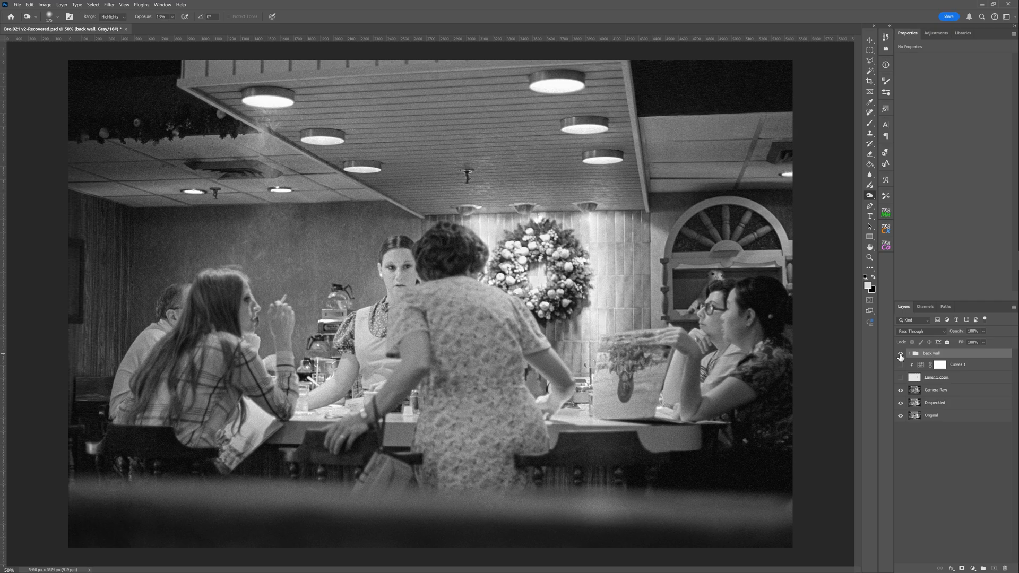
left_click(901, 355)
left_click(901, 355)
left_click(901, 355)
left_click(901, 354)
left_click(901, 354)
left_click(901, 354)
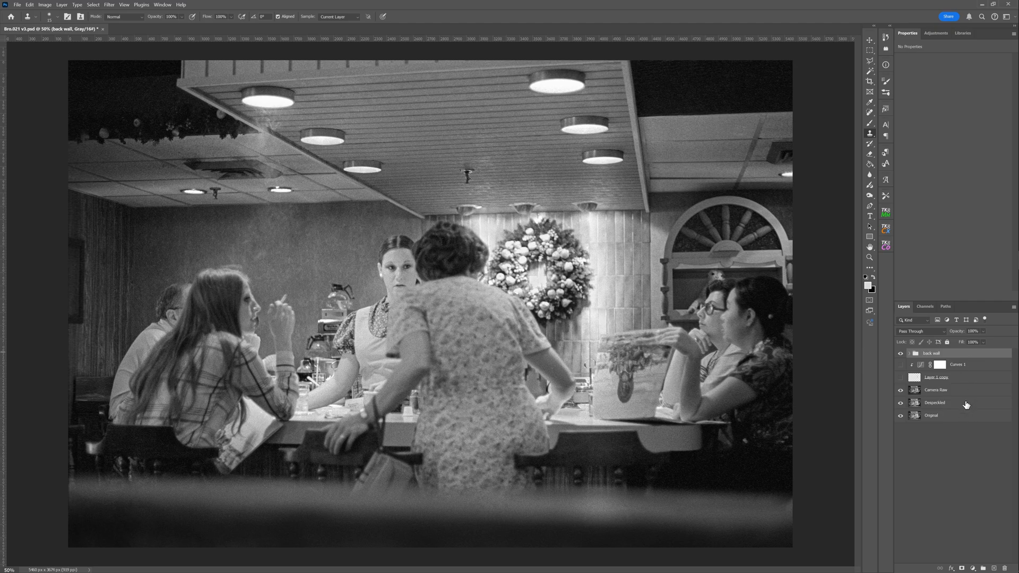
- Stamp all visible layers into a new top layer named Final image, and duplicate that layer
key("ctrl+shift+alt+e")
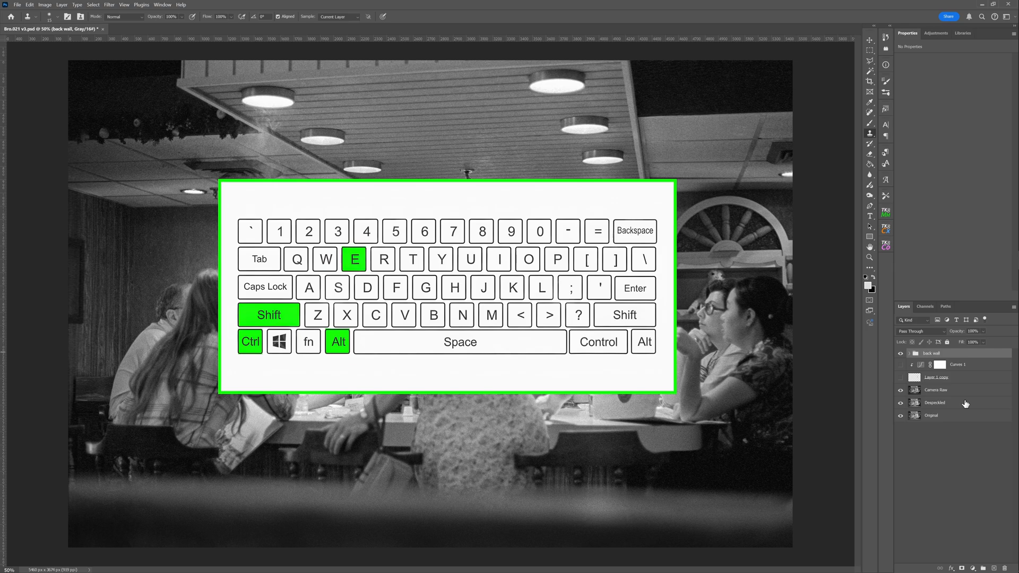
left_click(966, 404, "shift")
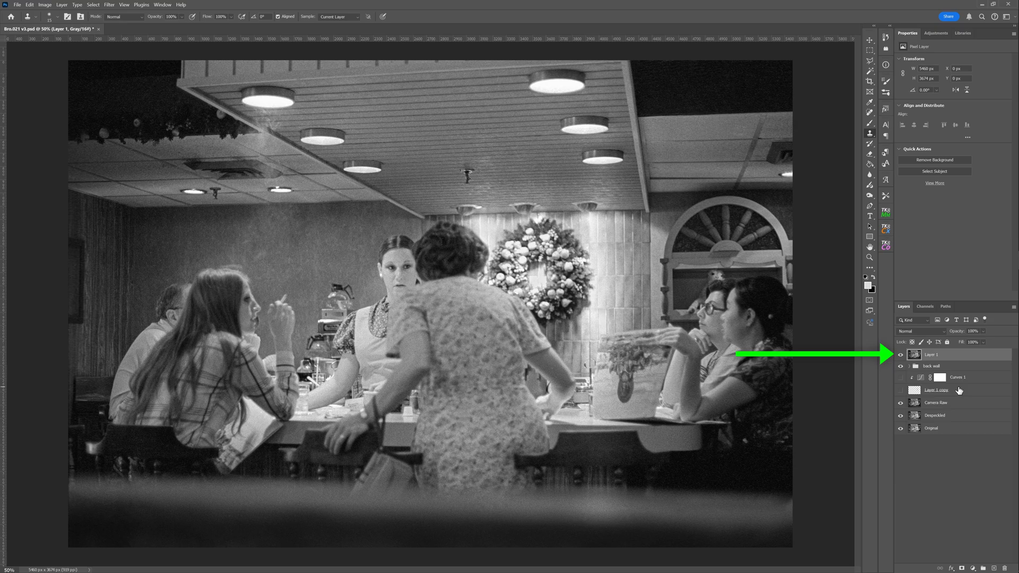
double_click(930, 356)
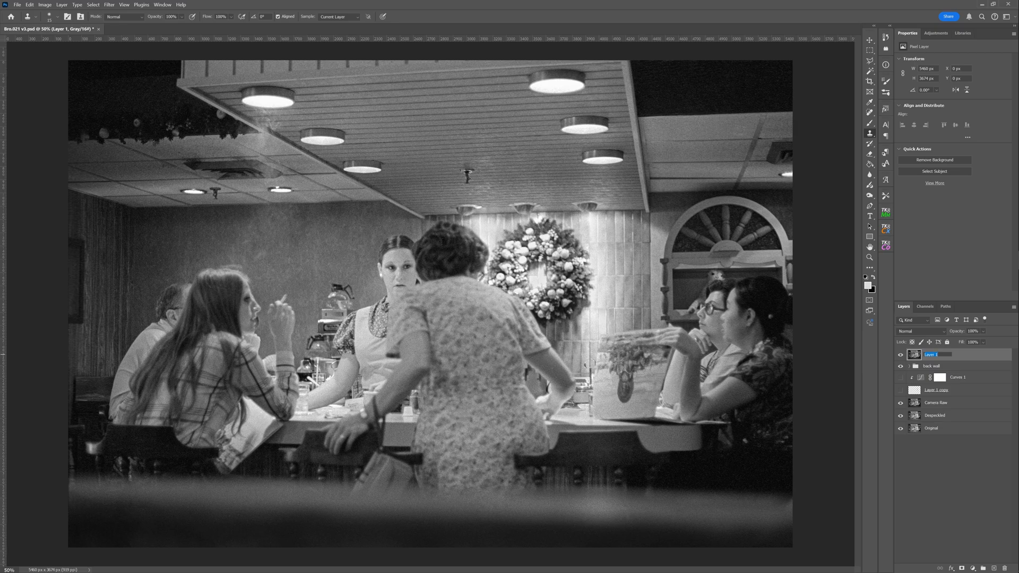
type("F")
type("inal image")
key("Return")
key("o")
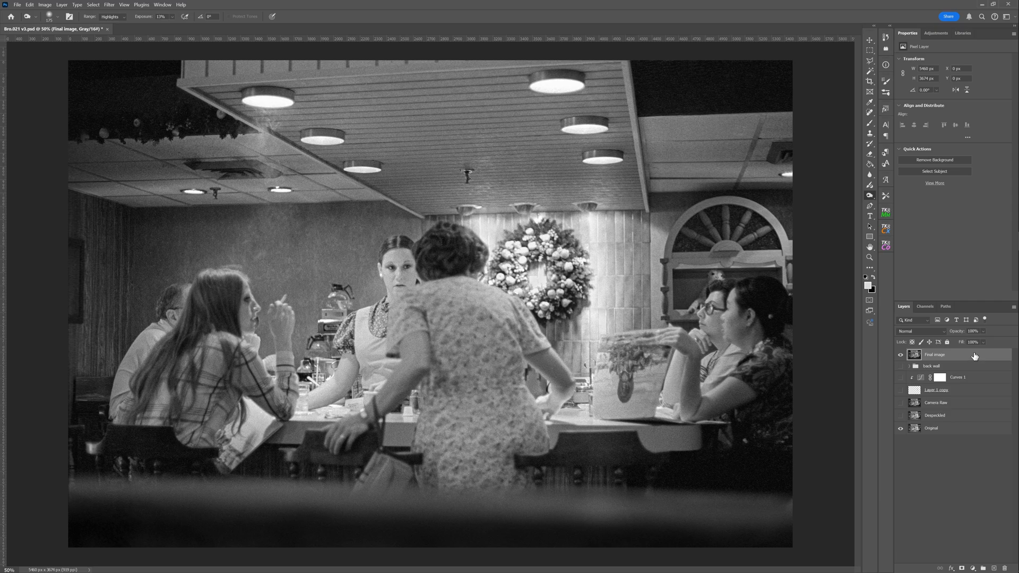
left_click_drag(976, 357, 996, 569)
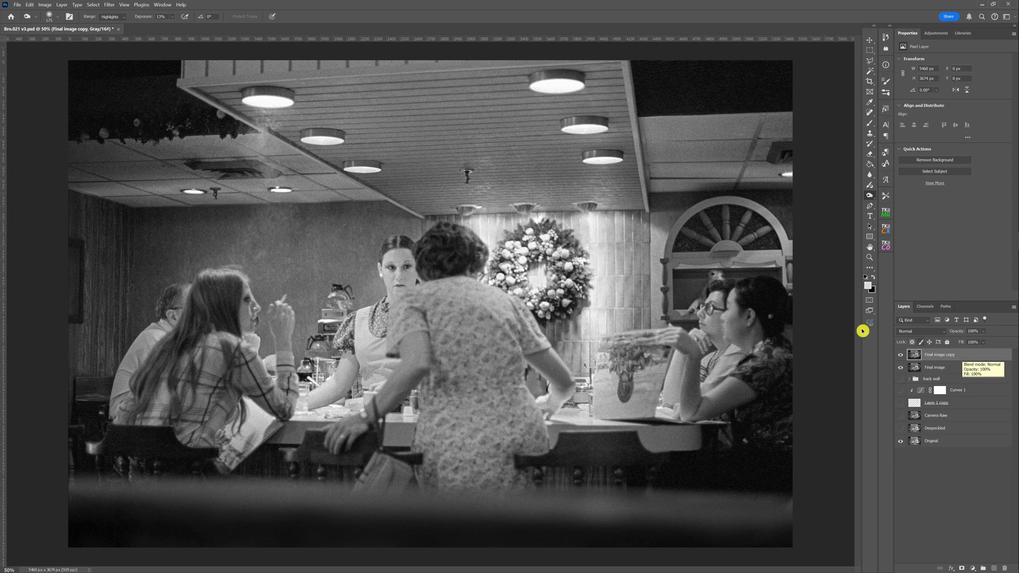
- Try the High Pass filter with a radius of 6.8 pixels on the Final image copy
left_click(108, 6)
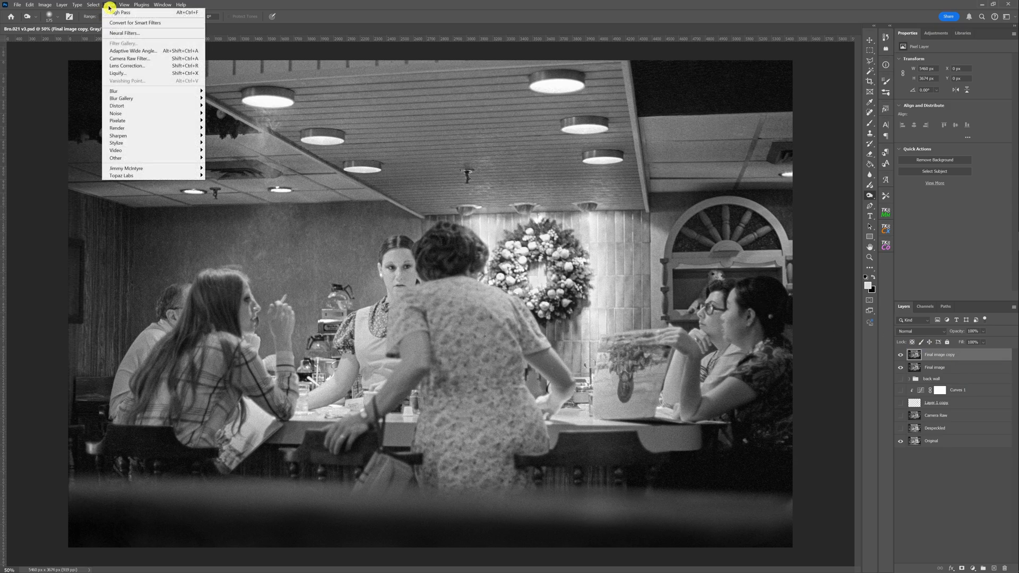
mouse_move(150, 159)
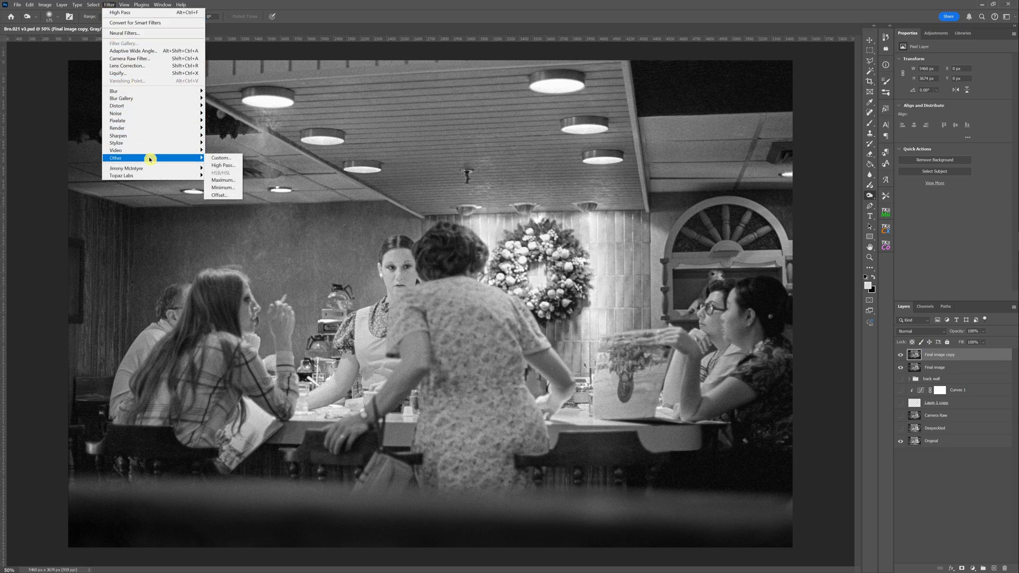
left_click(231, 167)
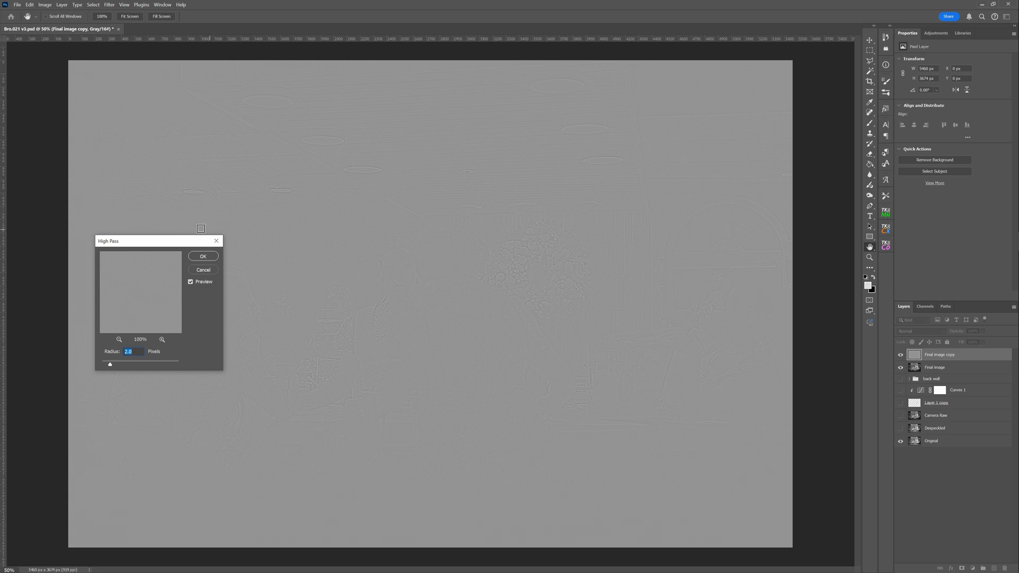
left_click_drag(110, 365, 127, 365)
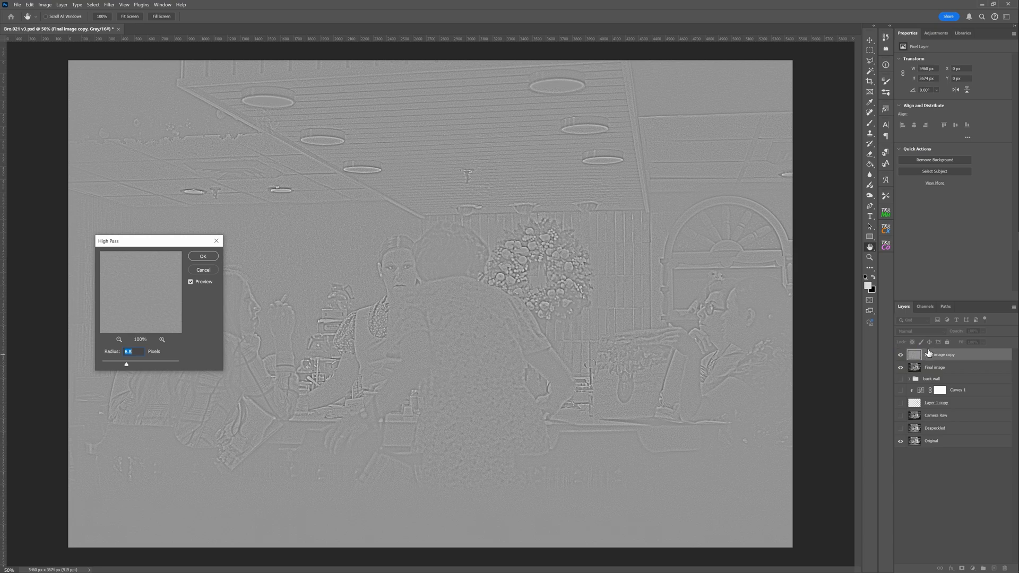
left_click(203, 256)
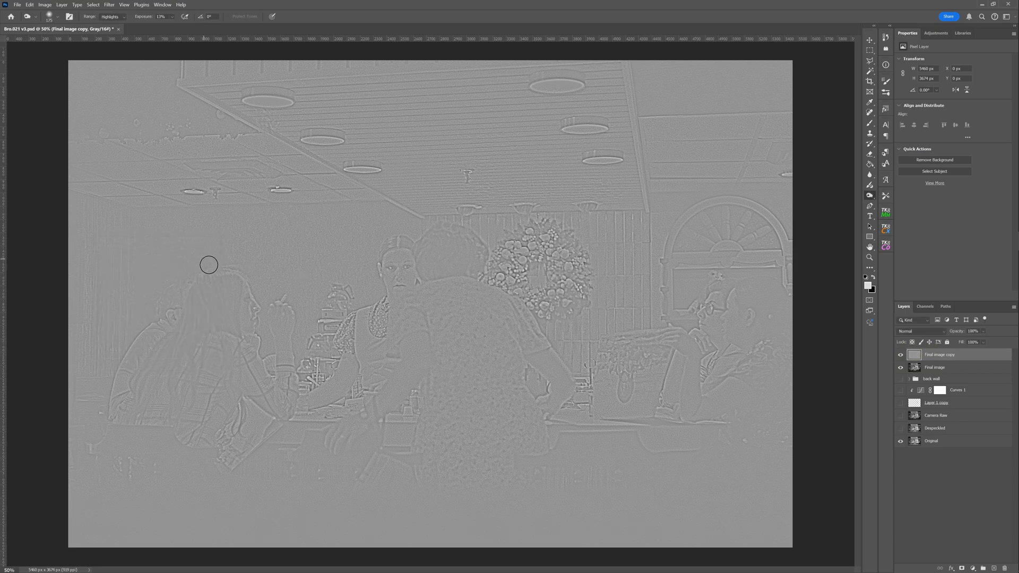
- Try the filtered copy in Overlay blend mode, and undo back to the unfiltered duplicate
left_click(945, 335)
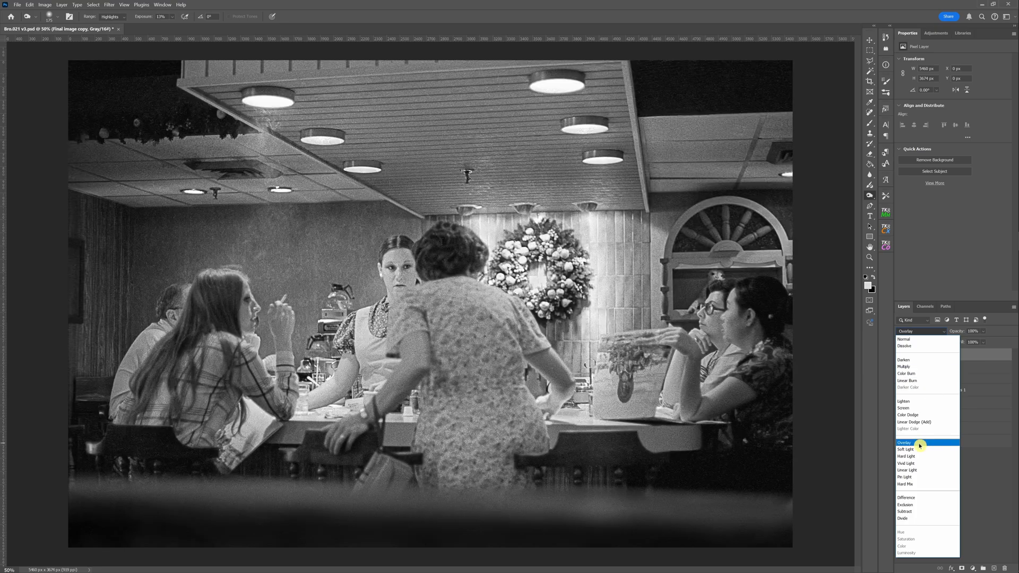
left_click(920, 444)
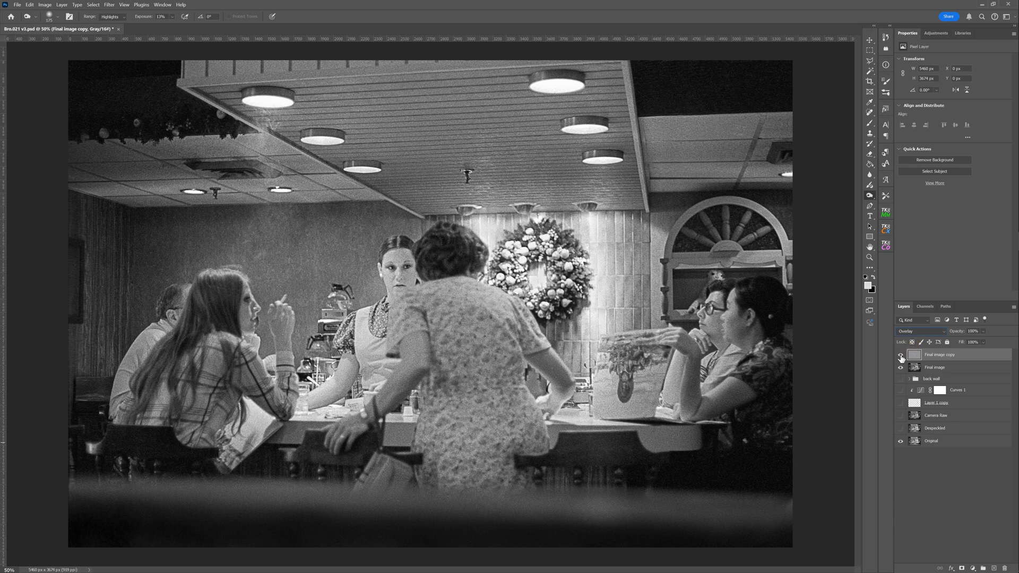
left_click(900, 357)
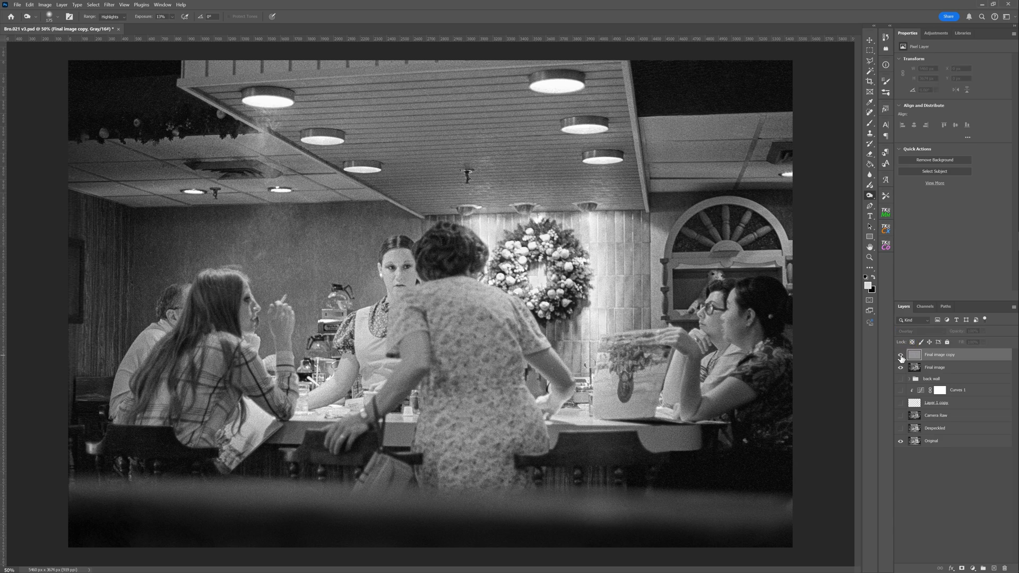
left_click(901, 356)
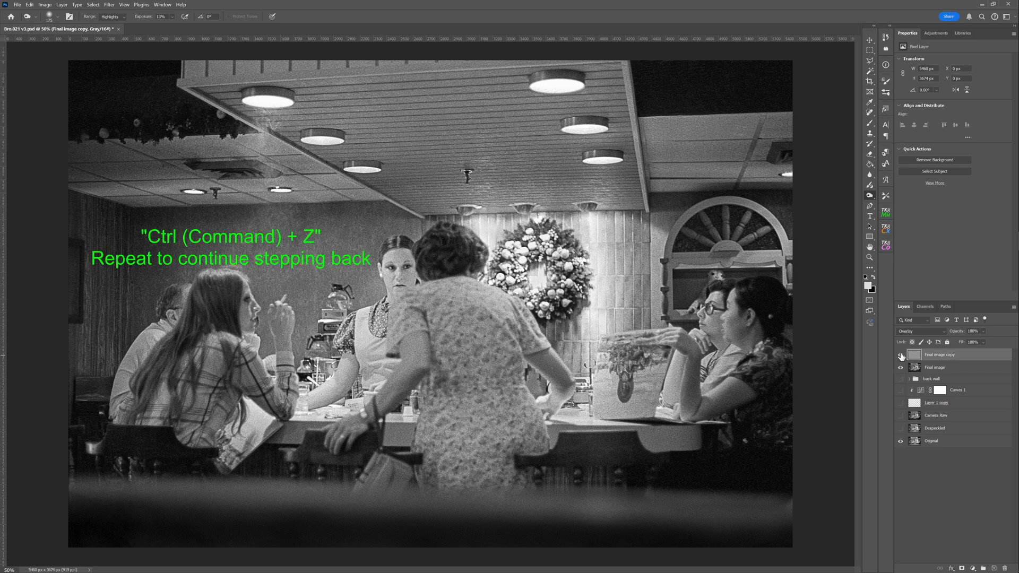
key("ctrl+z")
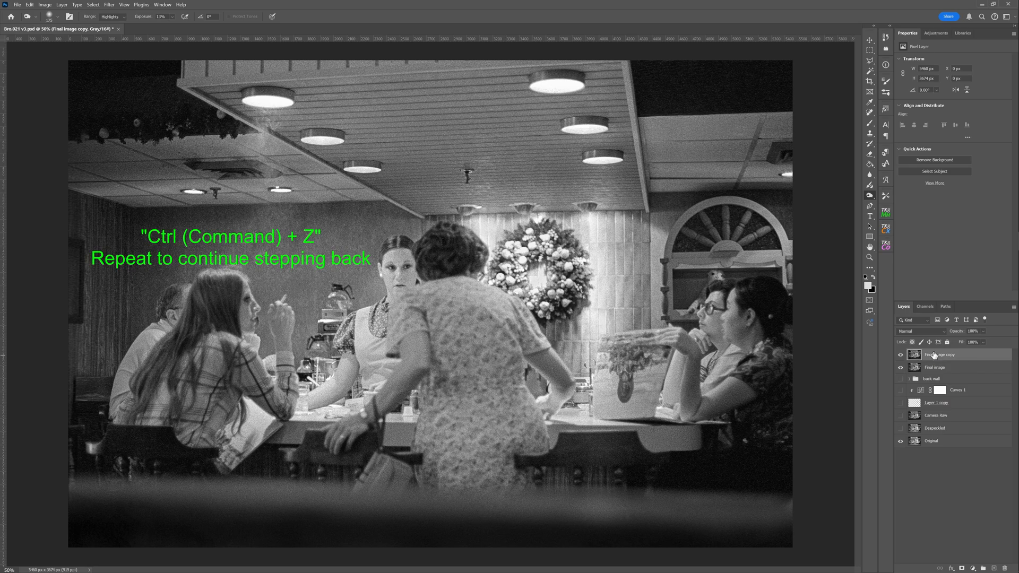
- Apply the High Pass filter to the Final image copy with a radius of 2.3 pixels
left_click(109, 6)
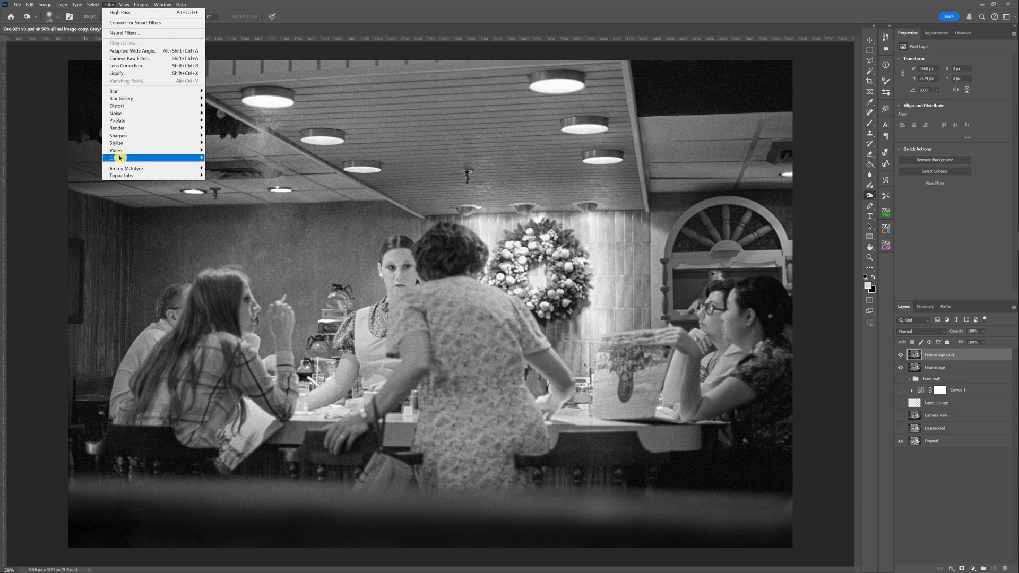
mouse_move(121, 159)
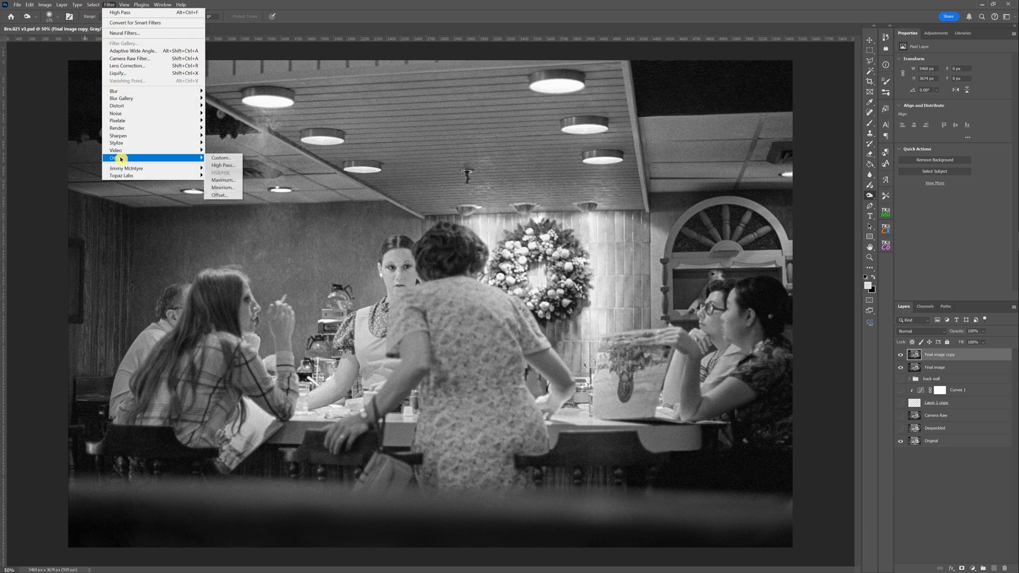
left_click(231, 165)
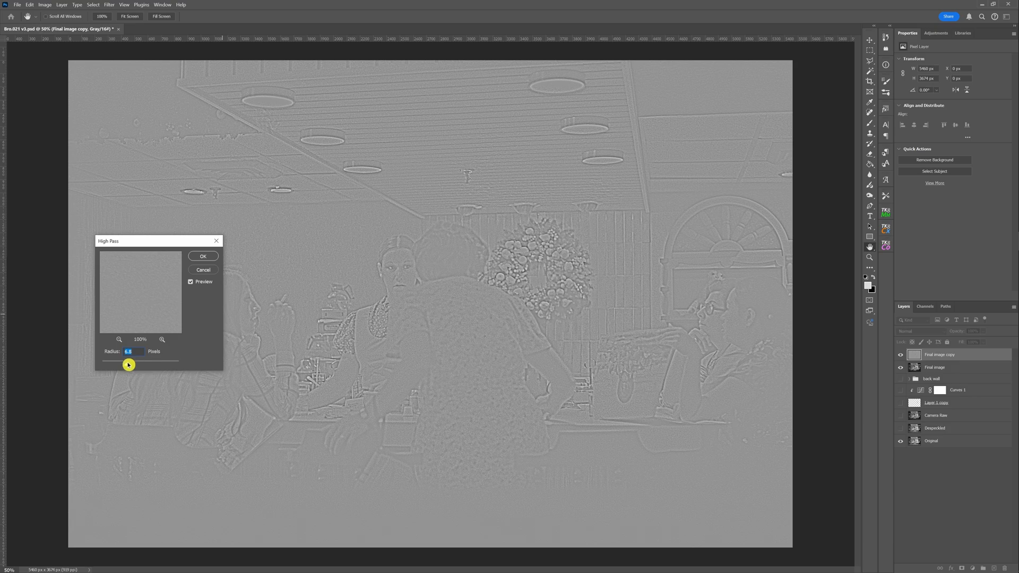
mouse_move(122, 369)
left_mouse_down()
mouse_move(129, 364)
mouse_move(113, 367)
left_mouse_up()
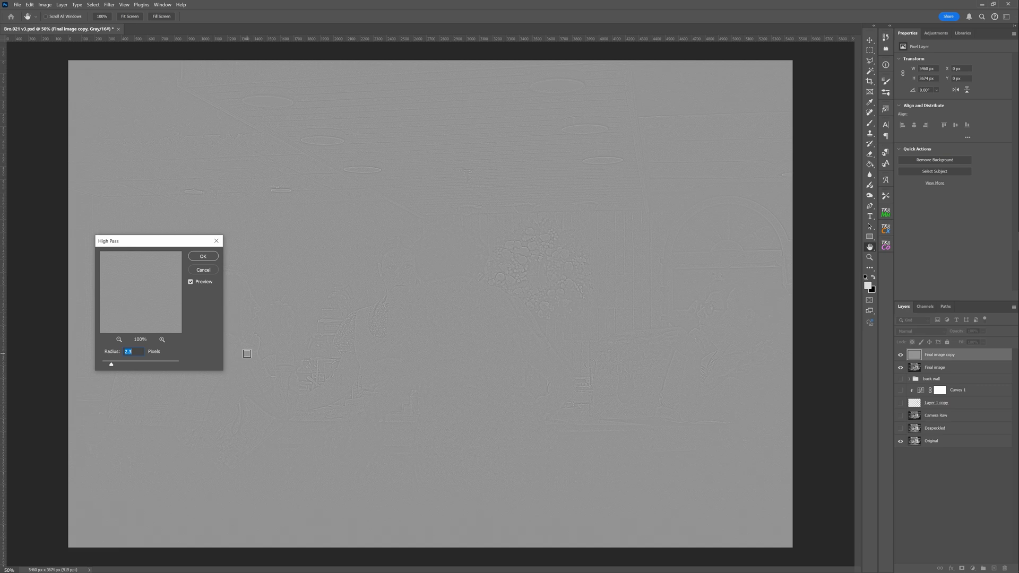
left_click(204, 257)
key("o")
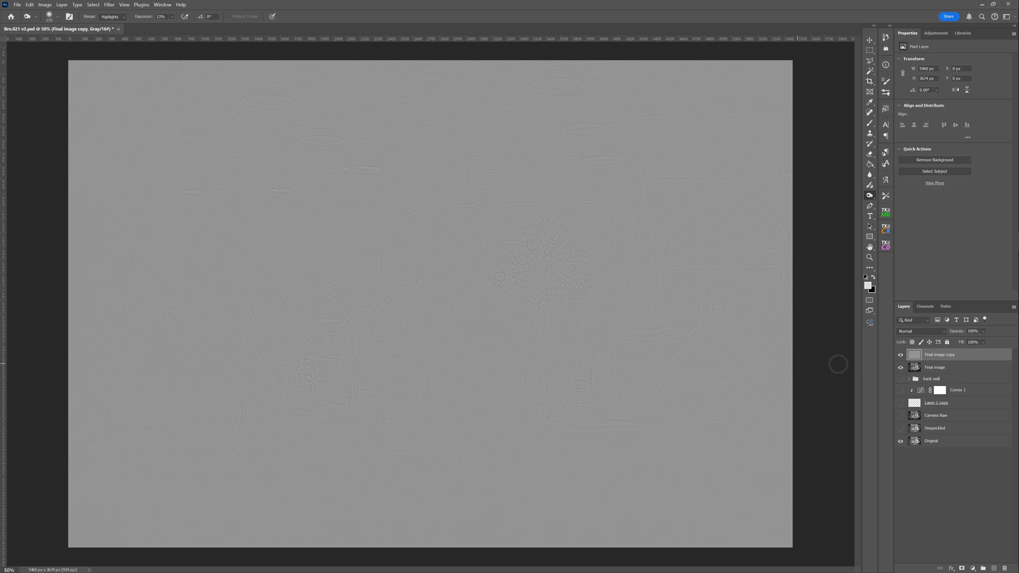
- Set the High Pass layer to Overlay blending and lower its opacity, comparing the photo with and without it
left_click(945, 333)
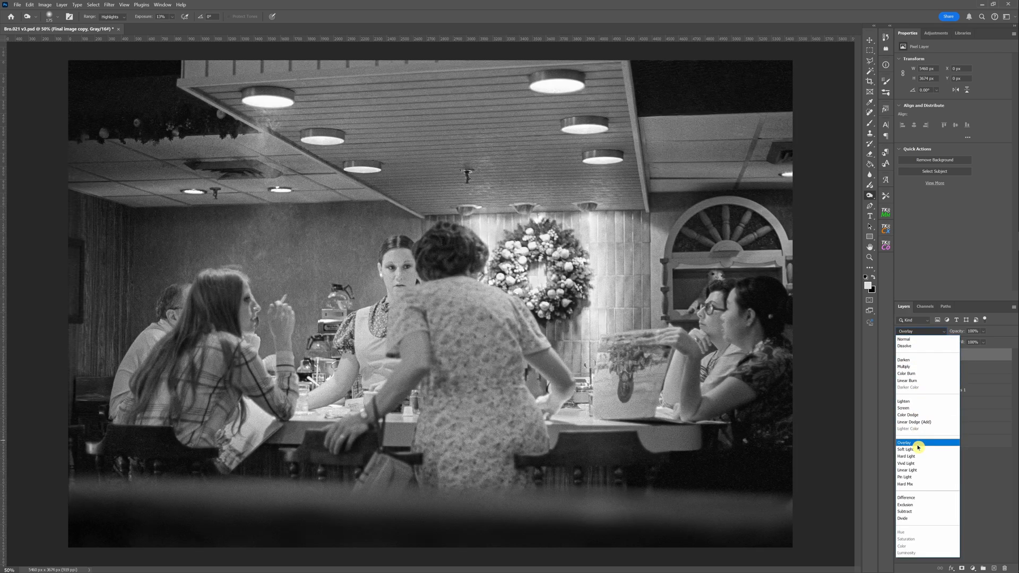
left_click(918, 445)
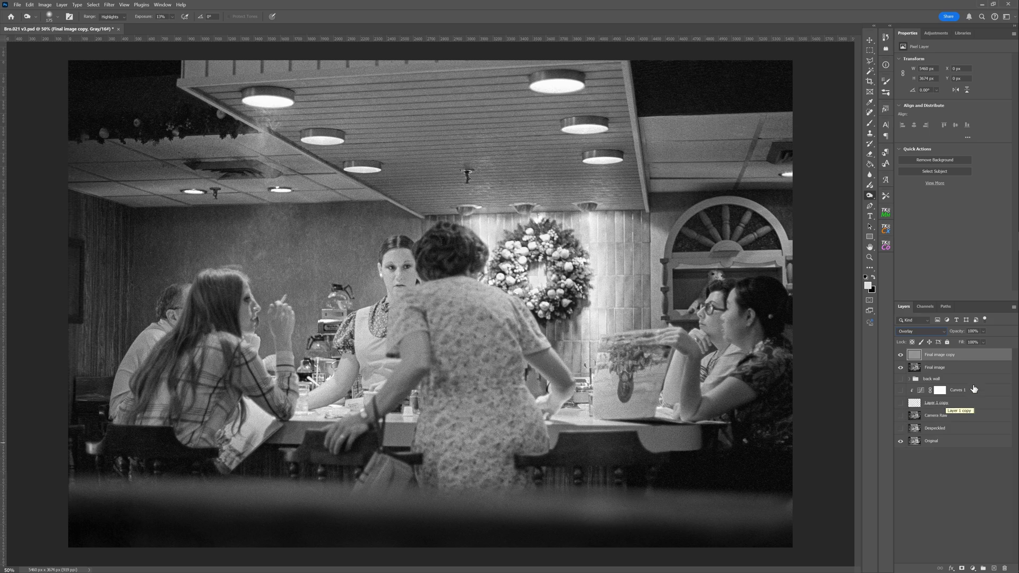
left_click(984, 331)
left_click_drag(998, 341, 992, 342)
left_click(901, 355)
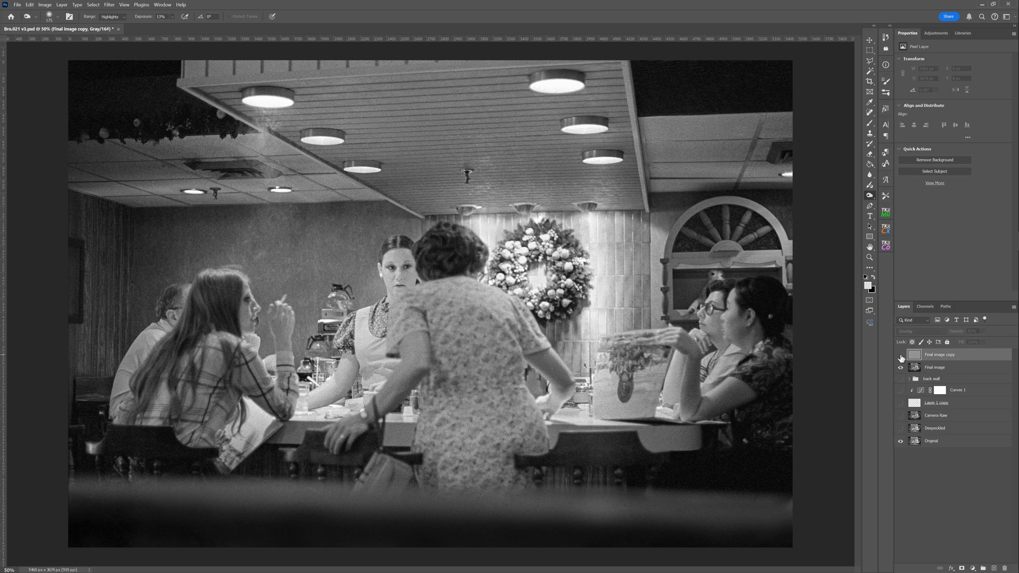
left_click(901, 356)
left_click(901, 356)
left_click(901, 356)
- Merge the High Pass layer with the Final image layer and rename the merged layer Final image
left_click(964, 370, "shift")
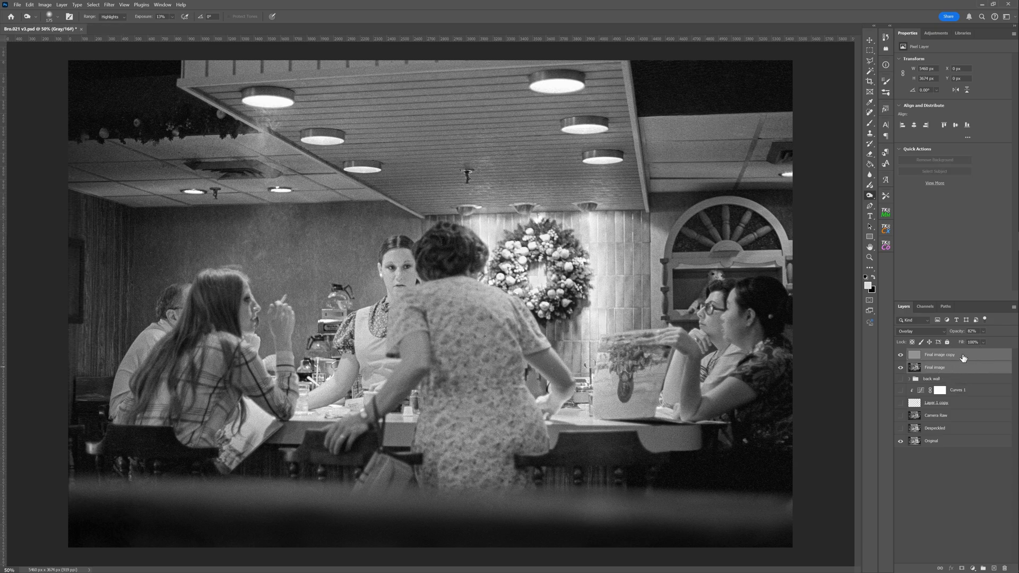
right_click(964, 357)
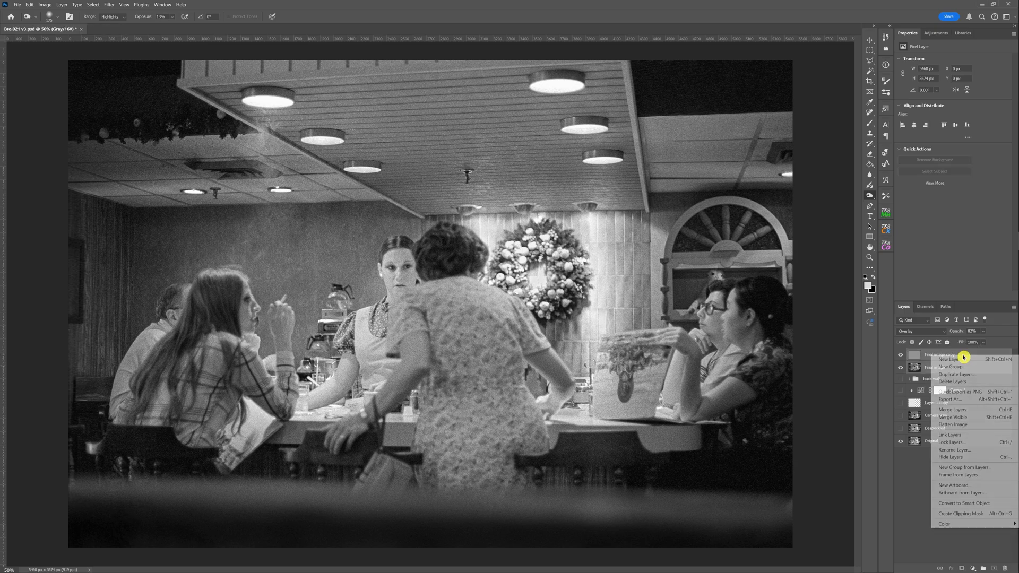
left_click(959, 411)
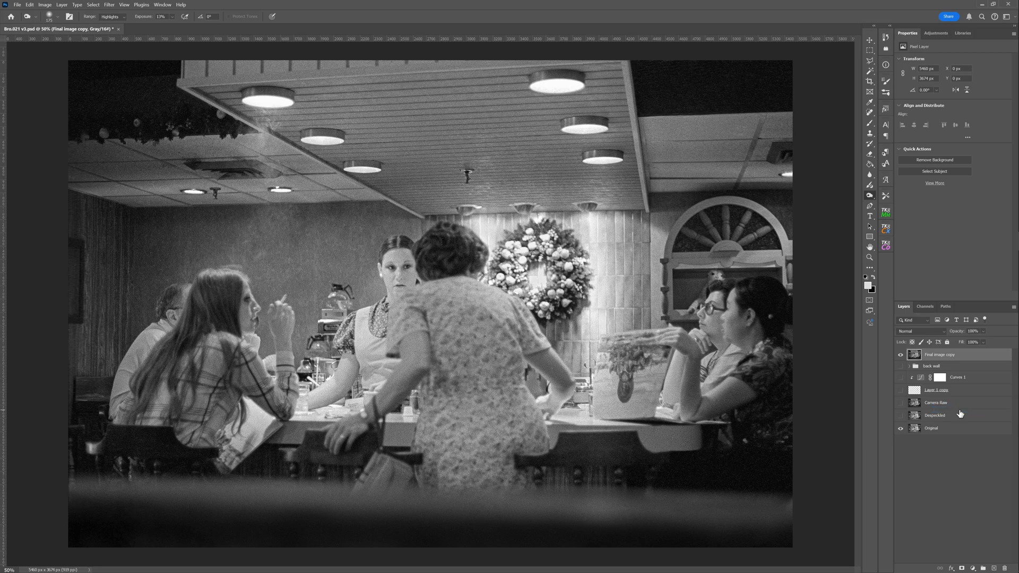
double_click(950, 355)
double_click(948, 354)
key("BackSpace")
key("Return")
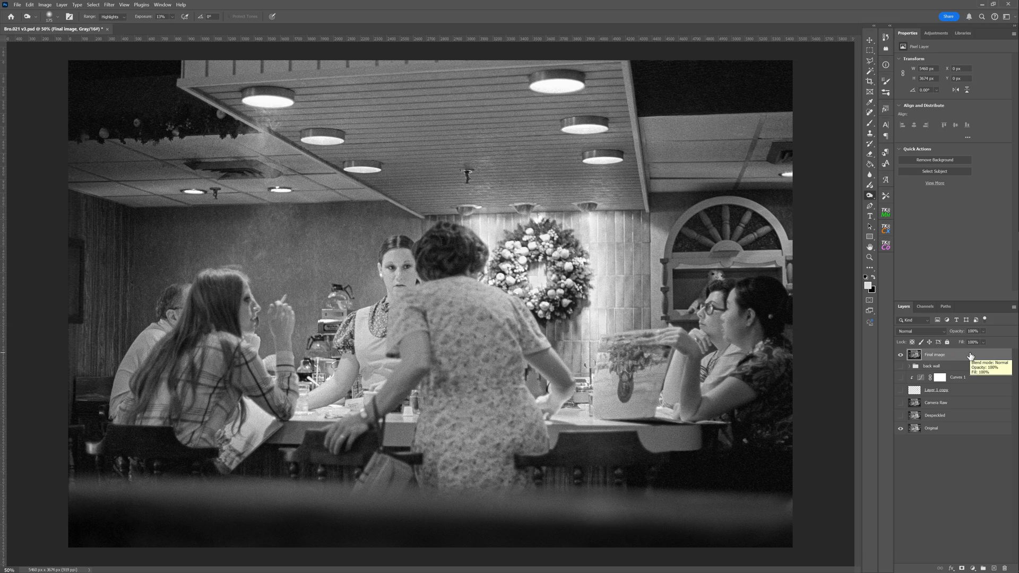
- Hide the layers between Final image and Original, and toggle Final image to compare the retouched photo with the original scan
key("s")
left_click(901, 355, "alt")
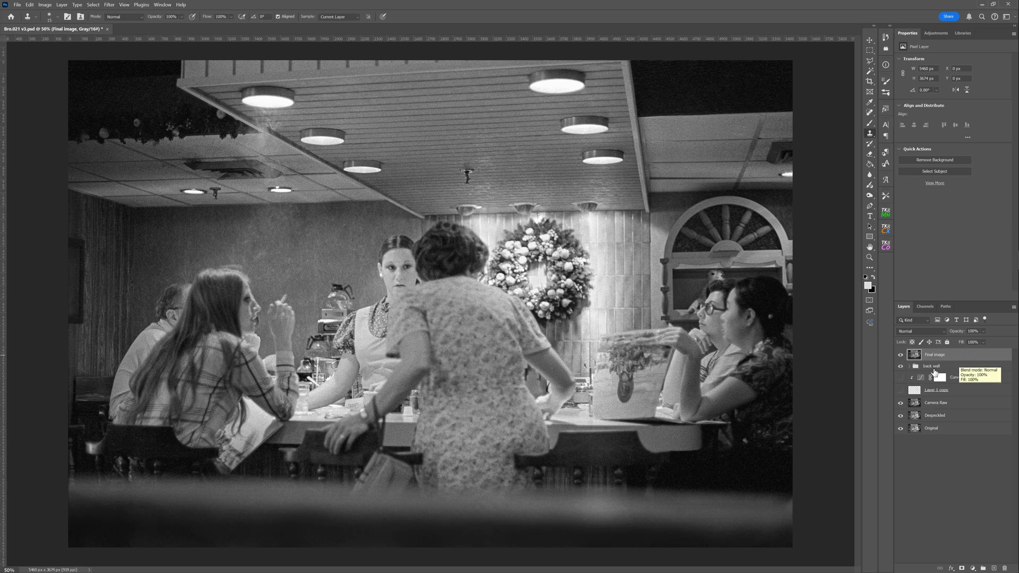
left_click_drag(901, 368, 903, 417)
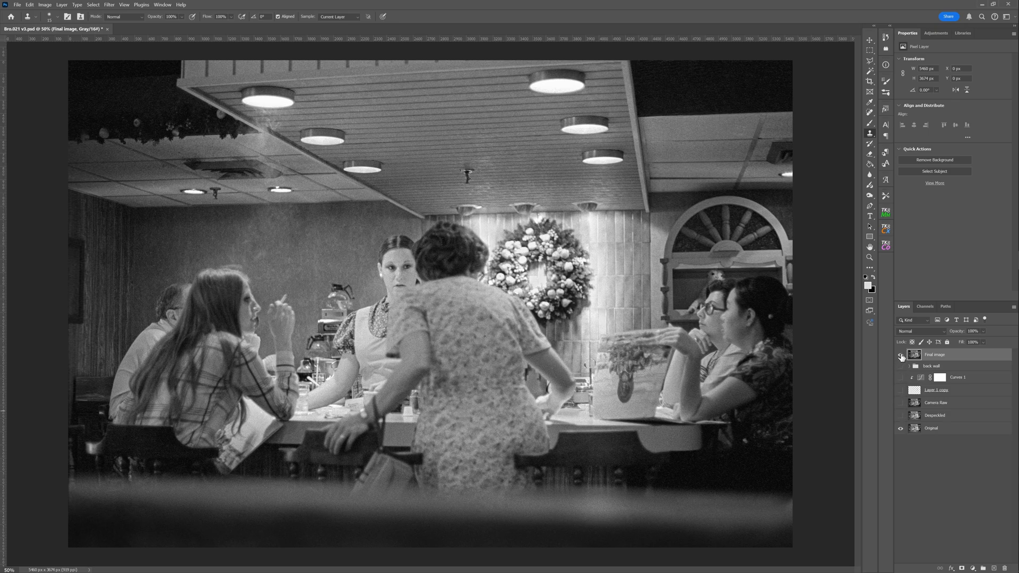
left_click(901, 355)
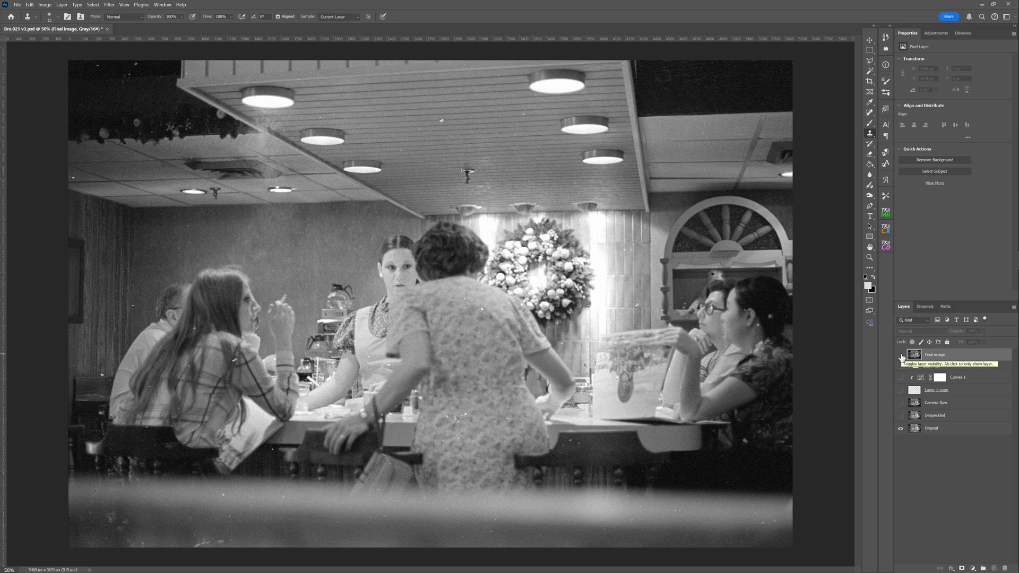
left_click(901, 356)
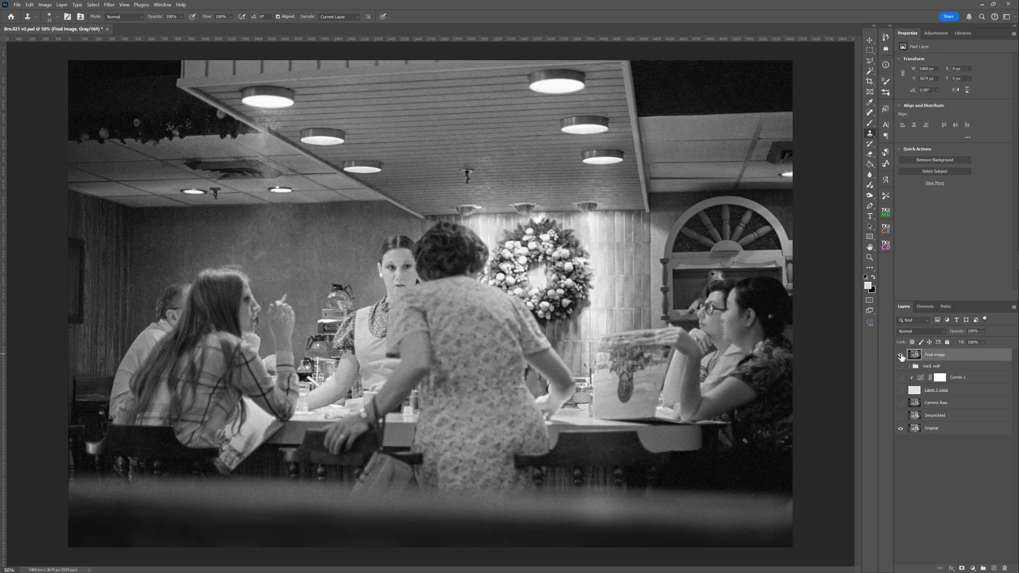
left_click(901, 356)
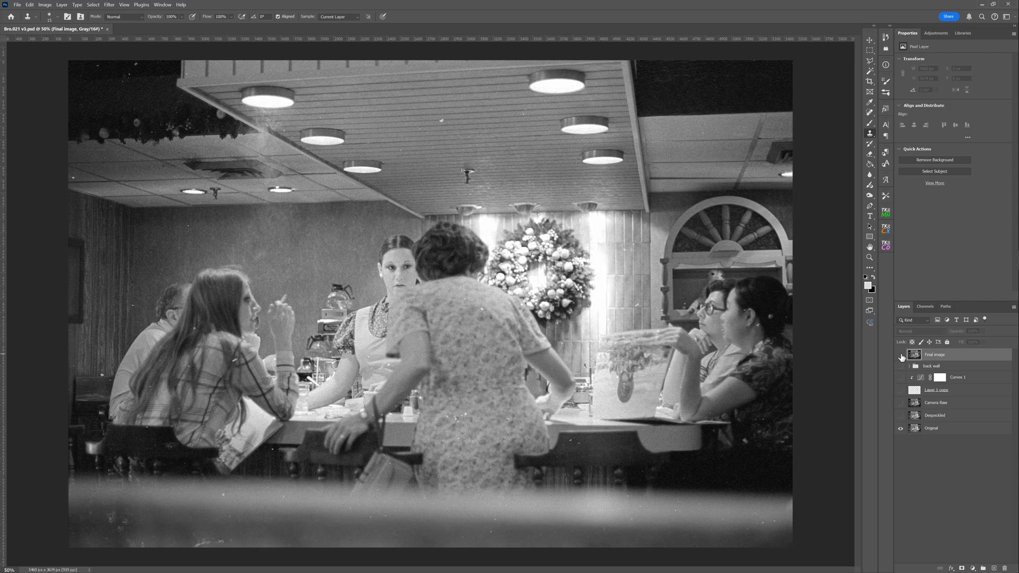
left_click(901, 355)
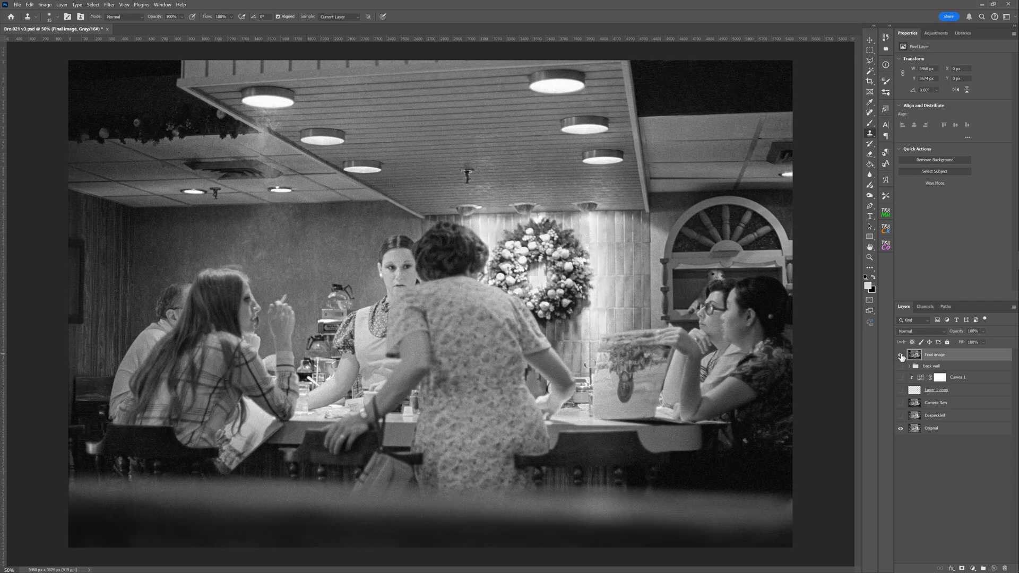